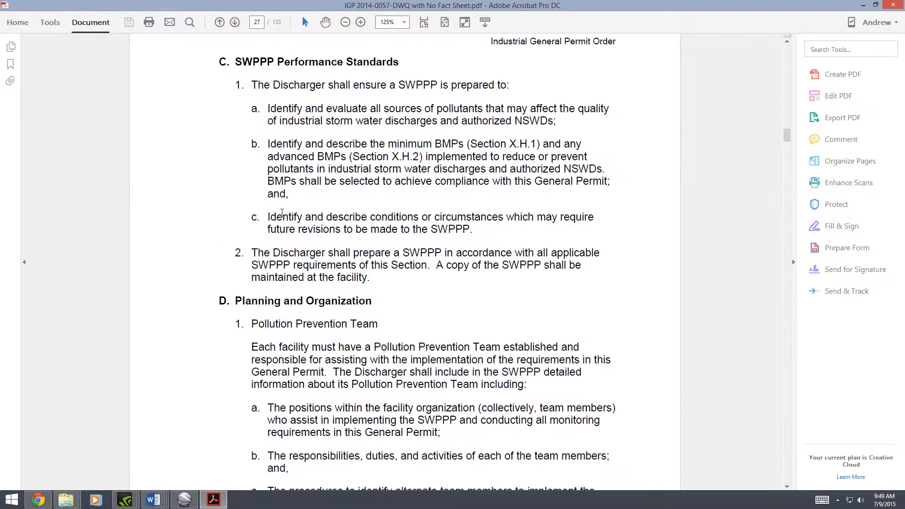
# - Review the Site Map requirements in section E of the Industrial General Permit and minimize the document
pyautogui.scroll(-3, 279, 212)
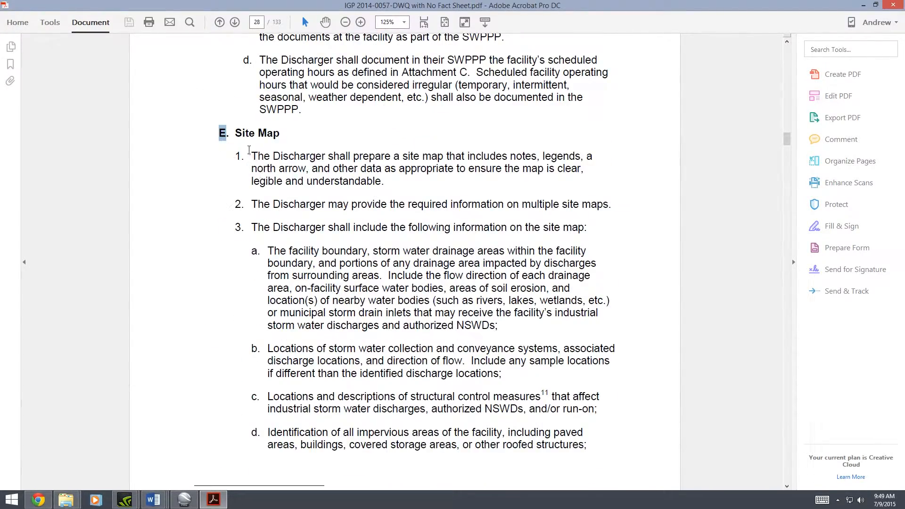
pyautogui.scroll(-2, 293, 178)
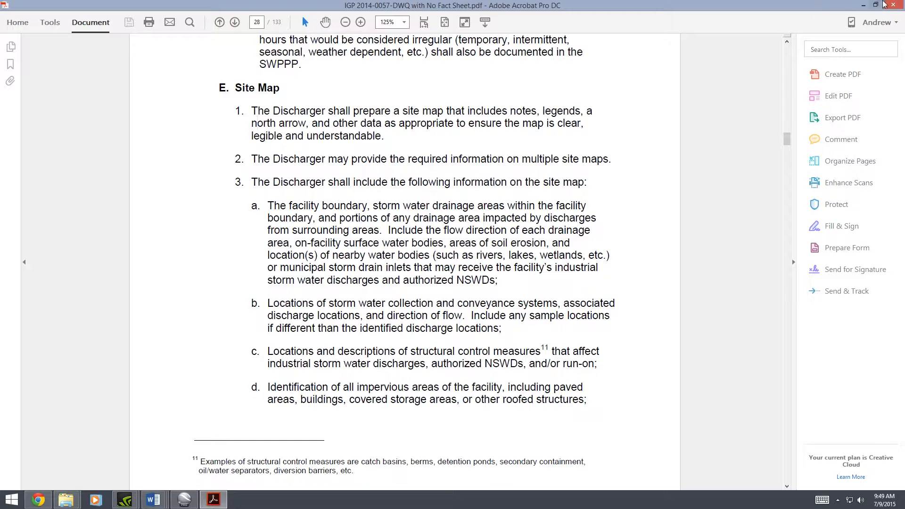
pyautogui.click(864, 6)
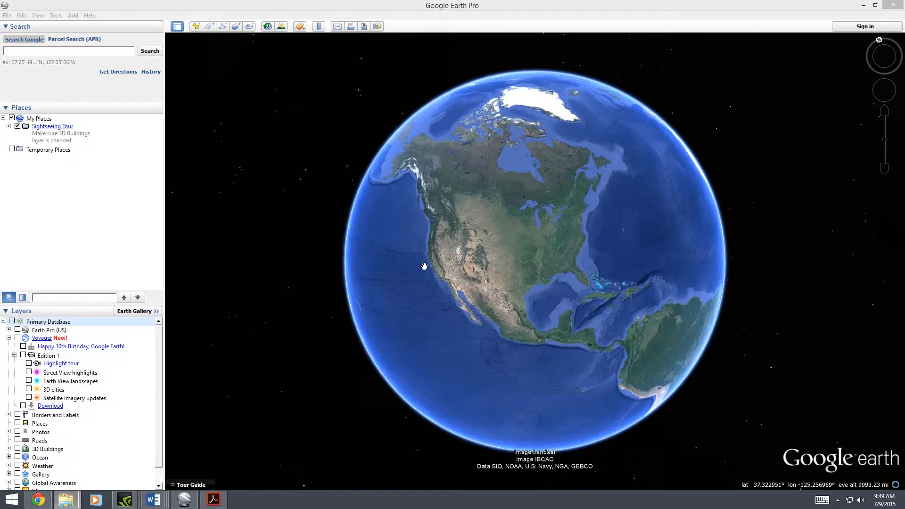
# - Search Google Earth Pro for the facility's street address in Lodi, CA
pyautogui.click(450, 8)
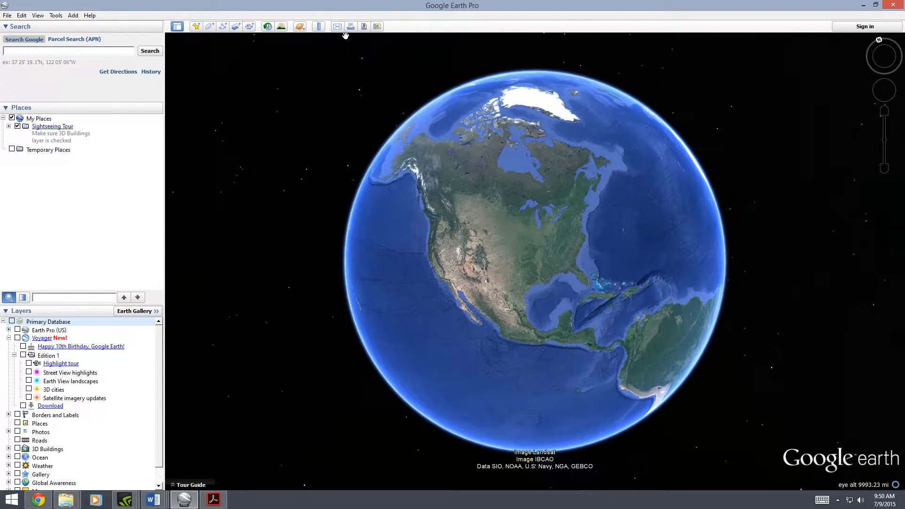
pyautogui.write('1178')
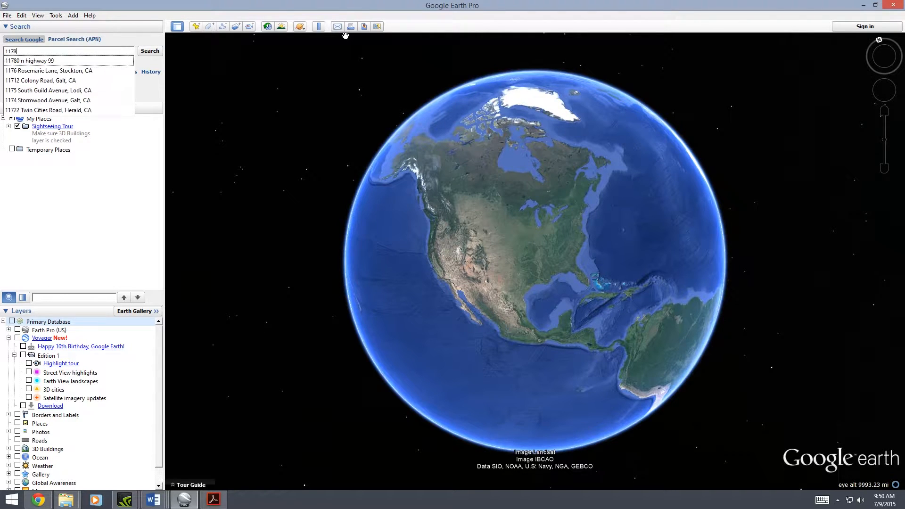
pyautogui.write('0 n highway 99, lodi')
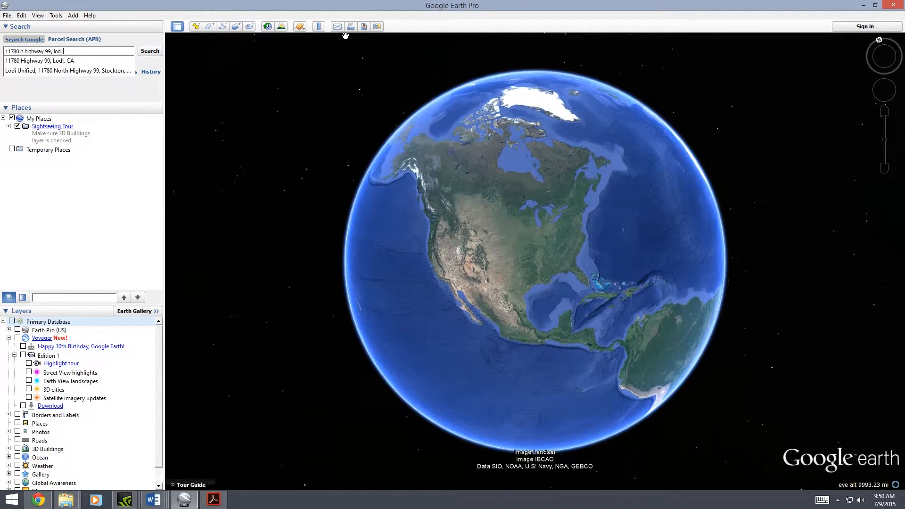
pyautogui.press('Return')
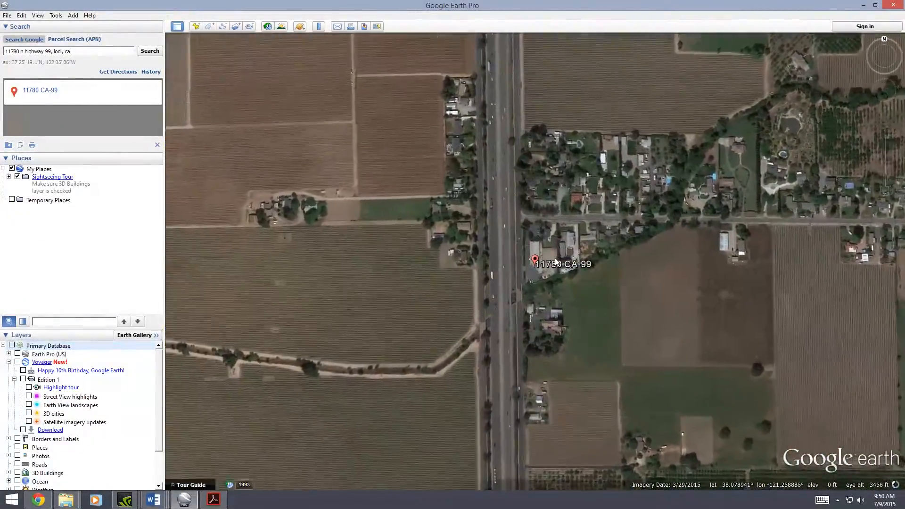
# - Inspect the facility up close and clear the address search result with its map marker
pyautogui.scroll(3, 556, 262)
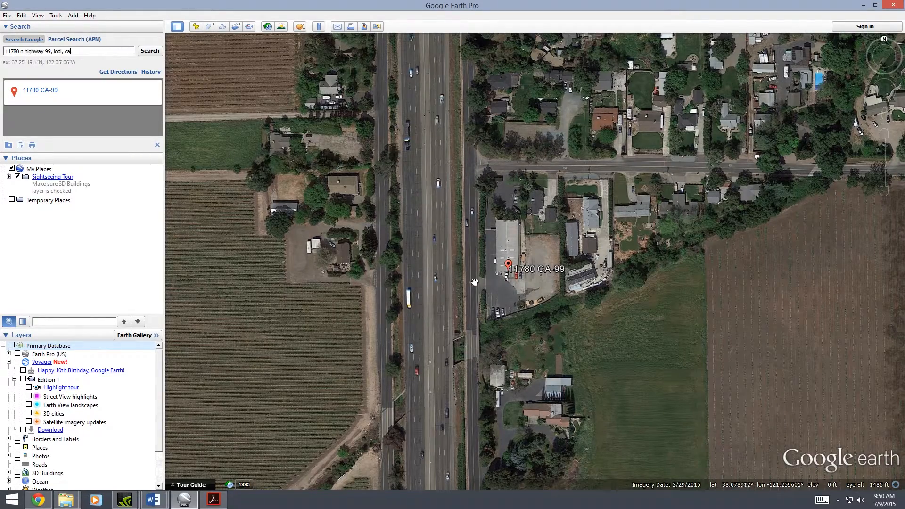
pyautogui.scroll(2, 556, 274)
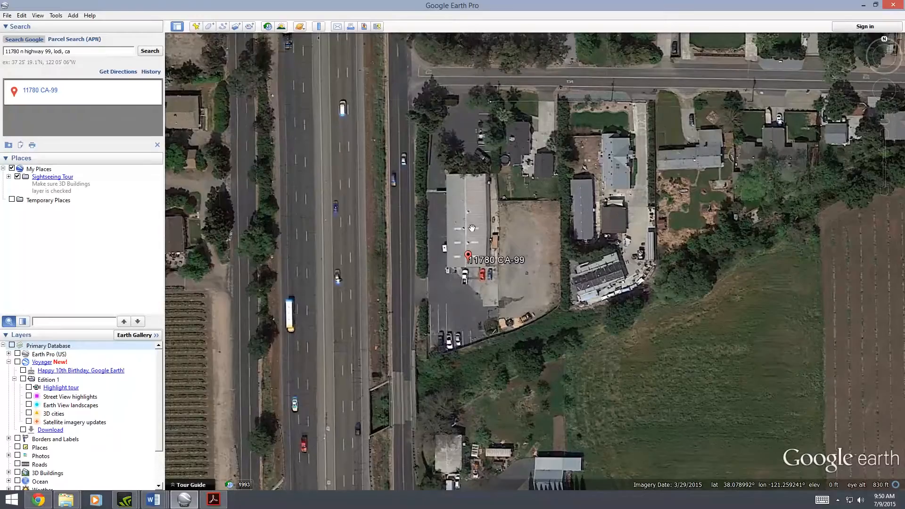
pyautogui.moveTo(472, 229); pyautogui.dragTo(486, 277)
pyautogui.scroll(1, 498, 279)
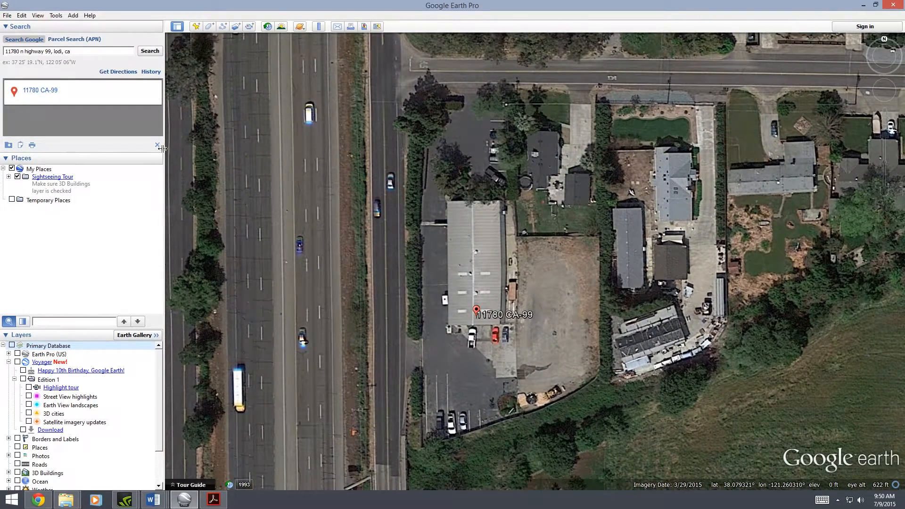
pyautogui.click(157, 145)
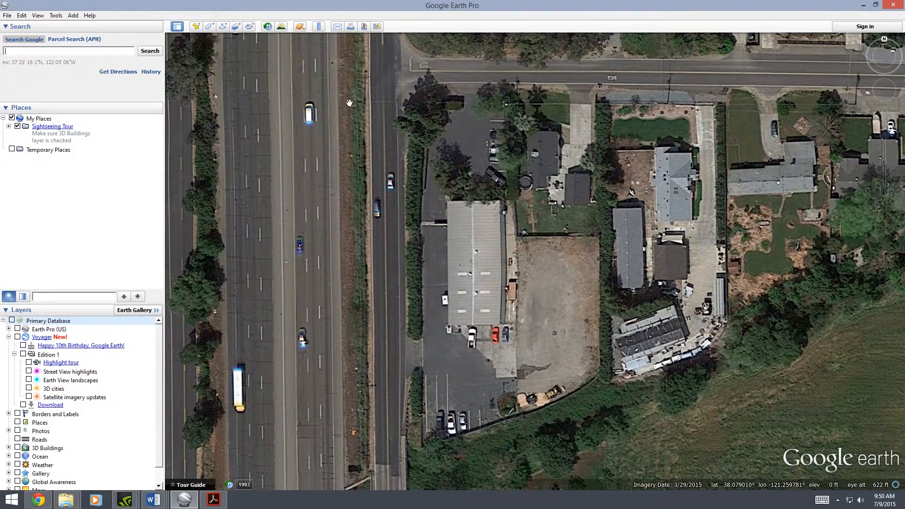
# - Frame the facility with the adjacent highway and side road in the view and copy the map image
pyautogui.scroll(-1, 549, 197)
pyautogui.scroll(-1, 549, 197)
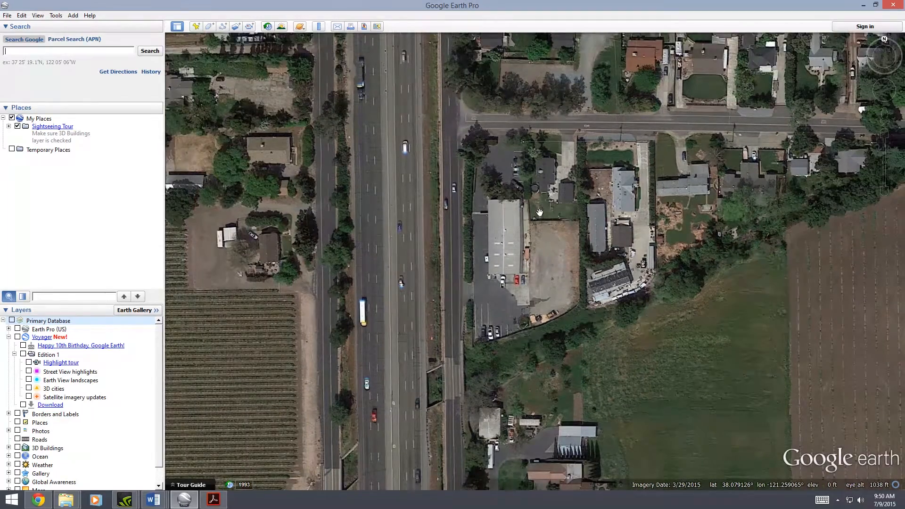
pyautogui.scroll(1, 506, 206)
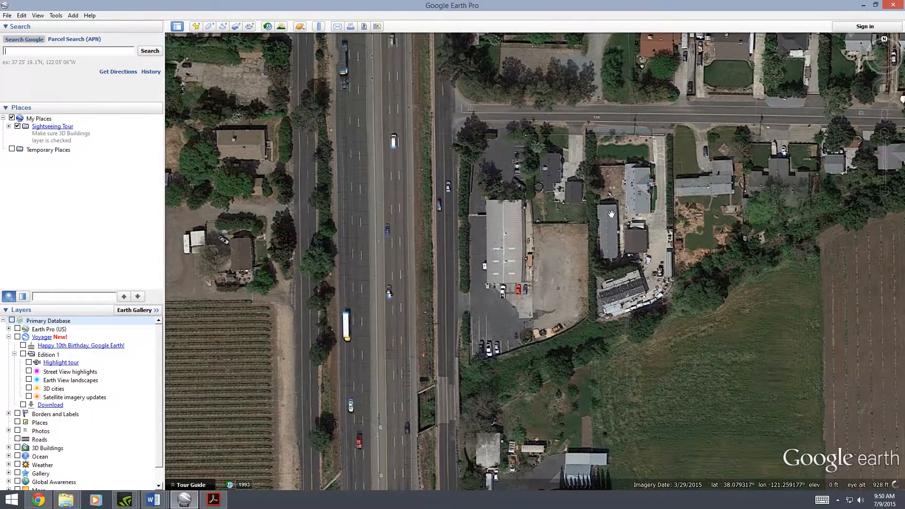
pyautogui.scroll(1, 521, 290)
pyautogui.moveTo(522, 290); pyautogui.dragTo(477, 298)
pyautogui.click(56, 15)
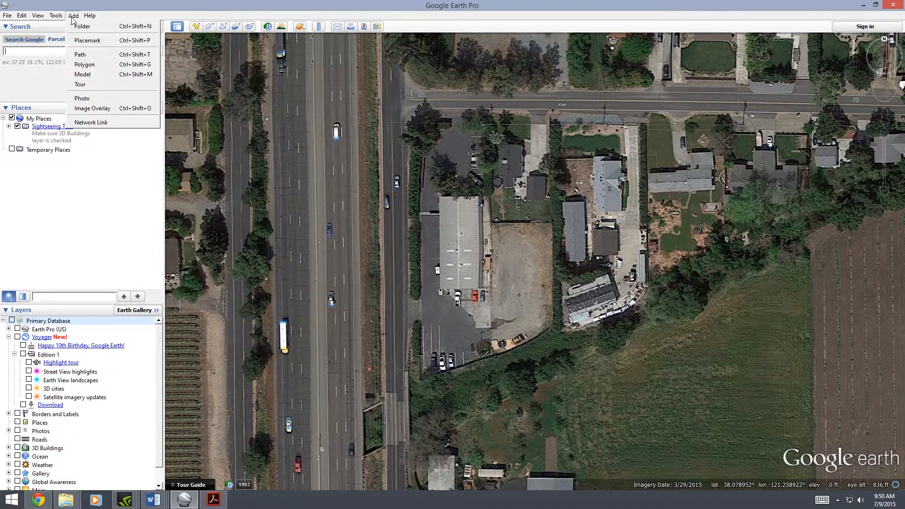
pyautogui.moveTo(41, 18)
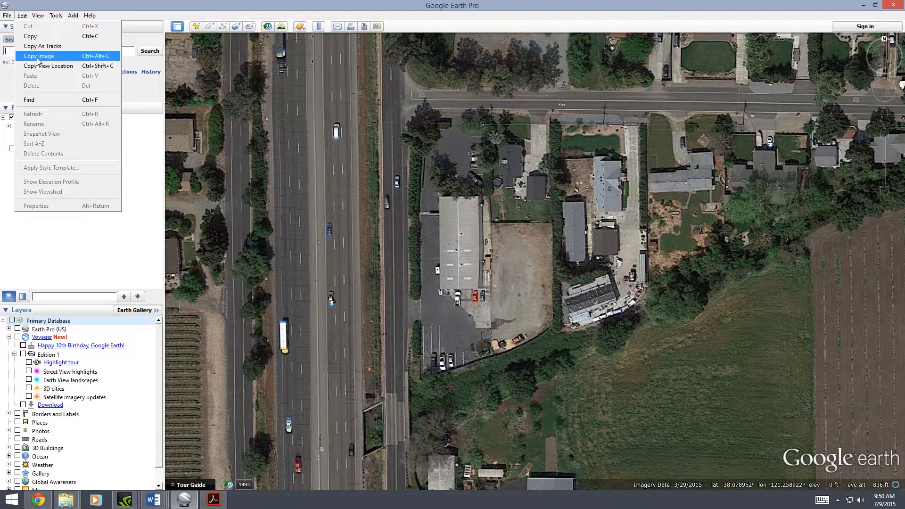
pyautogui.click(37, 57)
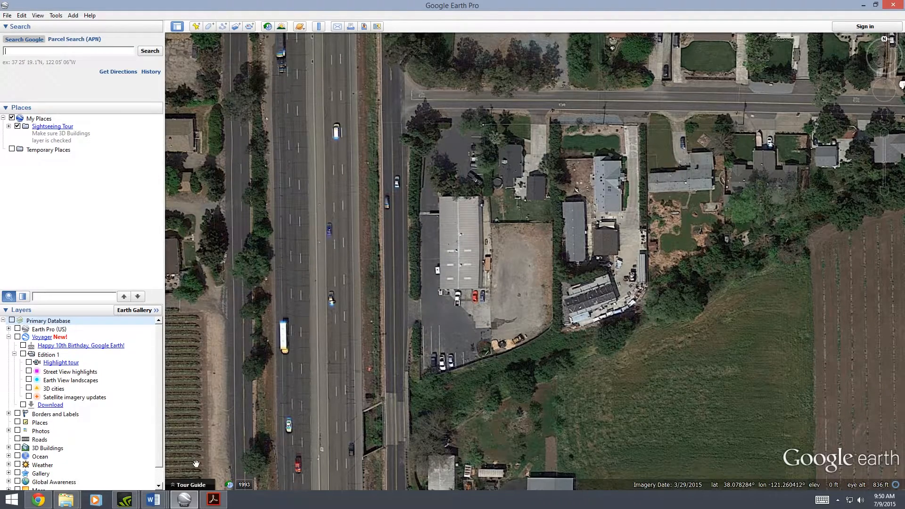
# - Switch to the SWPPP FIGURE 2 document in Word, paste the copied map image and undo the paste
pyautogui.click(157, 503)
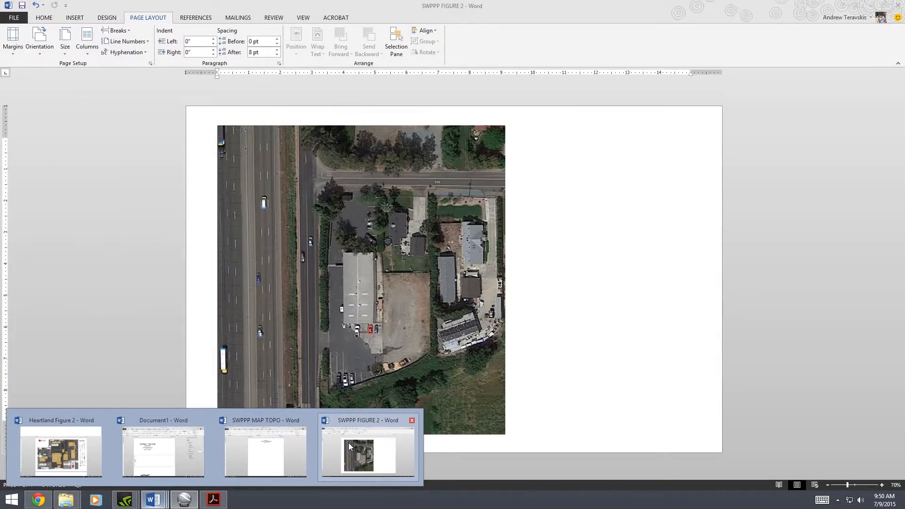
pyautogui.click(349, 443)
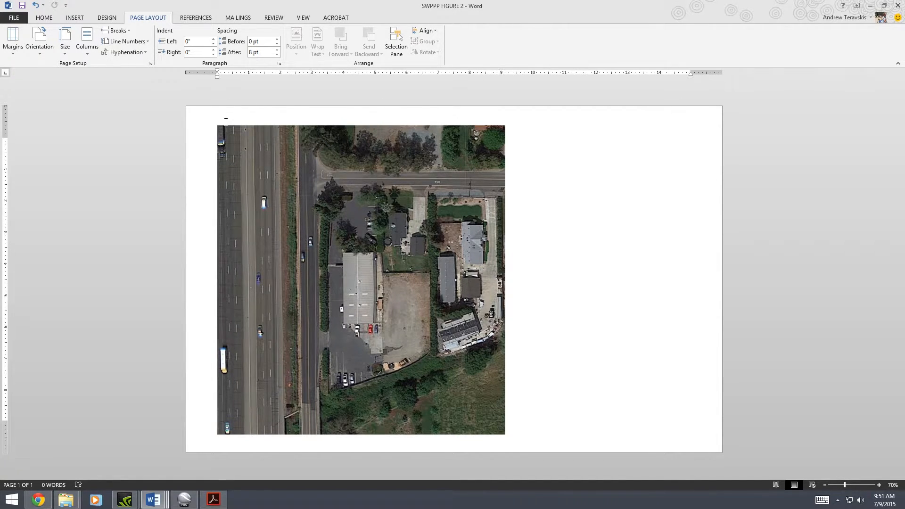
pyautogui.hotkey('ctrl', 'v')
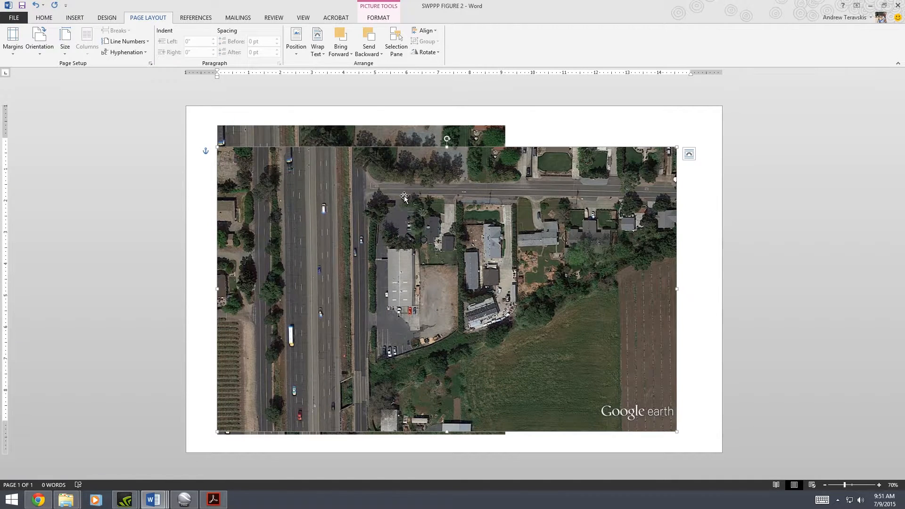
pyautogui.hotkey('ctrl', 'z')
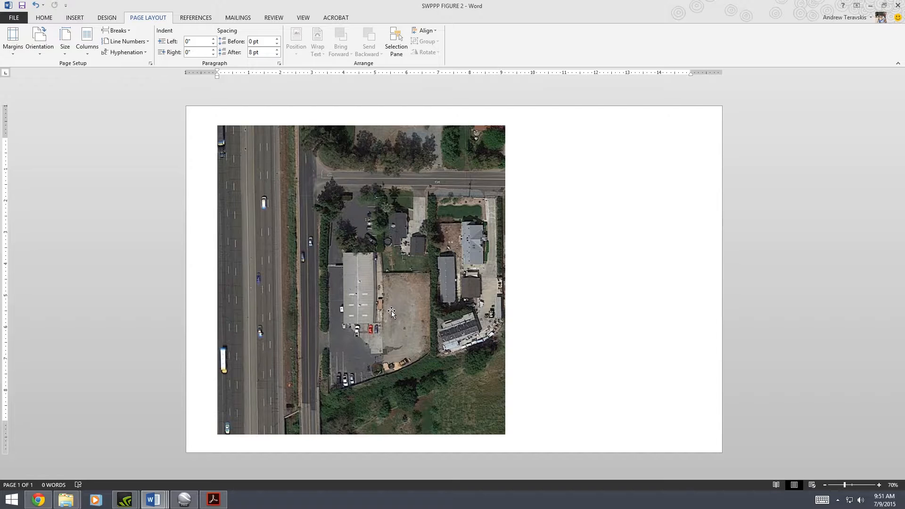
# - Select the existing aerial picture on the page and open its Format Picture settings for corrections and color
pyautogui.keyDown('ctrl'); pyautogui.scroll(2, 391, 310); pyautogui.keyUp('ctrl')
pyautogui.keyDown('ctrl'); pyautogui.scroll(3, 327, 312); pyautogui.keyUp('ctrl')
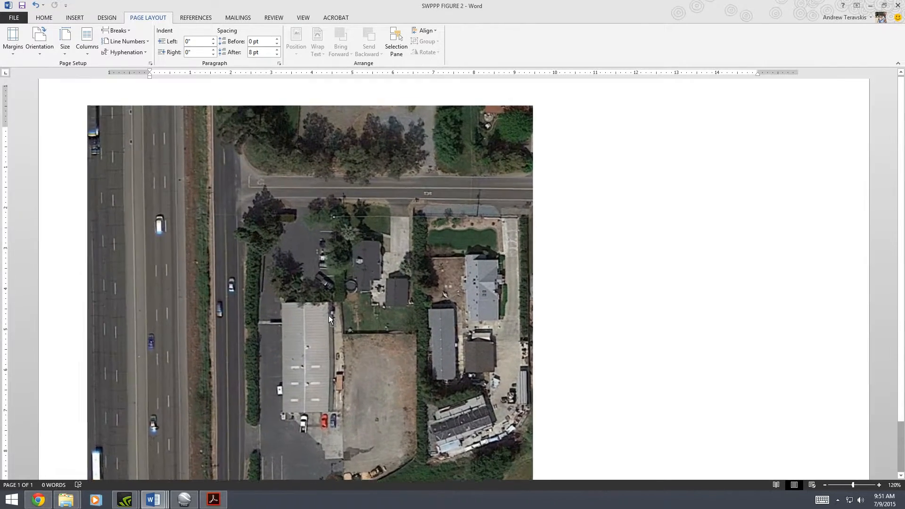
pyautogui.scroll(-3, 324, 316)
pyautogui.scroll(3, 317, 315)
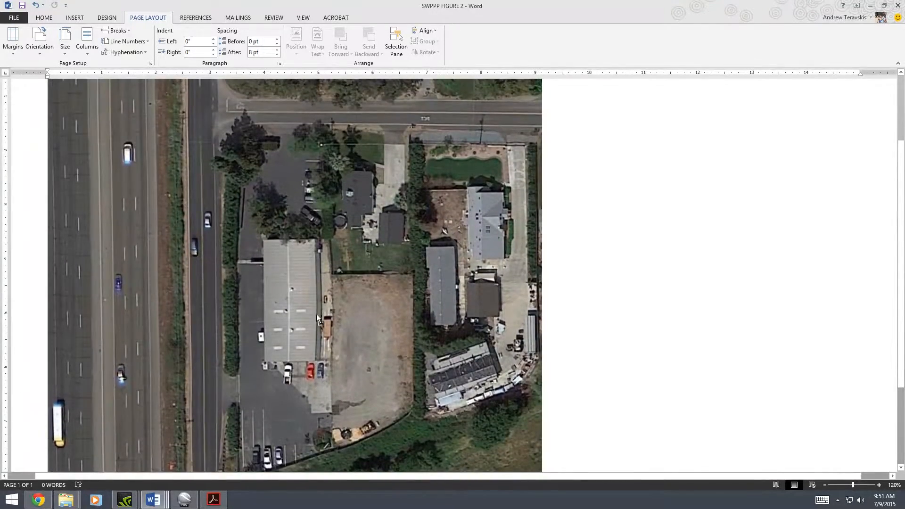
pyautogui.keyDown('ctrl'); pyautogui.scroll(-2, 316, 314); pyautogui.keyUp('ctrl')
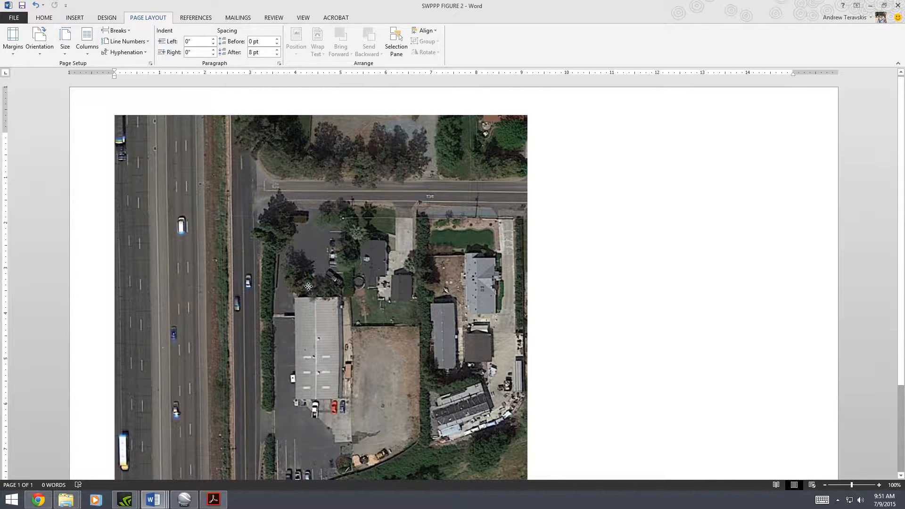
pyautogui.click(308, 287)
pyautogui.scroll(-3, 309, 286)
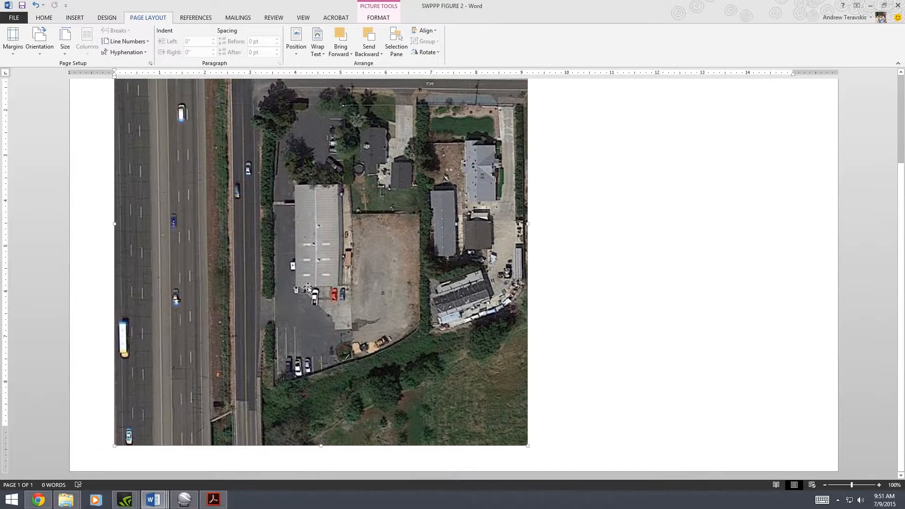
pyautogui.scroll(2, 308, 287)
pyautogui.rightClick(308, 286)
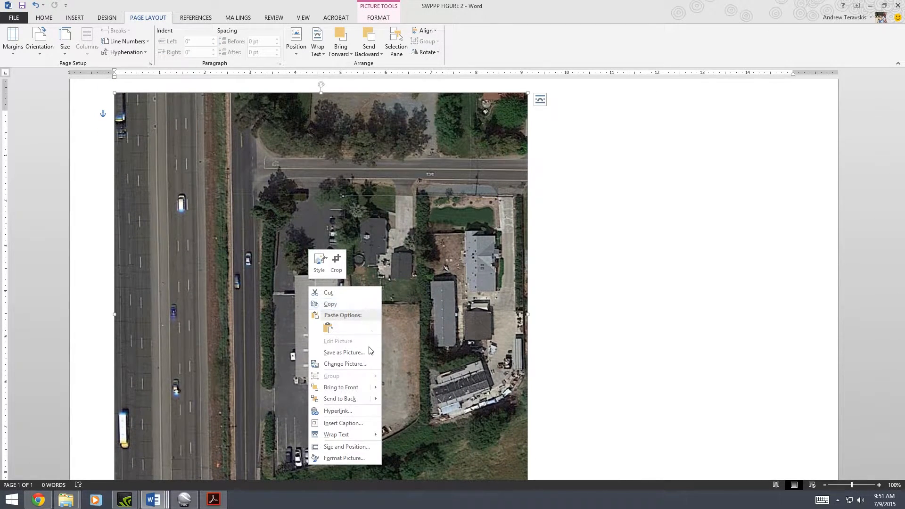
pyautogui.click(349, 458)
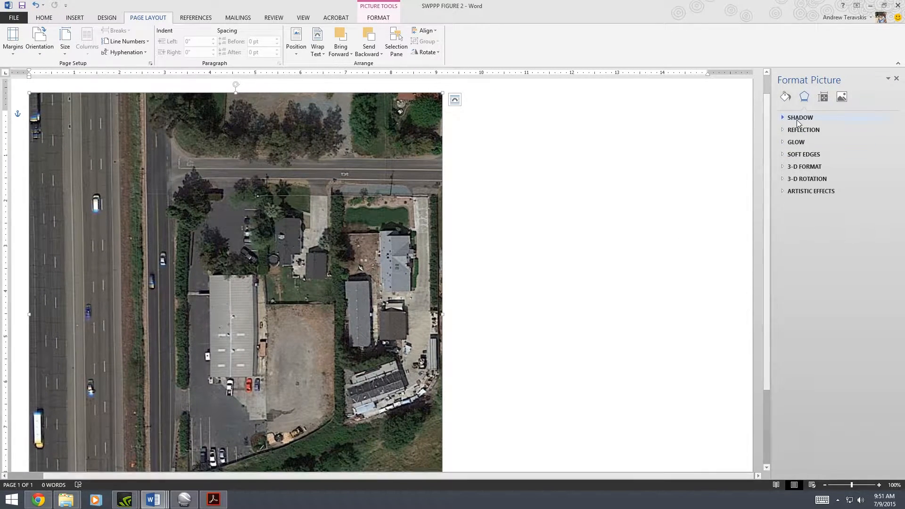
pyautogui.click(842, 97)
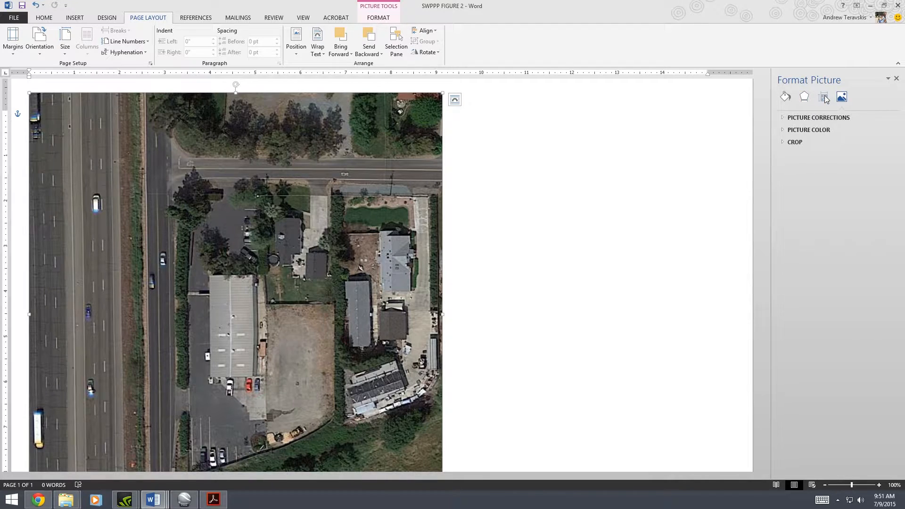
# - Look over the sharpen/soften and brightness/contrast presets among the aerial picture's corrections without applying any
pyautogui.click(790, 118)
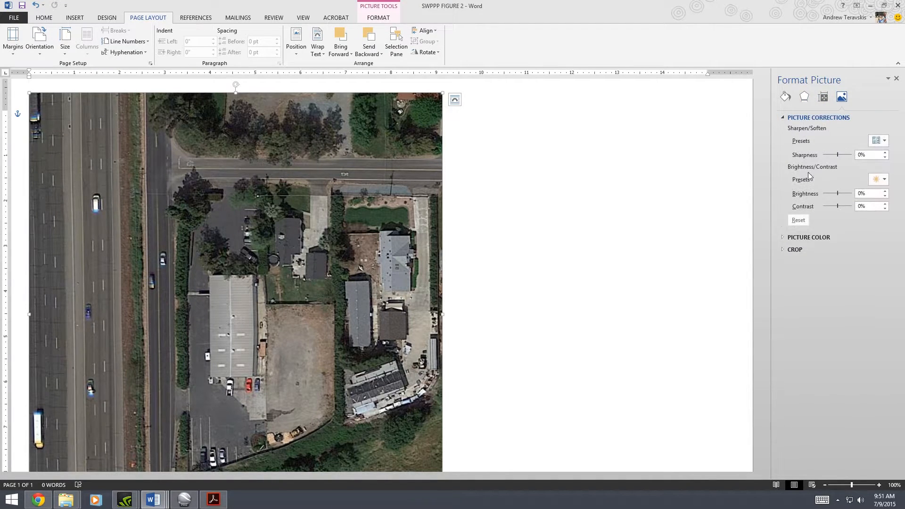
pyautogui.click(884, 141)
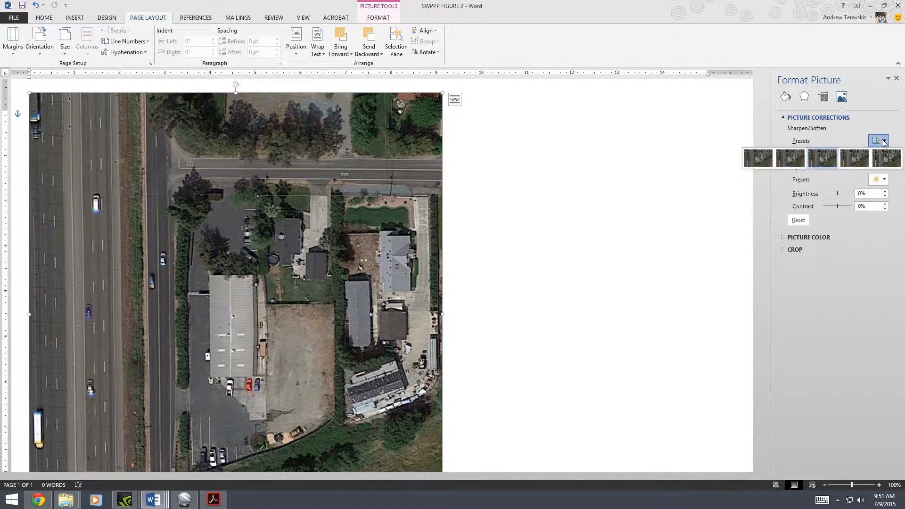
pyautogui.click(844, 128)
pyautogui.click(881, 180)
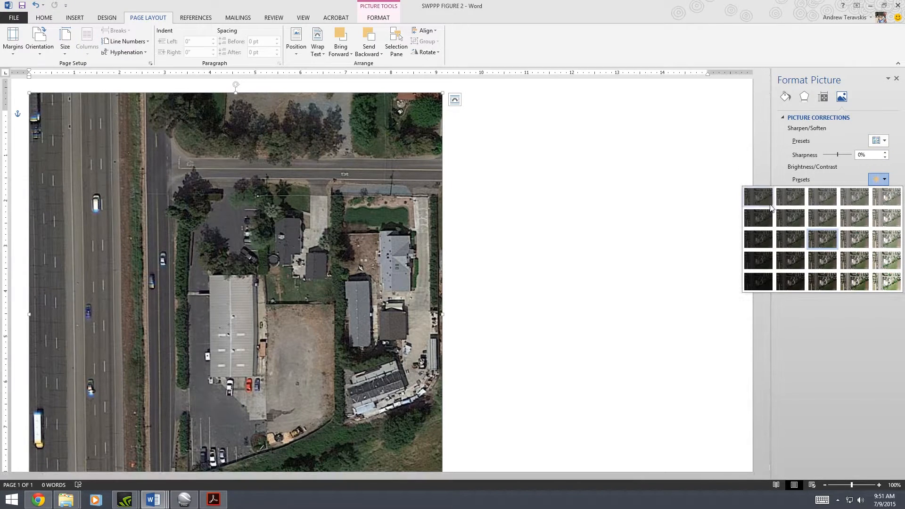
pyautogui.click(868, 171)
# - Apply the 0% color saturation preset to the aerial picture and deselect it
pyautogui.click(807, 236)
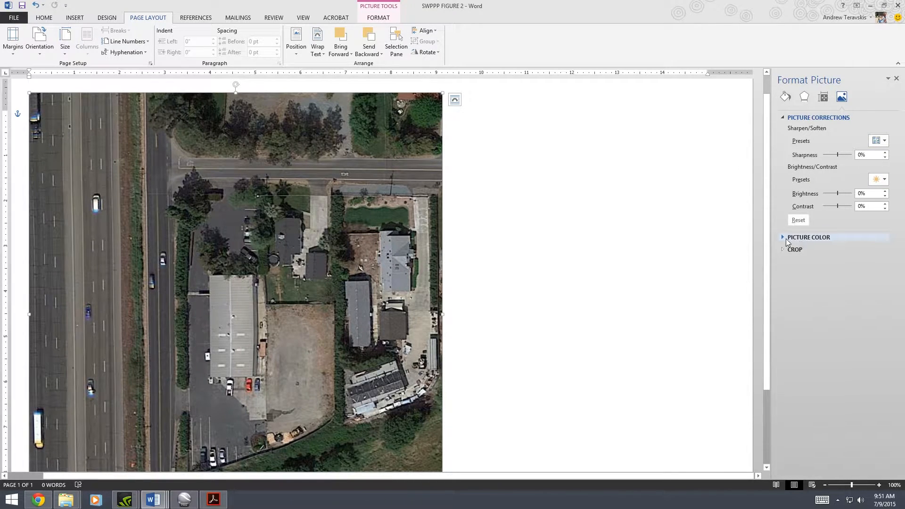
pyautogui.click(884, 299)
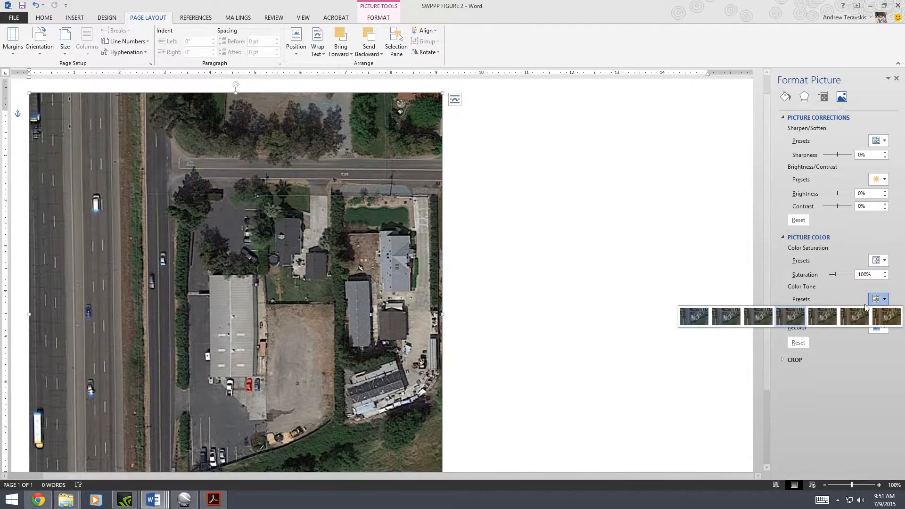
pyautogui.click(884, 261)
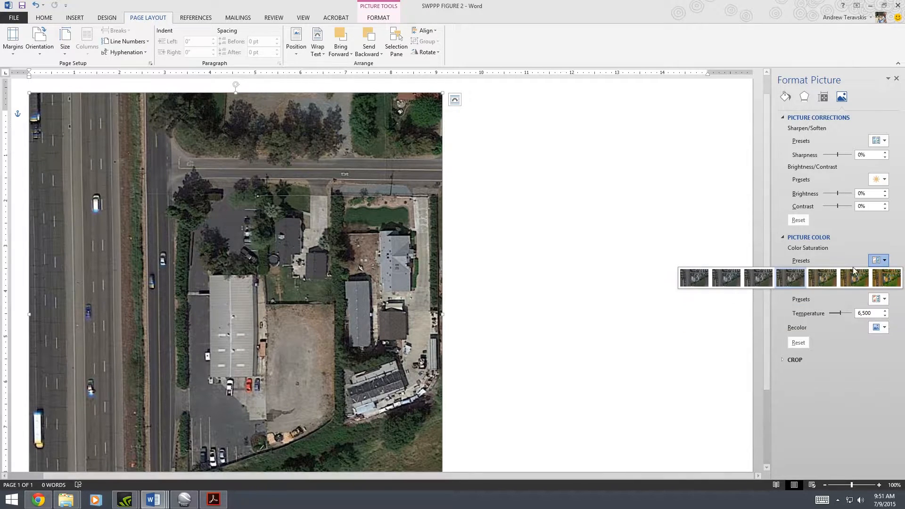
pyautogui.click(702, 282)
pyautogui.click(447, 316)
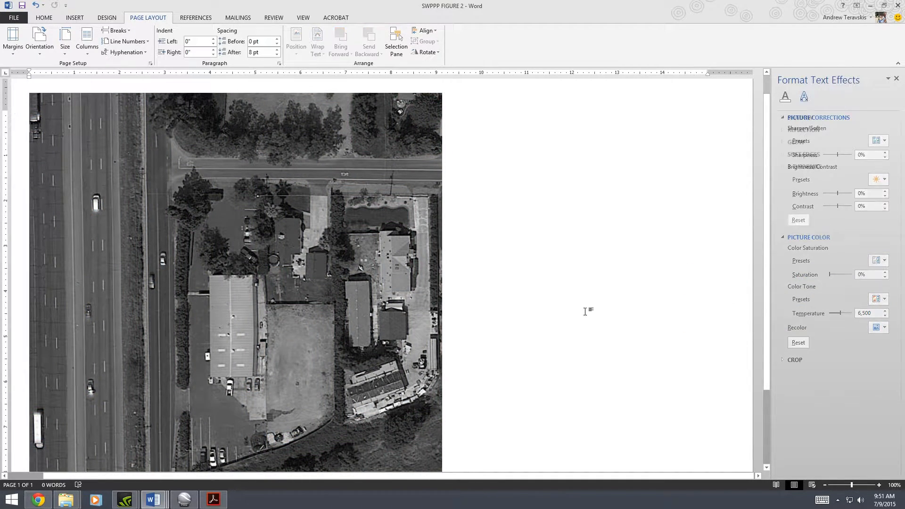
pyautogui.moveTo(765, 270); pyautogui.dragTo(763, 320)
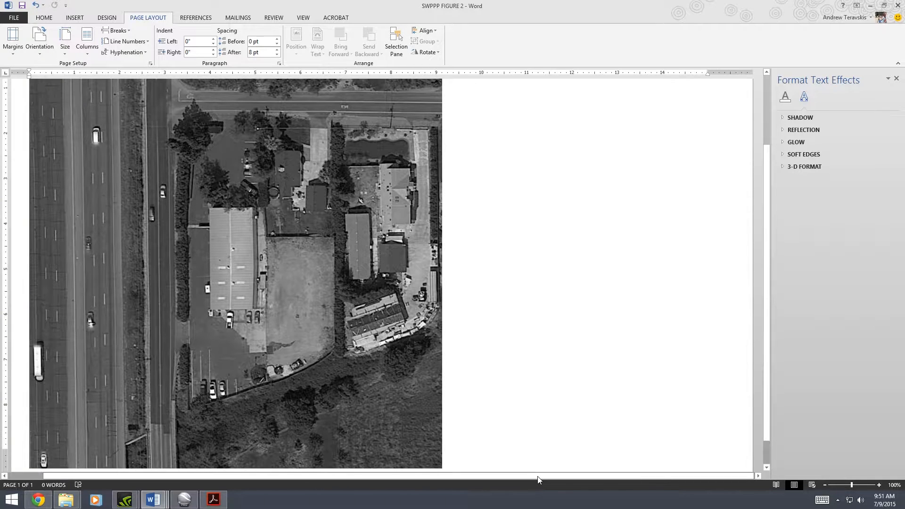
# - Examine the grayscale aerial picture closely to work out the facility's property boundaries and street entrances
pyautogui.moveTo(539, 480); pyautogui.dragTo(491, 482)
pyautogui.keyDown('ctrl'); pyautogui.scroll(4, 292, 372); pyautogui.keyUp('ctrl')
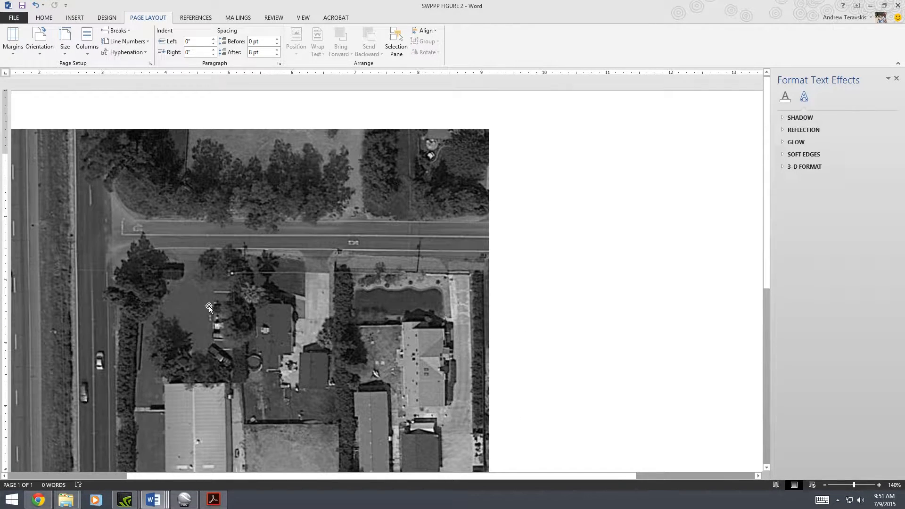
pyautogui.scroll(-5, 284, 403)
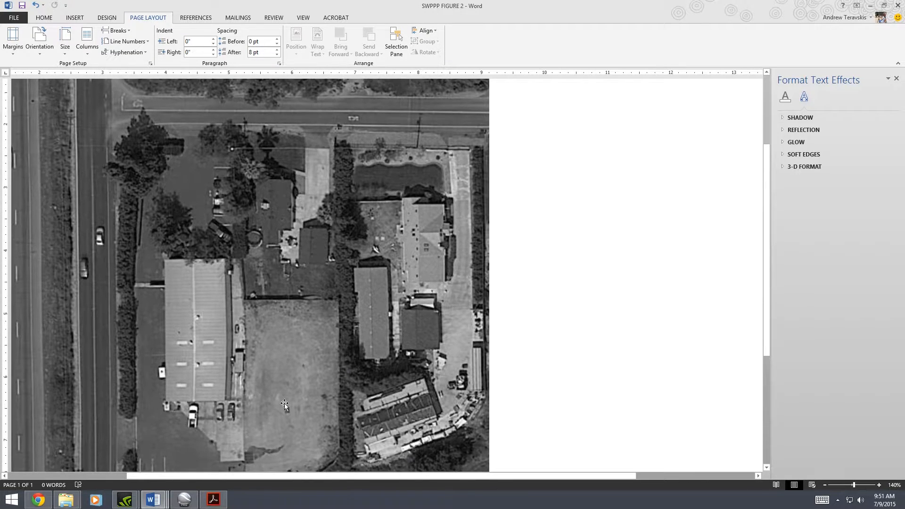
pyautogui.moveTo(286, 479); pyautogui.dragTo(229, 478)
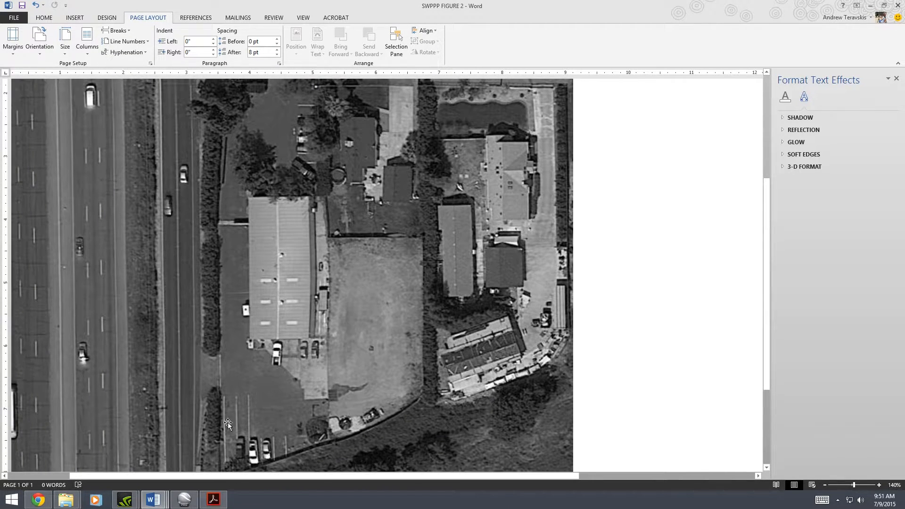
pyautogui.scroll(3, 230, 350)
pyautogui.scroll(-3, 230, 350)
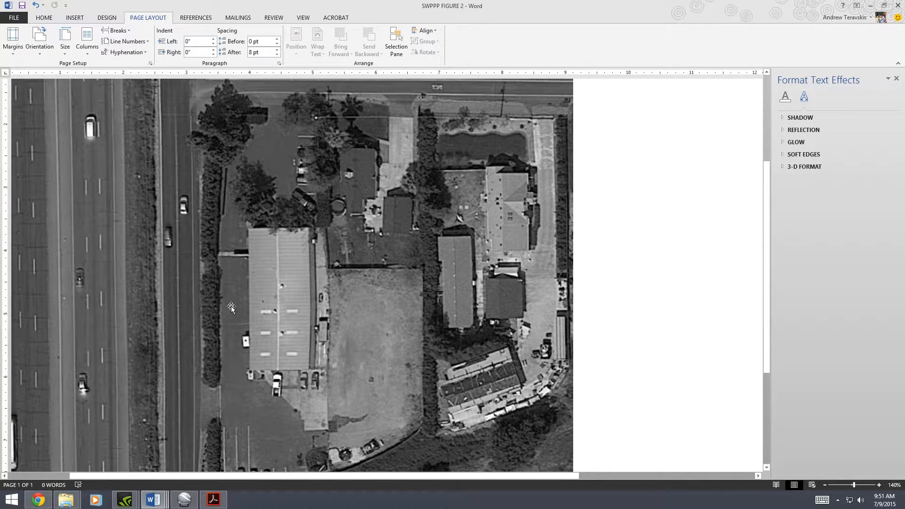
pyautogui.scroll(-1, 231, 306)
pyautogui.scroll(4, 301, 254)
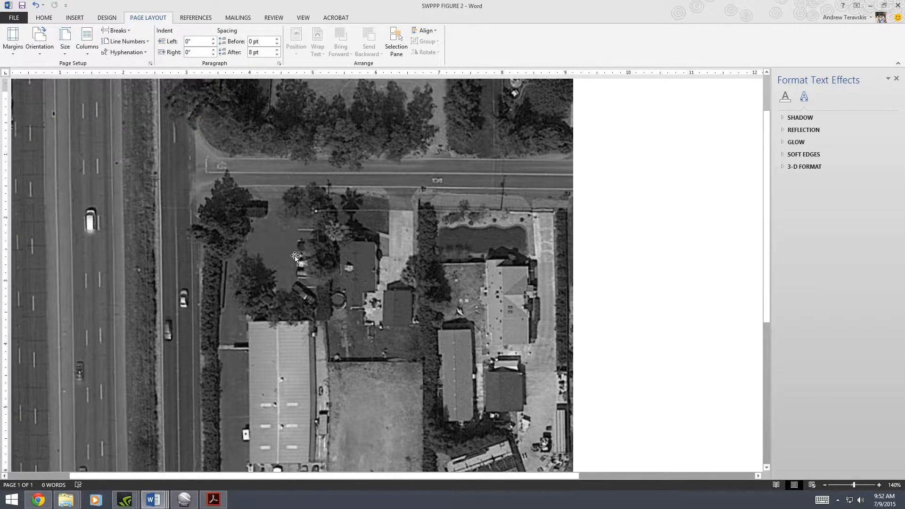
pyautogui.scroll(2, 295, 259)
pyautogui.scroll(-1, 255, 240)
pyautogui.scroll(-3, 216, 222)
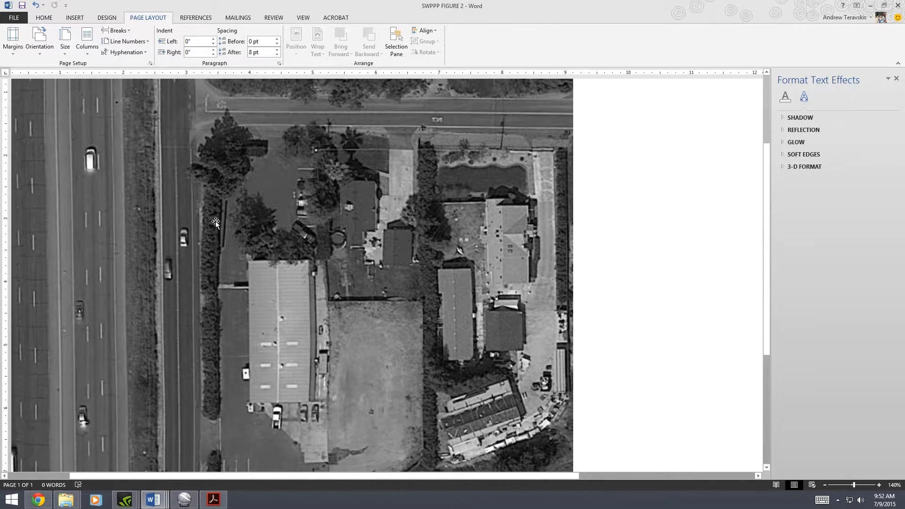
pyautogui.scroll(-1, 215, 236)
pyautogui.scroll(1, 218, 234)
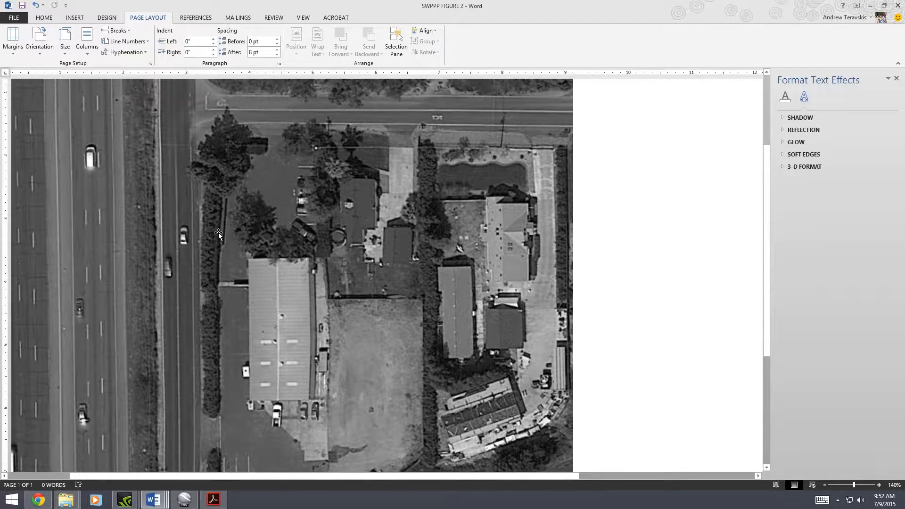
# - Draw a rectangle about 1.69" by 1.69" over the facility's northern parking area and remove its fill
pyautogui.click(74, 18)
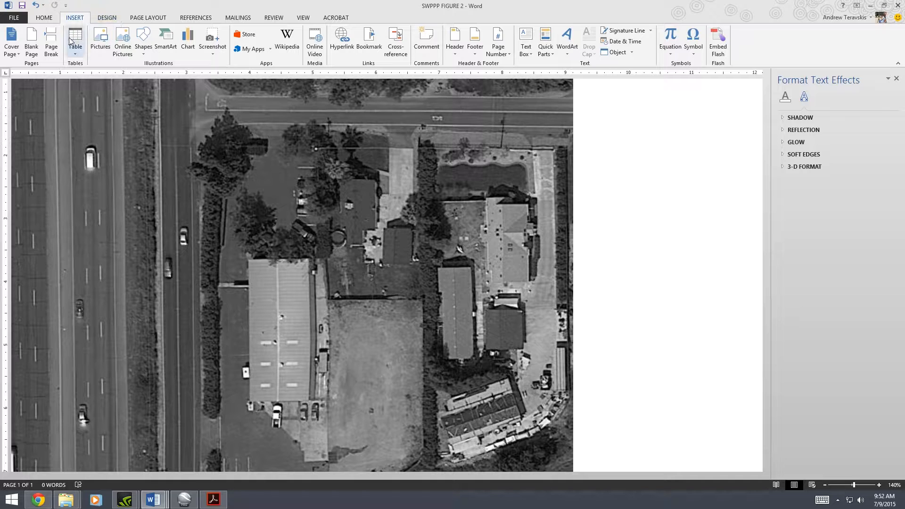
pyautogui.click(143, 42)
pyautogui.click(166, 75)
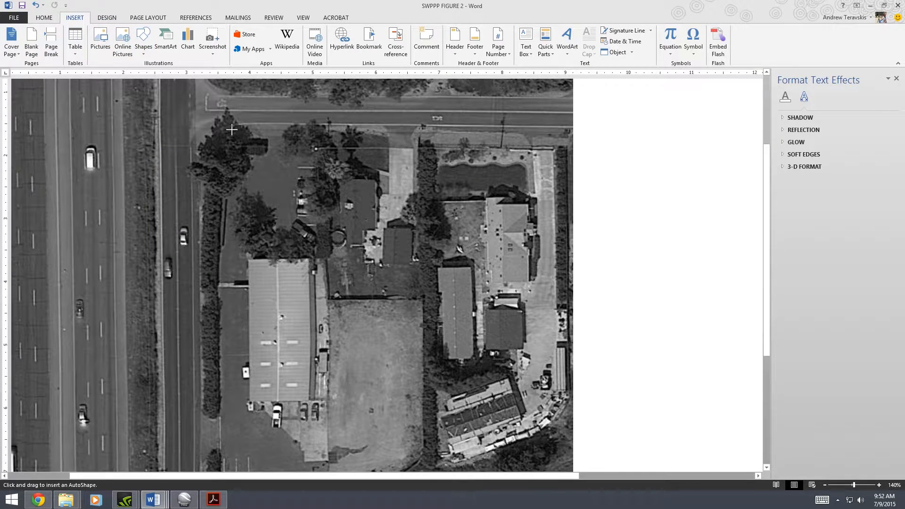
pyautogui.moveTo(199, 140); pyautogui.dragTo(306, 246)
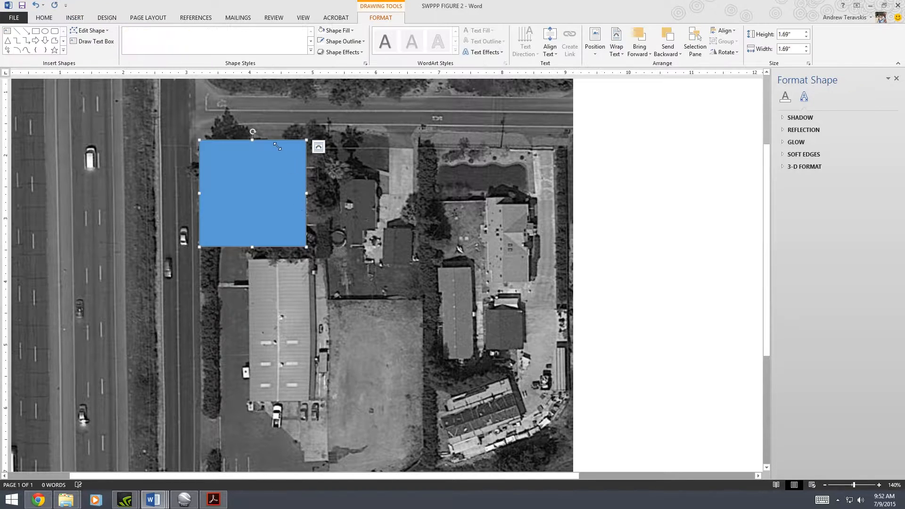
pyautogui.rightClick(265, 139)
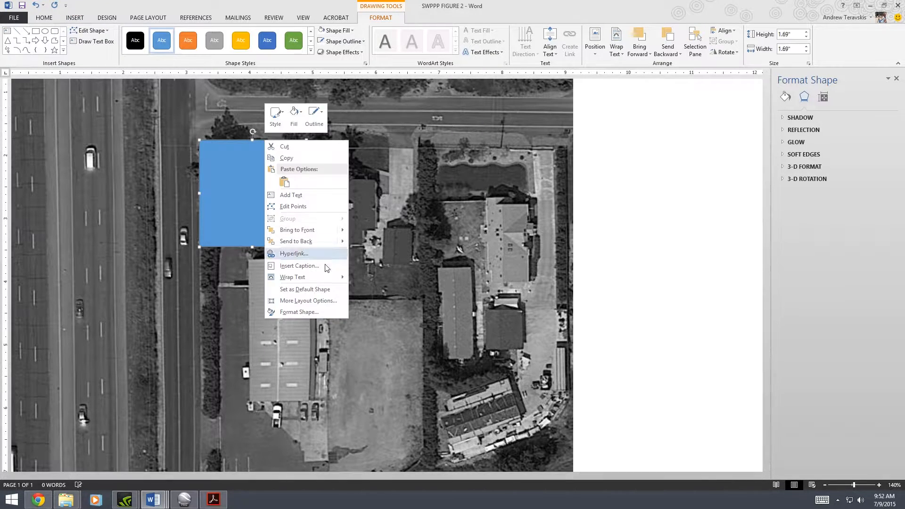
pyautogui.click(304, 313)
pyautogui.click(785, 118)
pyautogui.click(791, 132)
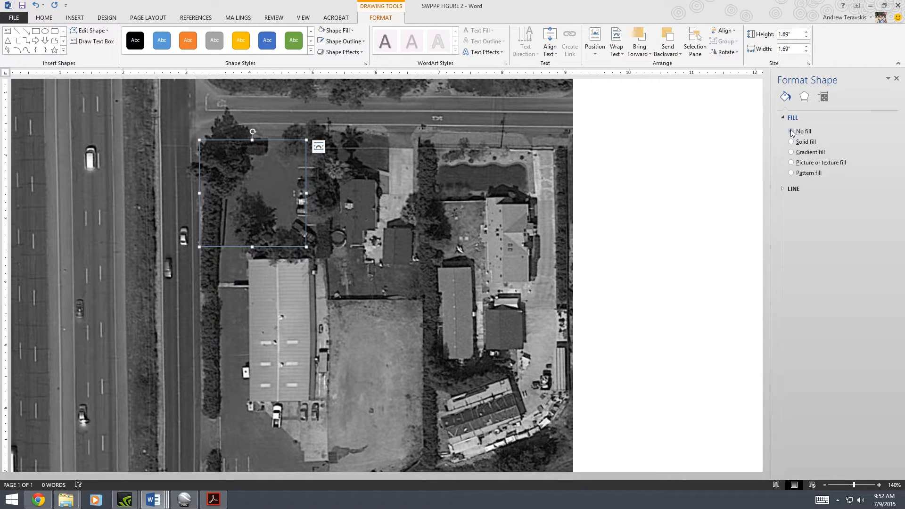
# - Set the rectangle's outline to a solid red line 2.5 pt wide
pyautogui.click(818, 189)
pyautogui.click(885, 265)
pyautogui.click(885, 265)
pyautogui.click(885, 265)
pyautogui.click(885, 265)
pyautogui.click(885, 266)
pyautogui.click(883, 241)
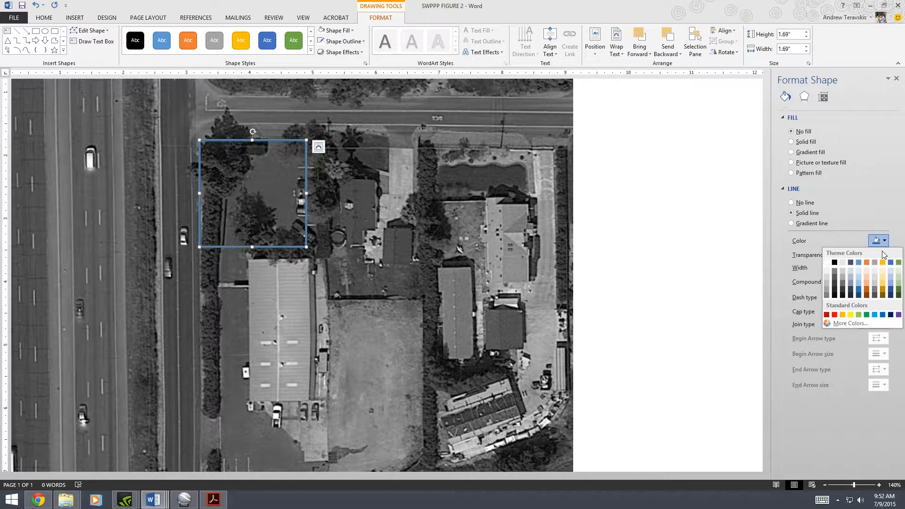
pyautogui.click(827, 315)
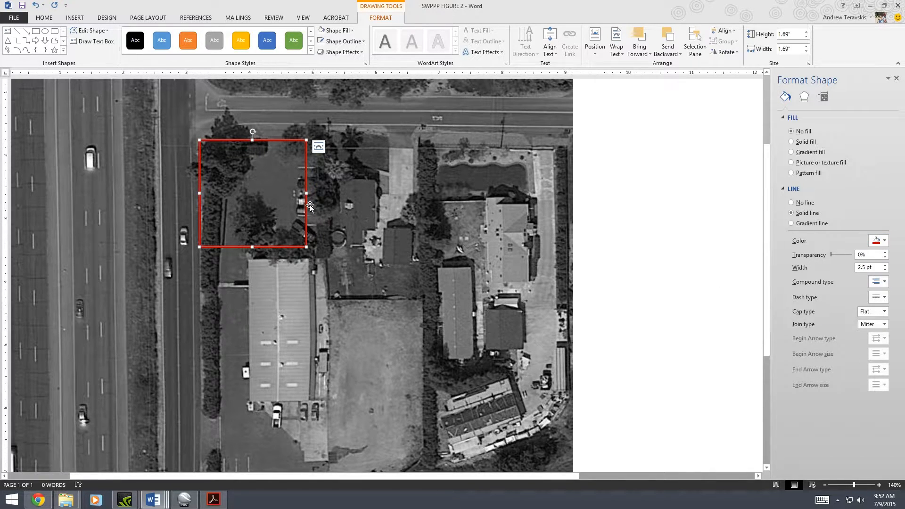
# - Edit the red outline's points so its lower corners and an added vertex follow the property's southern boundary
pyautogui.rightClick(266, 250)
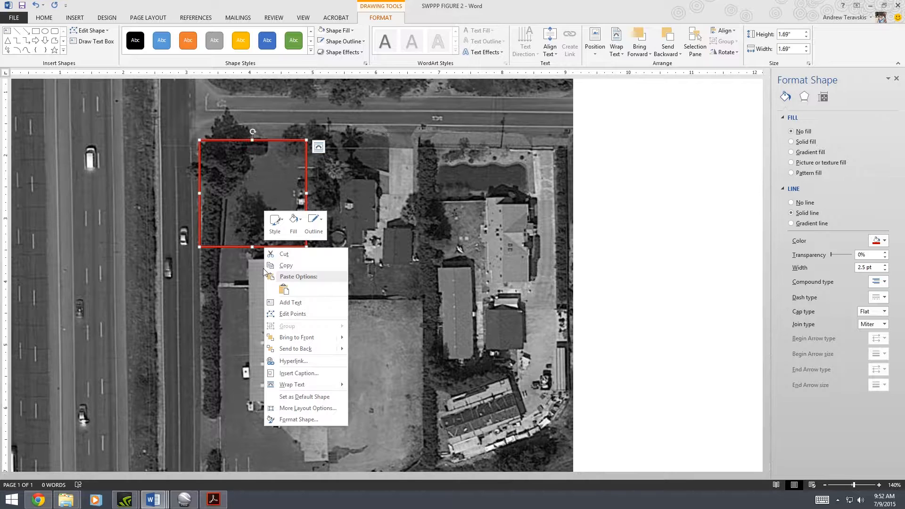
pyautogui.click(283, 315)
pyautogui.scroll(-3, 308, 242)
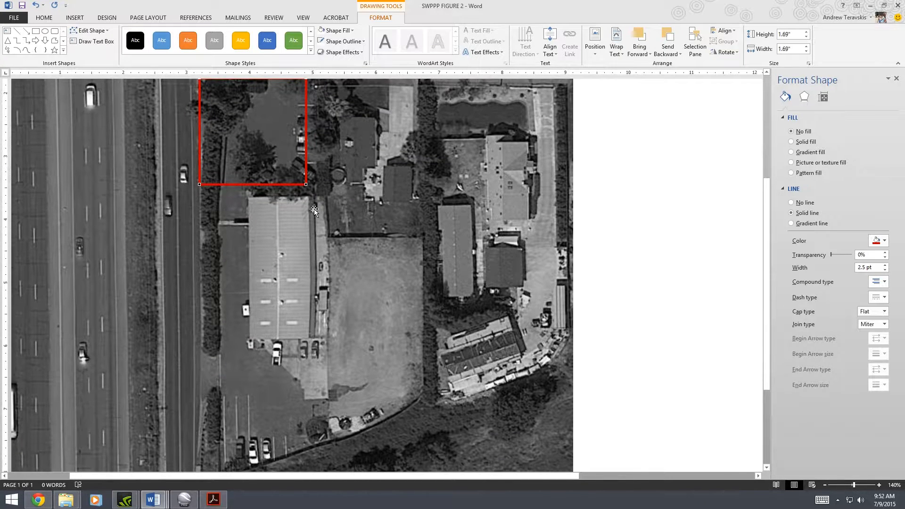
pyautogui.moveTo(306, 184); pyautogui.dragTo(426, 398)
pyautogui.moveTo(198, 183); pyautogui.dragTo(204, 451)
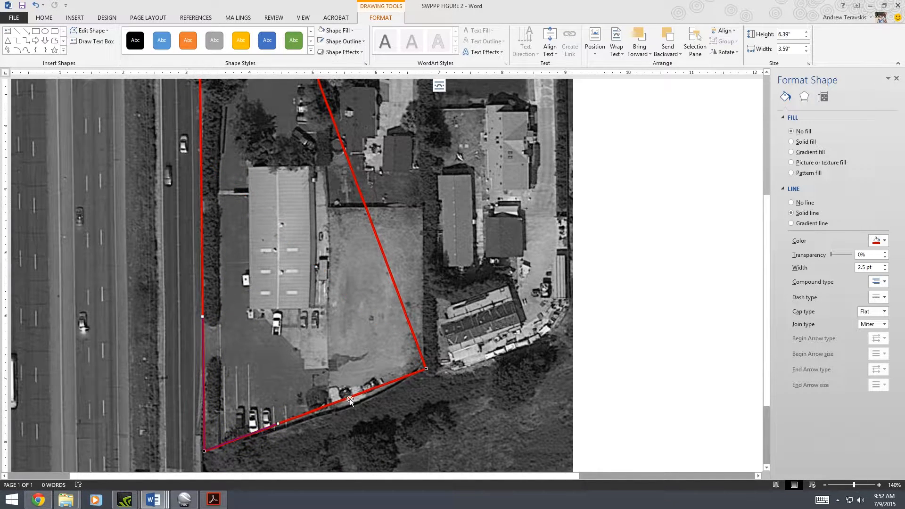
pyautogui.moveTo(349, 399); pyautogui.dragTo(361, 404)
# - Move the red outline's upper points to the property's northern edge and round the northwest corner along the street intersection
pyautogui.scroll(2, 362, 267)
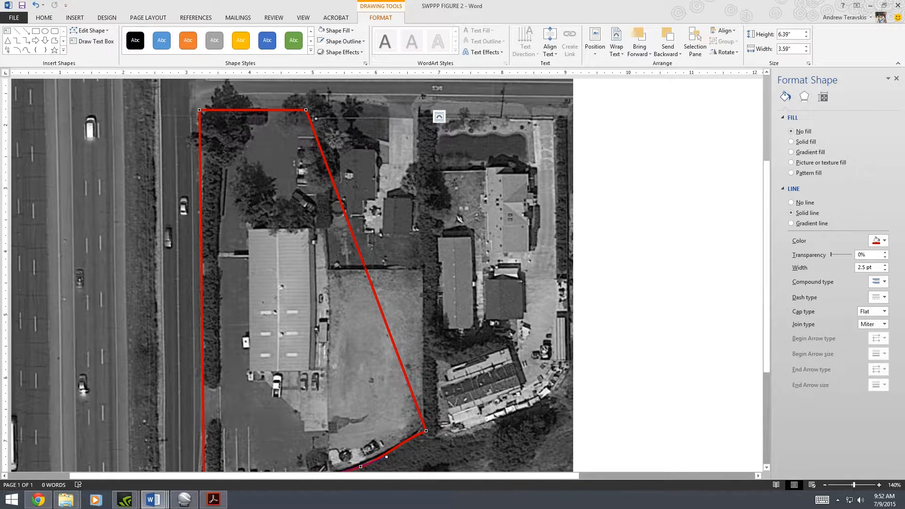
pyautogui.moveTo(201, 112); pyautogui.dragTo(203, 128)
pyautogui.scroll(2, 317, 115)
pyautogui.moveTo(305, 155); pyautogui.dragTo(333, 138)
pyautogui.moveTo(241, 162); pyautogui.dragTo(205, 149)
pyautogui.click(203, 173)
# - Reshape the outline's slanted east side into a right-angled step around the neighboring lot north of the open yard
pyautogui.scroll(-1, 330, 207)
pyautogui.moveTo(365, 222); pyautogui.dragTo(368, 293)
pyautogui.scroll(-2, 358, 288)
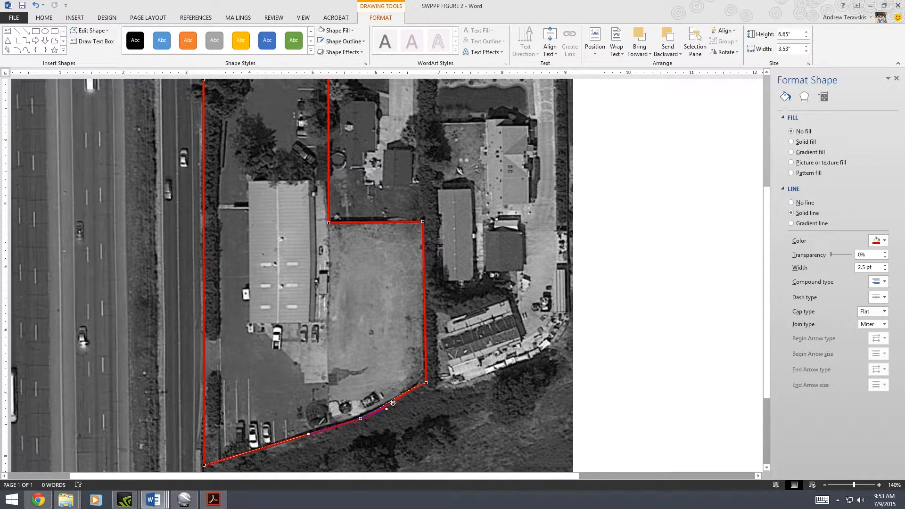
# - Draw a small rectangle about 0.5" high and 0.23" wide over the driveway opening on the west boundary
pyautogui.scroll(-2, 346, 369)
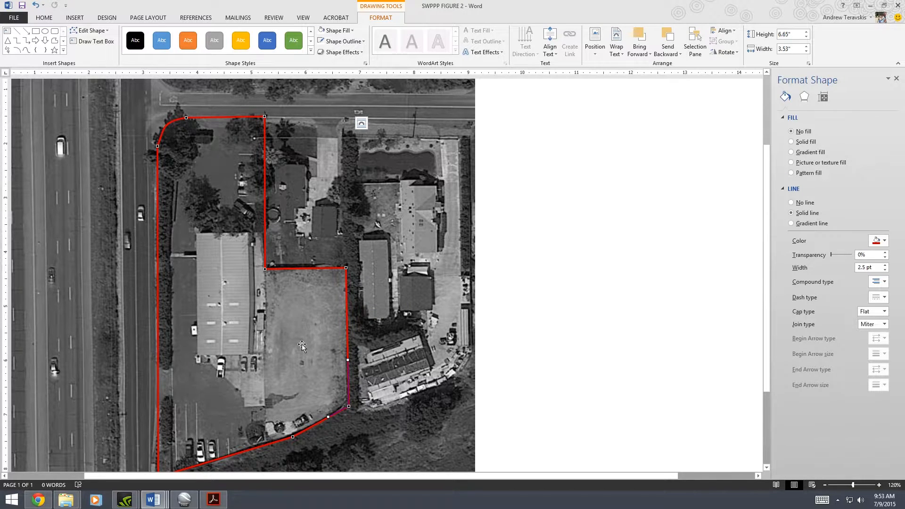
pyautogui.scroll(-1, 222, 374)
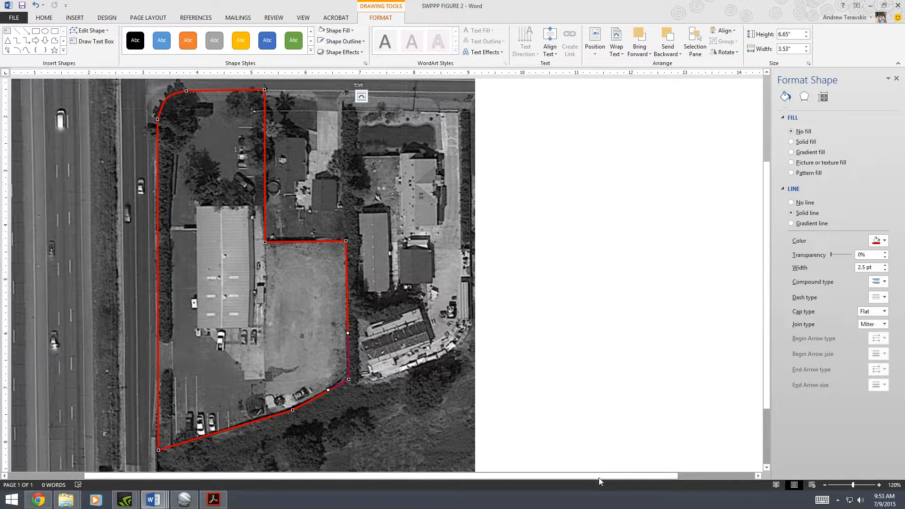
pyautogui.moveTo(596, 476); pyautogui.dragTo(513, 477)
pyautogui.scroll(1, 279, 421)
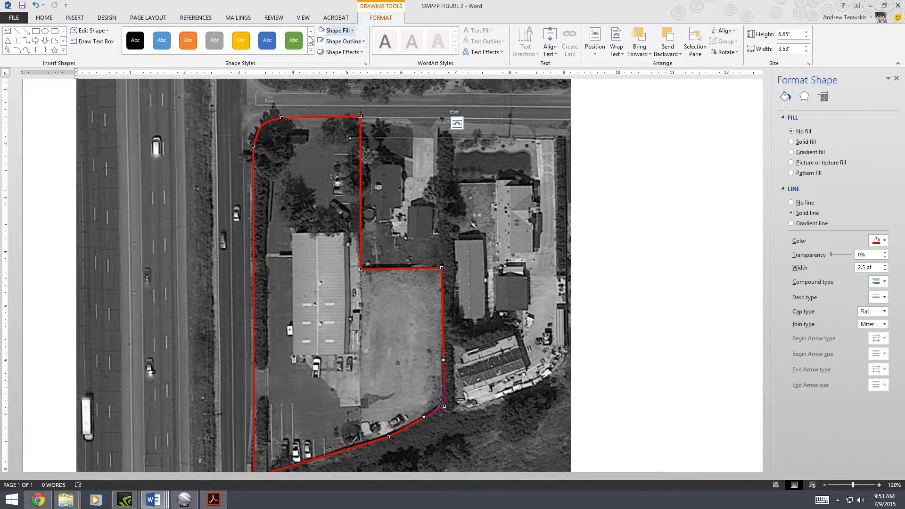
pyautogui.click(74, 17)
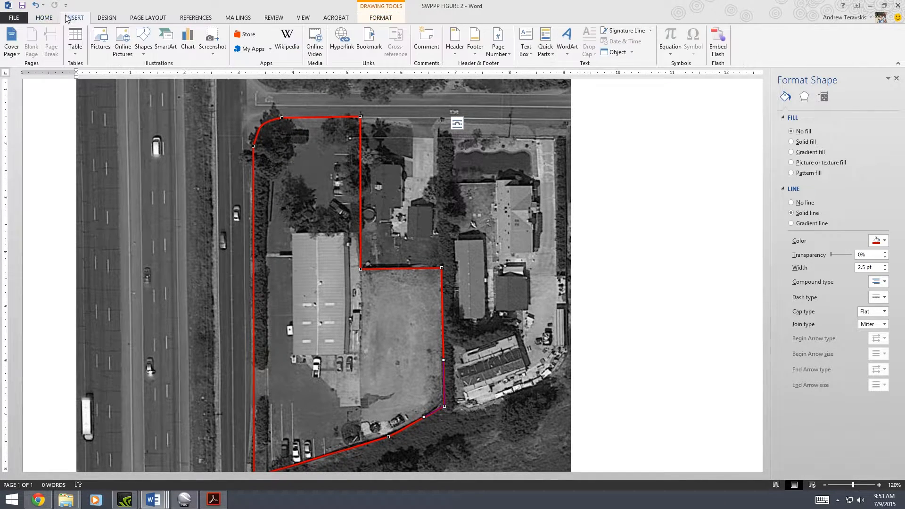
pyautogui.click(144, 40)
pyautogui.click(168, 75)
pyautogui.scroll(-4, 262, 246)
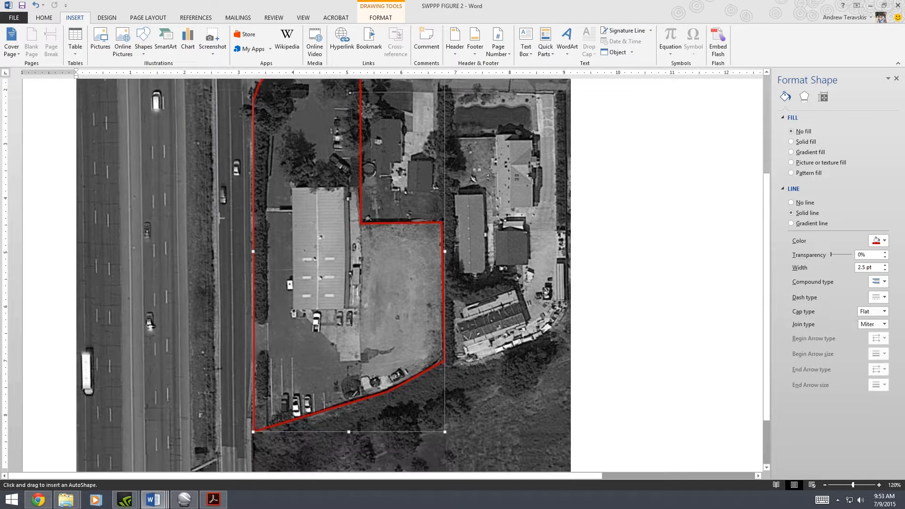
pyautogui.moveTo(255, 260); pyautogui.dragTo(268, 288)
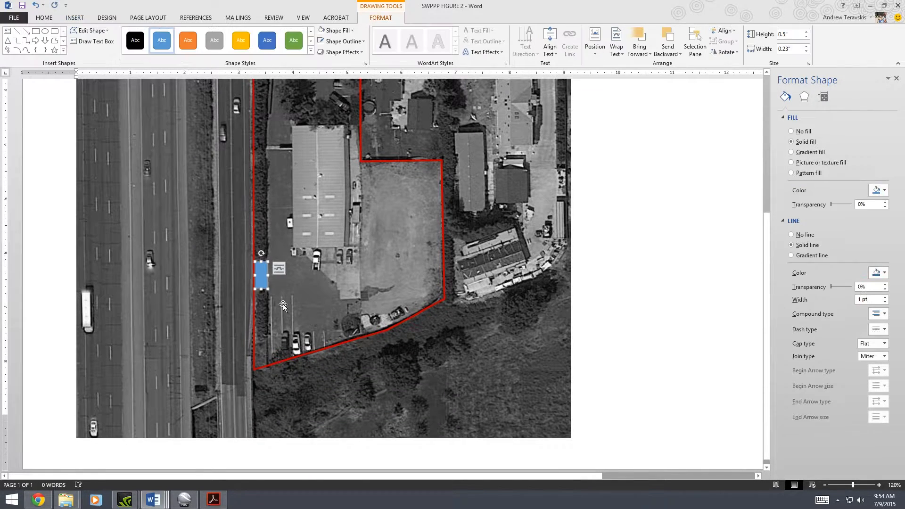
# - Give the driveway rectangle a dense dotted pattern fill with a gold foreground and recolor its outline in a gold shade
pyautogui.click(818, 163)
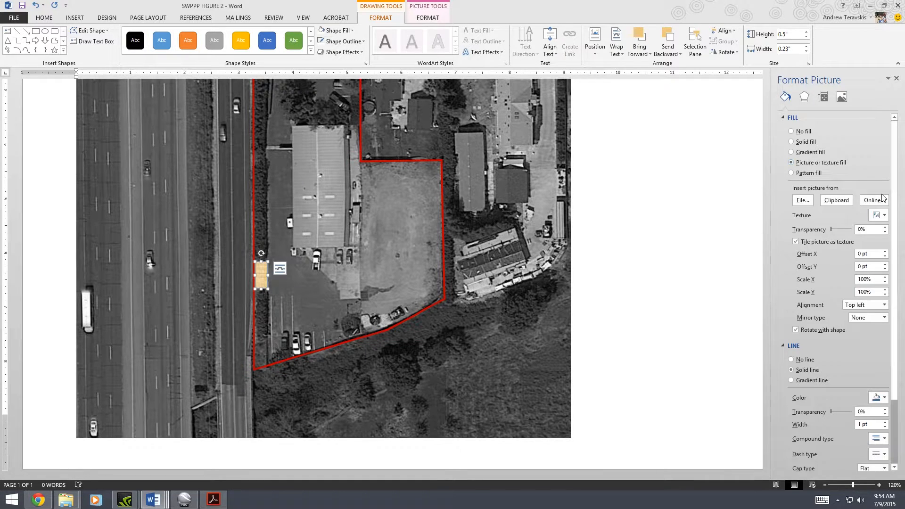
pyautogui.click(800, 173)
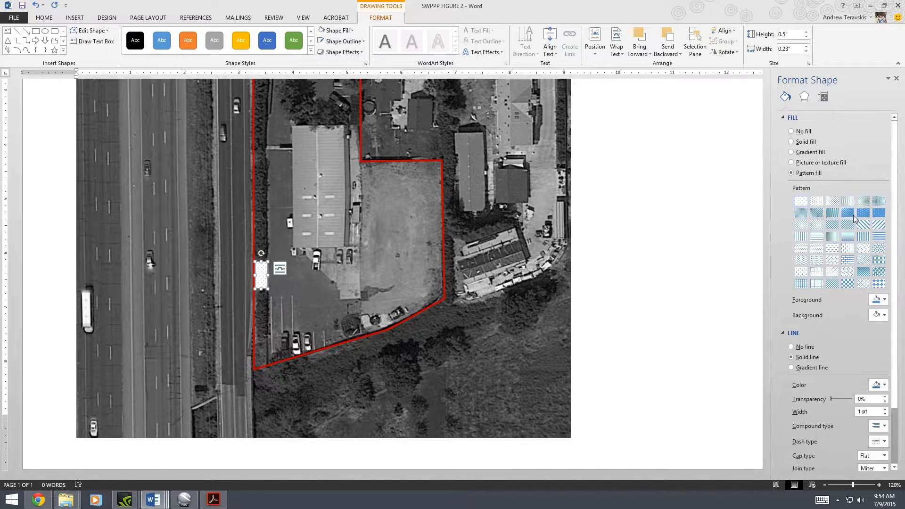
pyautogui.click(850, 215)
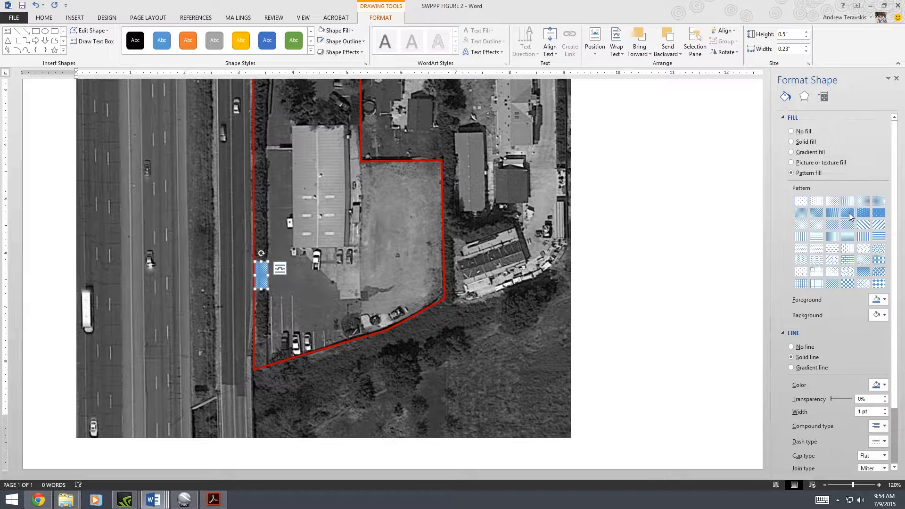
pyautogui.click(881, 302)
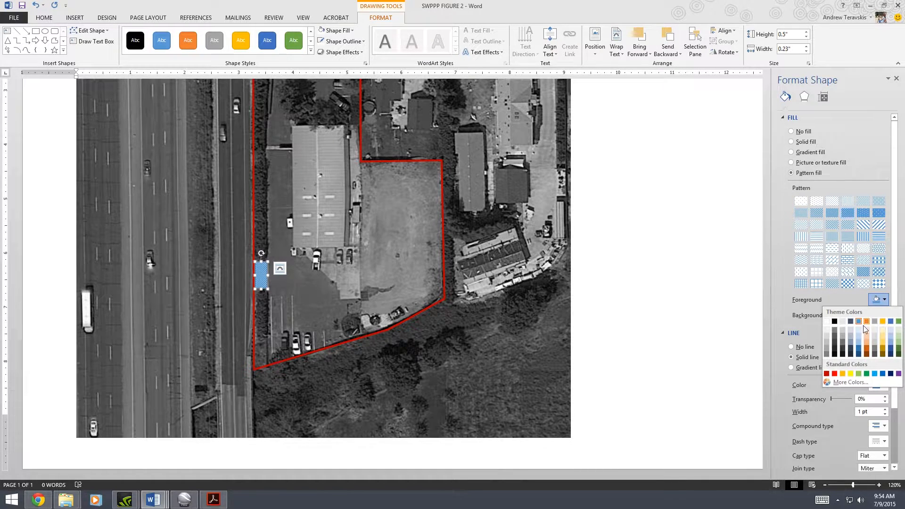
pyautogui.click(850, 374)
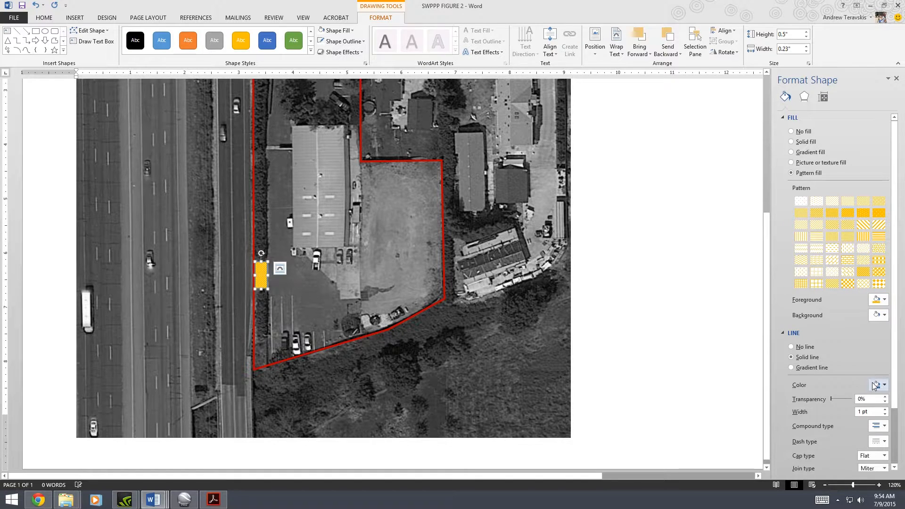
pyautogui.click(877, 385)
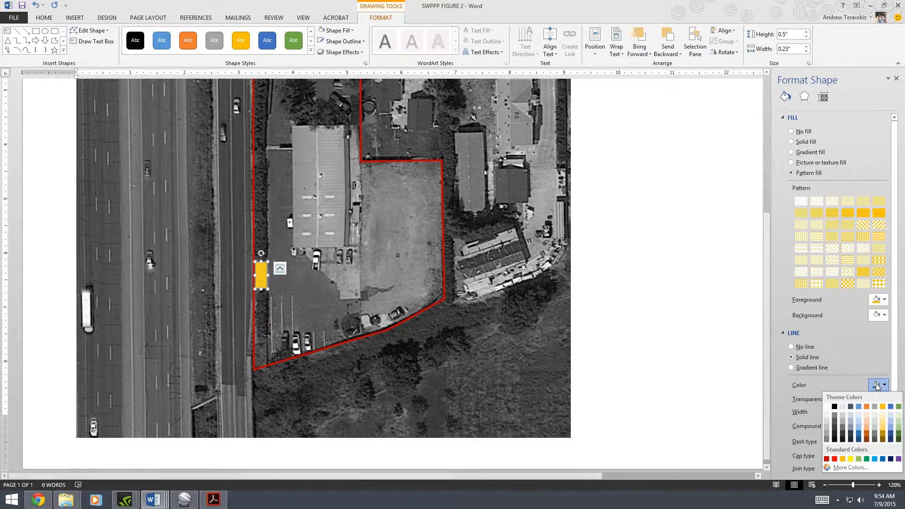
pyautogui.click(883, 420)
pyautogui.click(287, 320)
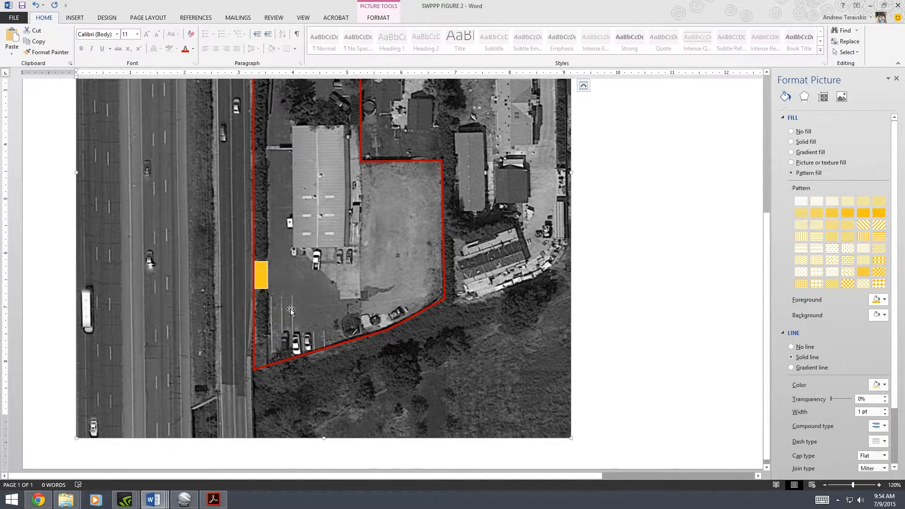
# - Place a copy of the gold rectangle, turned horizontally, just inside the property's northern boundary
pyautogui.scroll(2, 278, 325)
pyautogui.click(275, 330)
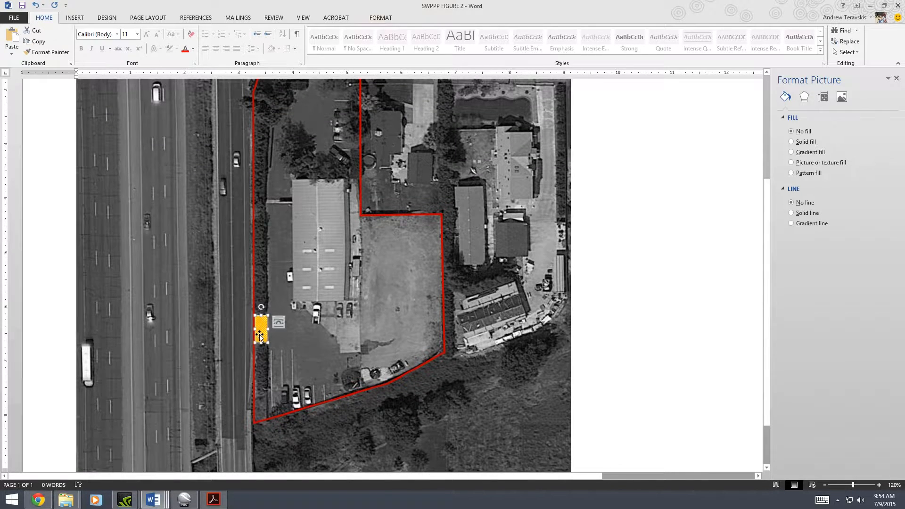
pyautogui.scroll(4, 264, 401)
pyautogui.moveTo(260, 439); pyautogui.dragTo(314, 192)
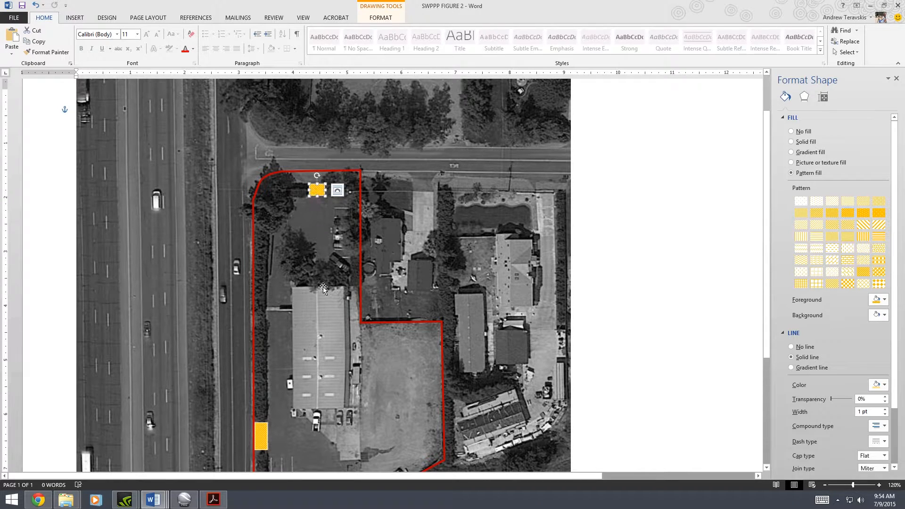
pyautogui.scroll(-1, 333, 278)
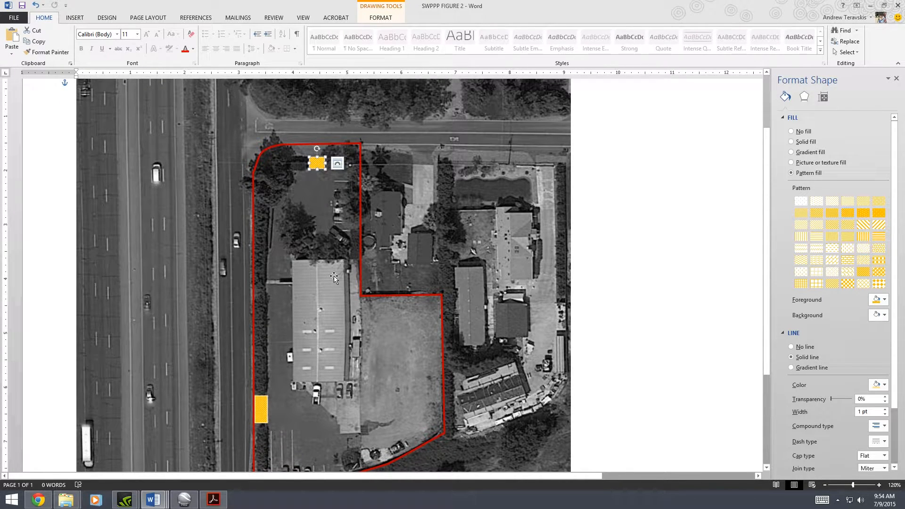
# - Draw a rectangle about 1.26" high and 0.37" wide over the parked cars north of the building, beside the east boundary
pyautogui.click(75, 20)
pyautogui.click(143, 41)
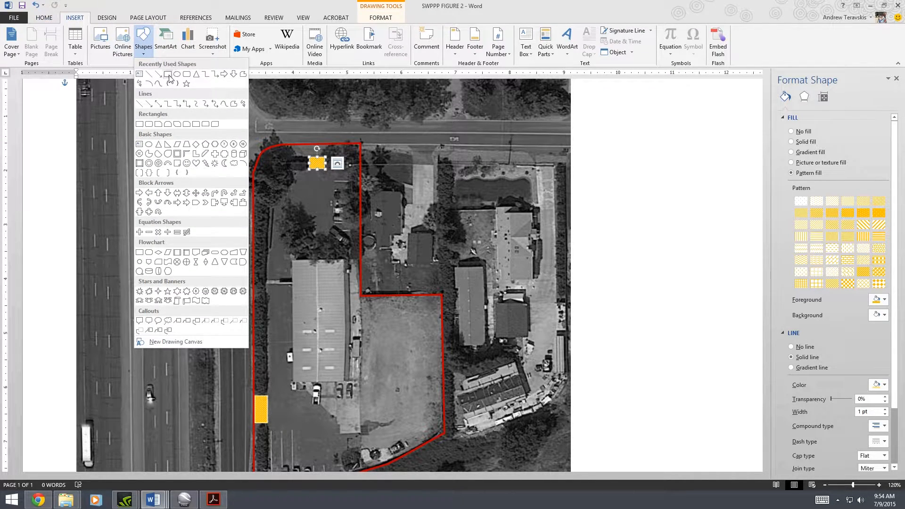
pyautogui.click(169, 74)
pyautogui.moveTo(334, 181); pyautogui.dragTo(354, 249)
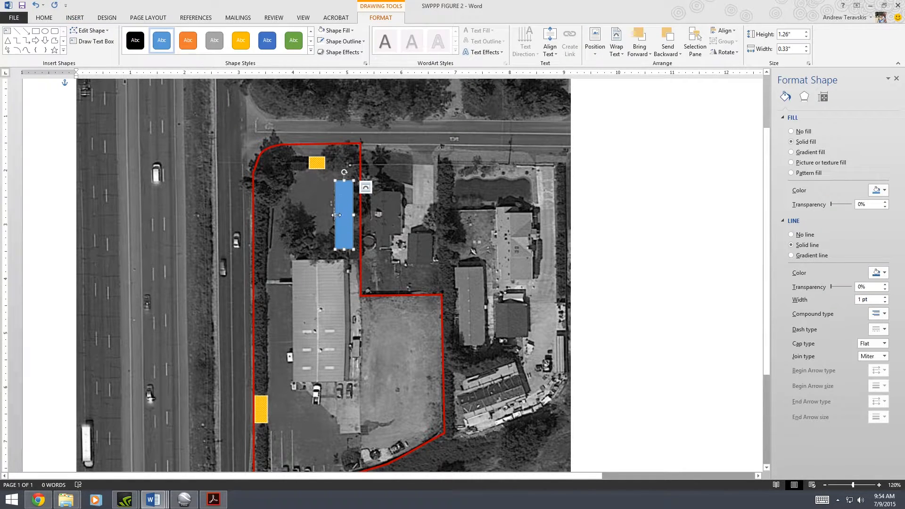
pyautogui.moveTo(335, 215); pyautogui.dragTo(333, 215)
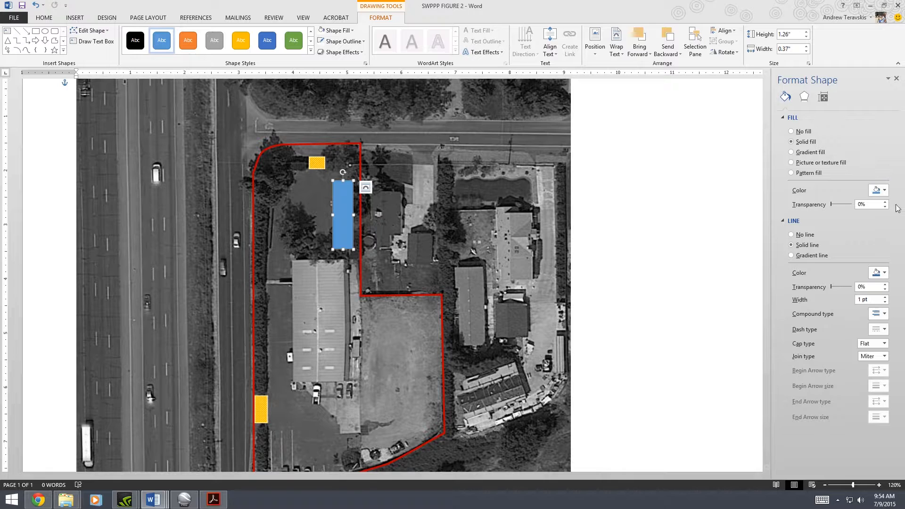
# - Fill the parking rectangle with standard purple at 34% transparency and recolor its outline dark blue
pyautogui.click(877, 194)
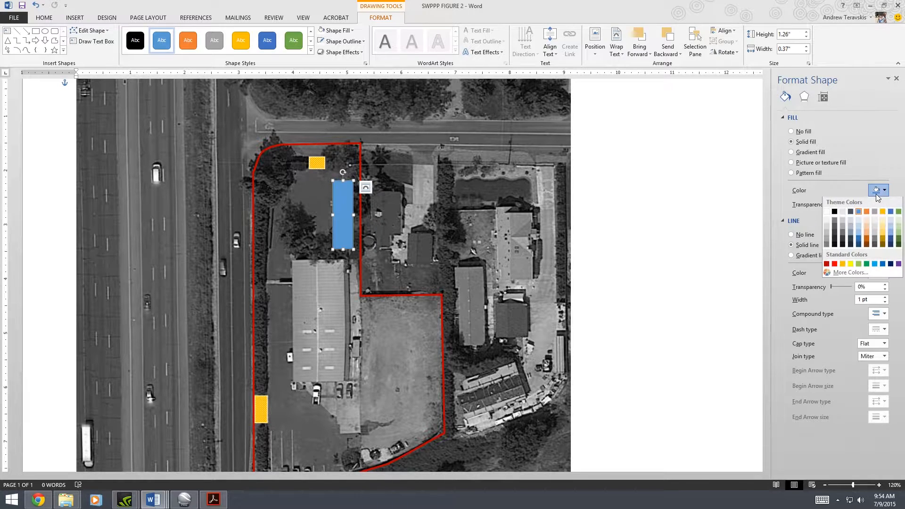
pyautogui.click(834, 240)
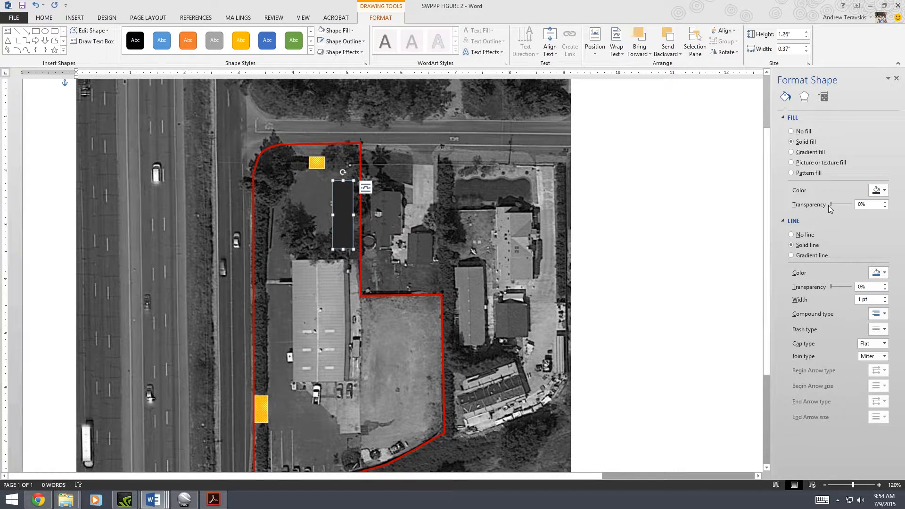
pyautogui.moveTo(835, 208); pyautogui.dragTo(839, 208)
pyautogui.click(877, 189)
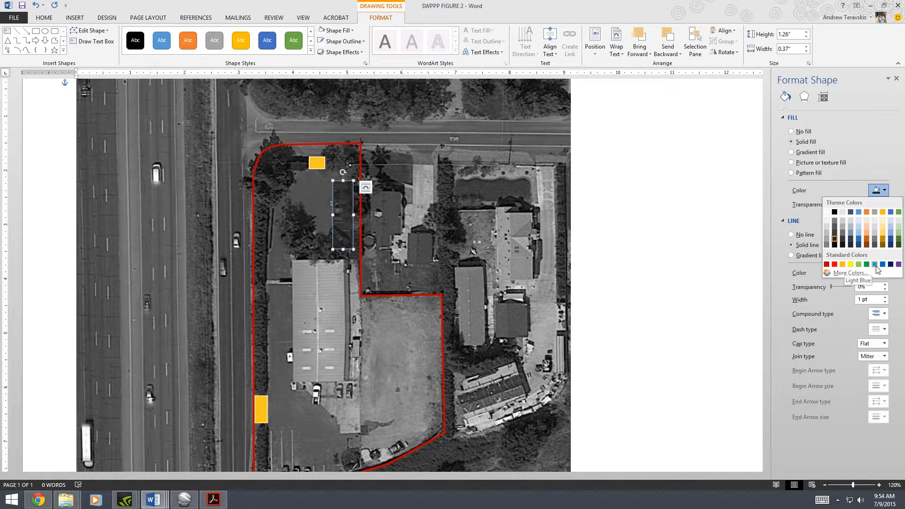
pyautogui.click(898, 264)
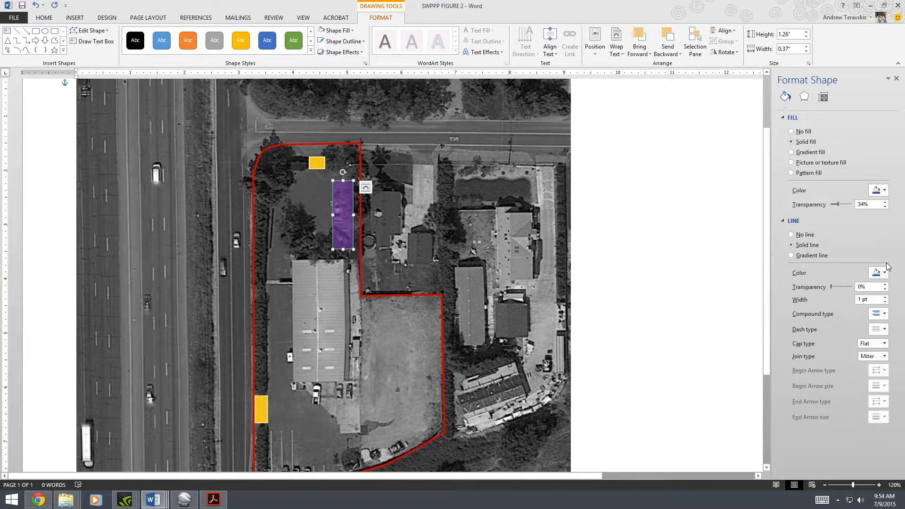
pyautogui.click(883, 273)
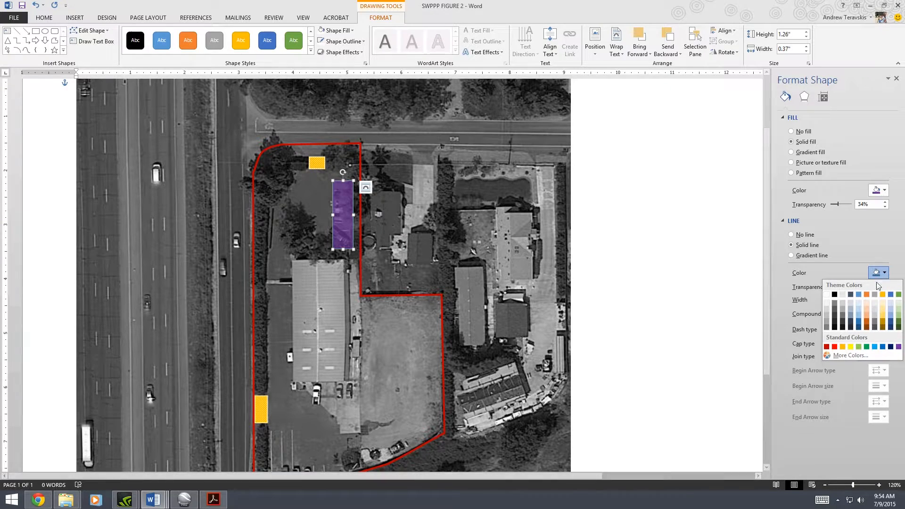
pyautogui.click(889, 327)
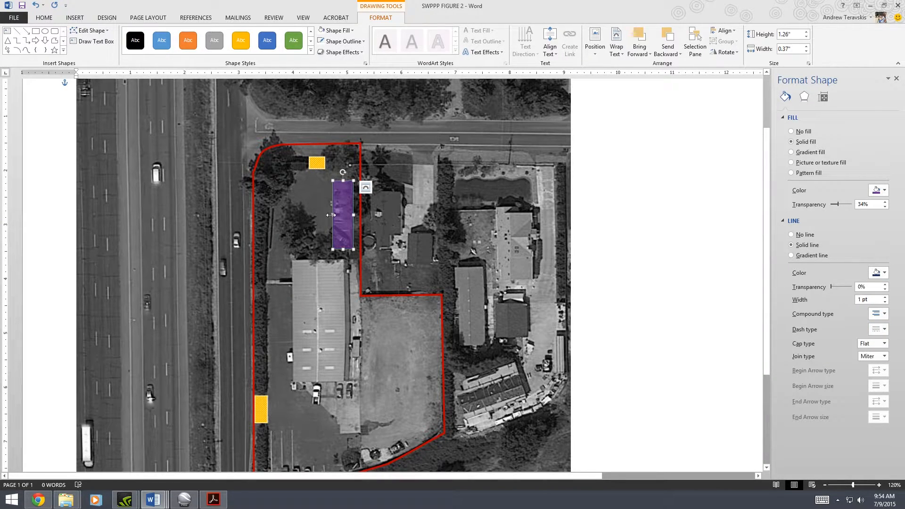
# - Widen the purple parking rectangle westward to about 0.44" and remove its outline
pyautogui.moveTo(333, 215); pyautogui.dragTo(329, 216)
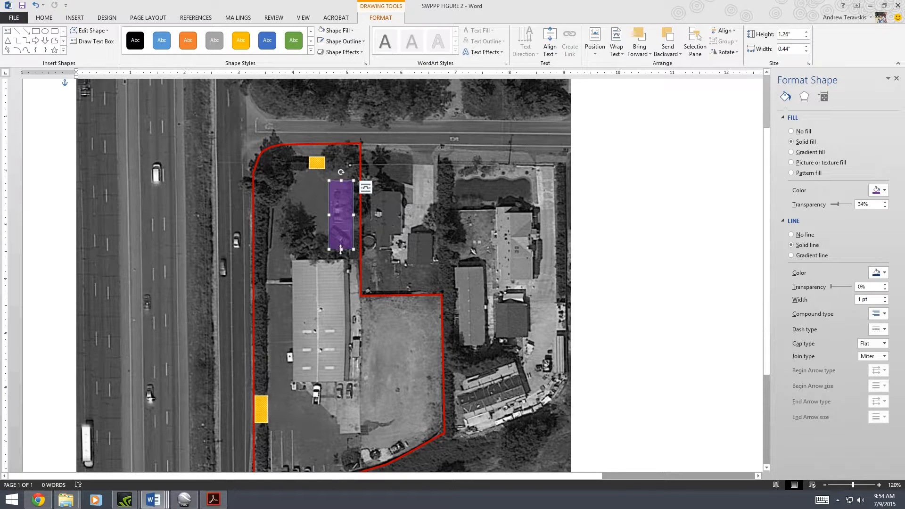
pyautogui.moveTo(341, 250); pyautogui.dragTo(341, 251)
pyautogui.click(319, 207)
# - Place a copy of the purple rectangle over the parking area in the property's southwest corner, south of the driveway
pyautogui.scroll(-3, 336, 181)
pyautogui.click(343, 171)
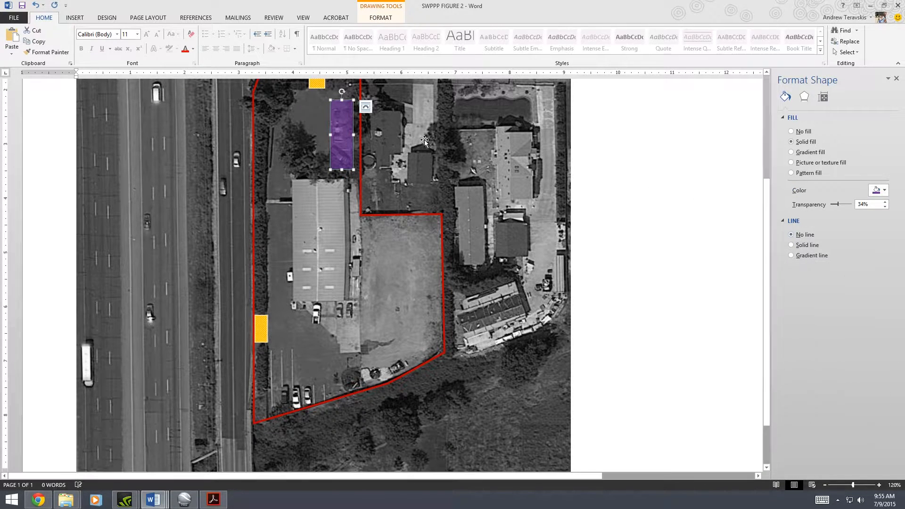
pyautogui.moveTo(349, 135); pyautogui.dragTo(287, 376)
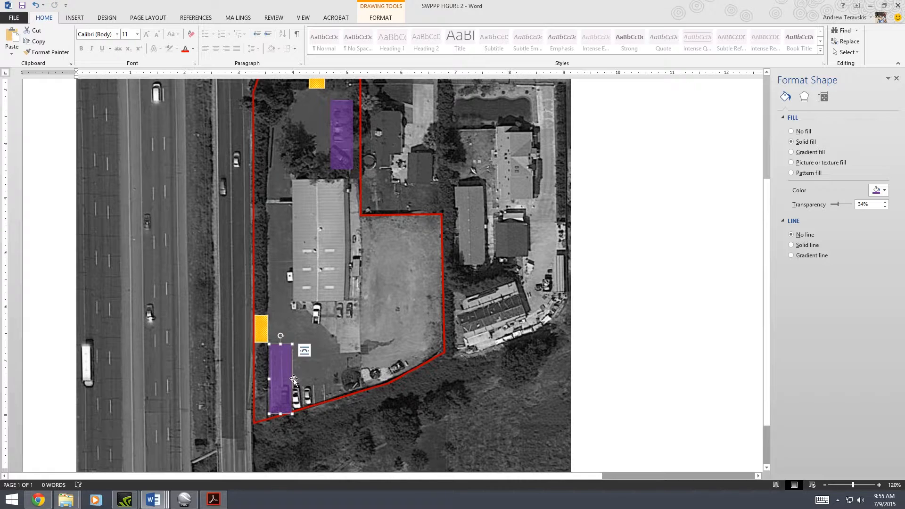
# - Add edit points along the copy's east side and extend its southern part eastward over the parked cars with a straight edge
pyautogui.rightClick(292, 369)
pyautogui.click(324, 255)
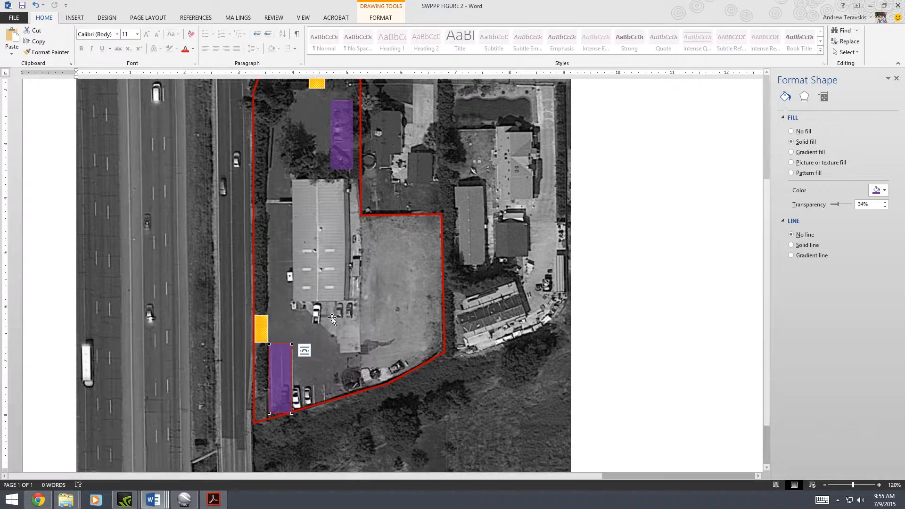
pyautogui.rightClick(292, 382)
pyautogui.click(311, 386)
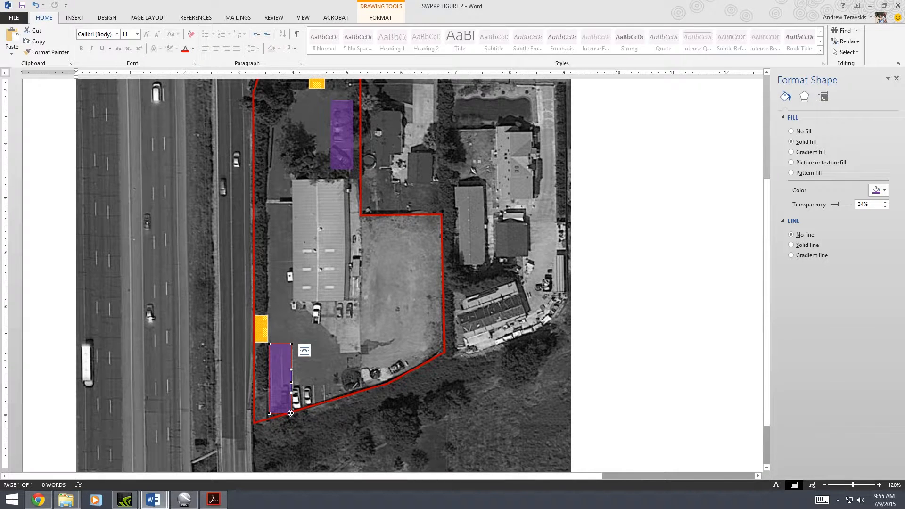
pyautogui.rightClick(292, 407)
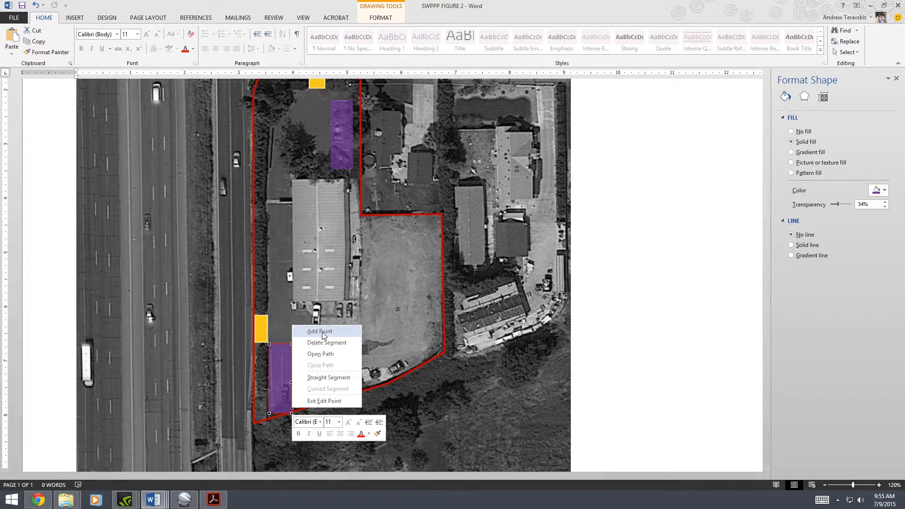
pyautogui.click(323, 338)
pyautogui.moveTo(292, 406); pyautogui.dragTo(331, 397)
pyautogui.rightClick(309, 389)
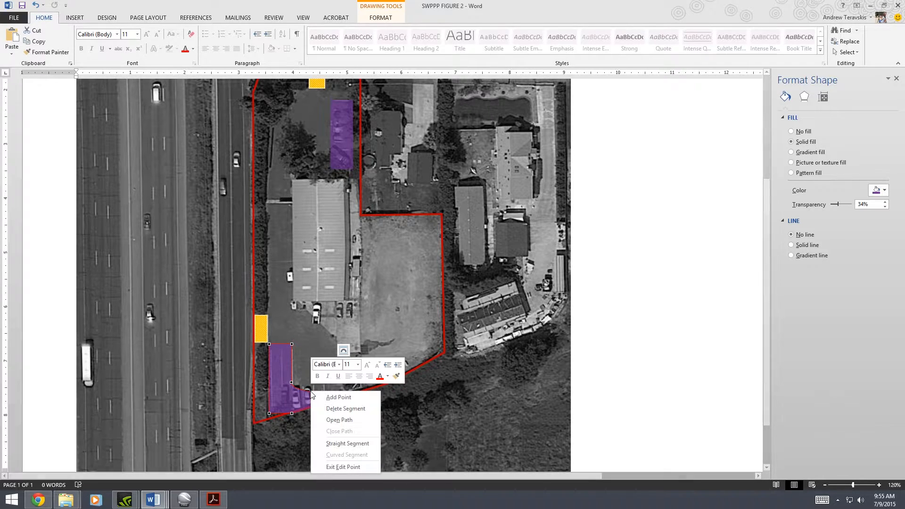
pyautogui.click(330, 446)
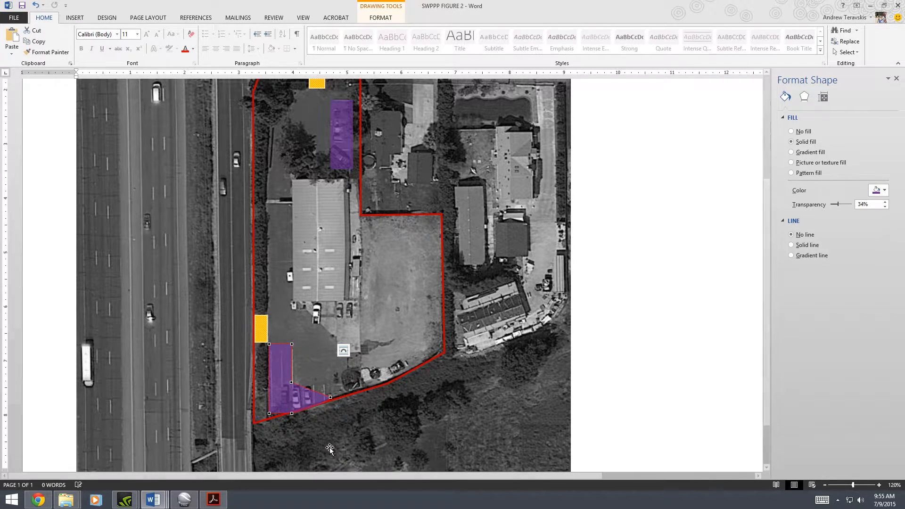
# - Square off the east end of the purple extension and lower the shape's southwest corner to follow the property boundary
pyautogui.rightClick(319, 392)
pyautogui.click(326, 398)
pyautogui.moveTo(319, 391)
pyautogui.mouseDown()
pyautogui.moveTo(328, 383)
pyautogui.moveTo(327, 401)
pyautogui.mouseUp()
pyautogui.moveTo(270, 414); pyautogui.dragTo(269, 420)
pyautogui.click(312, 357)
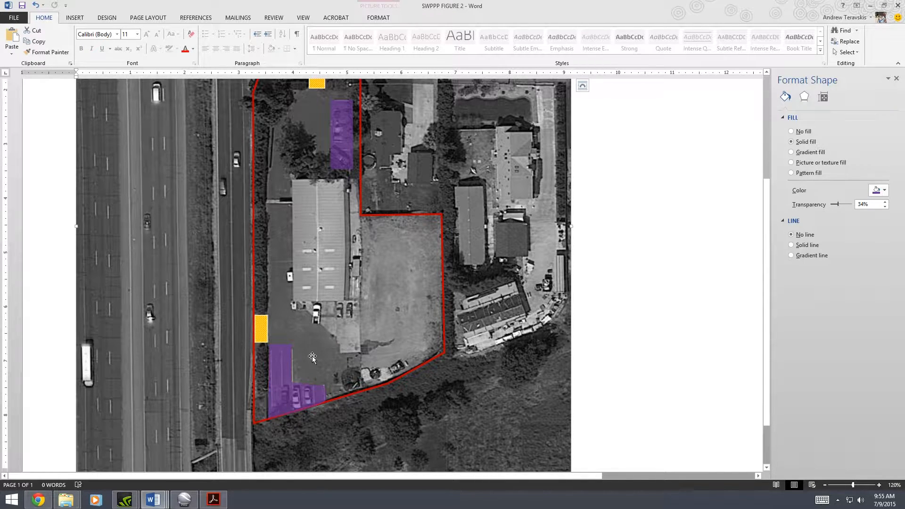
pyautogui.click(287, 380)
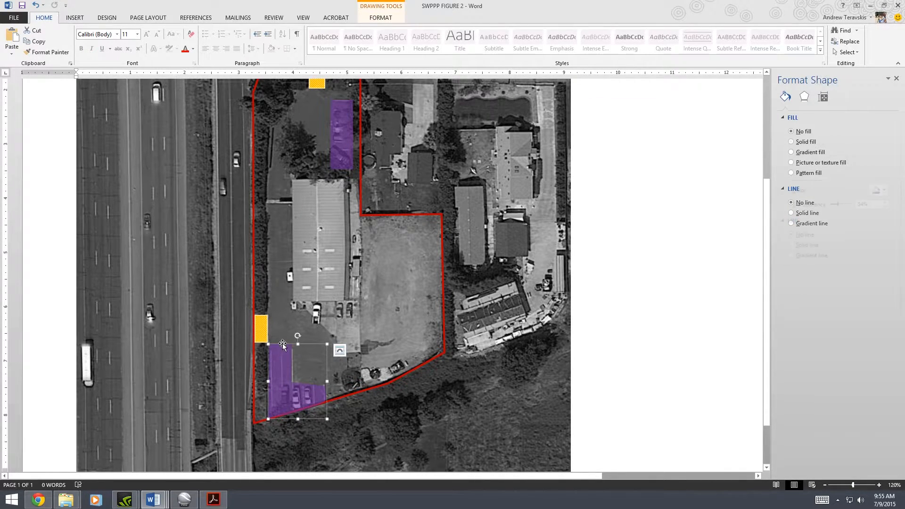
pyautogui.scroll(1, 301, 330)
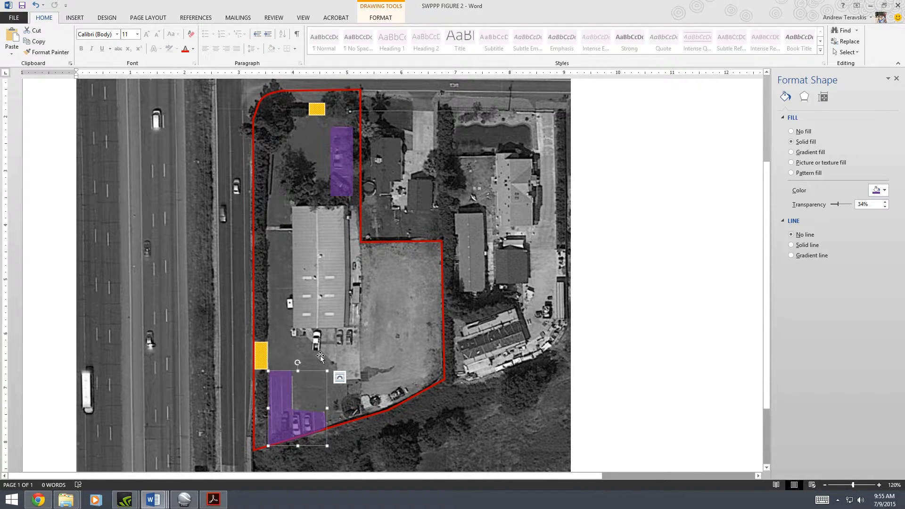
pyautogui.scroll(2, 346, 350)
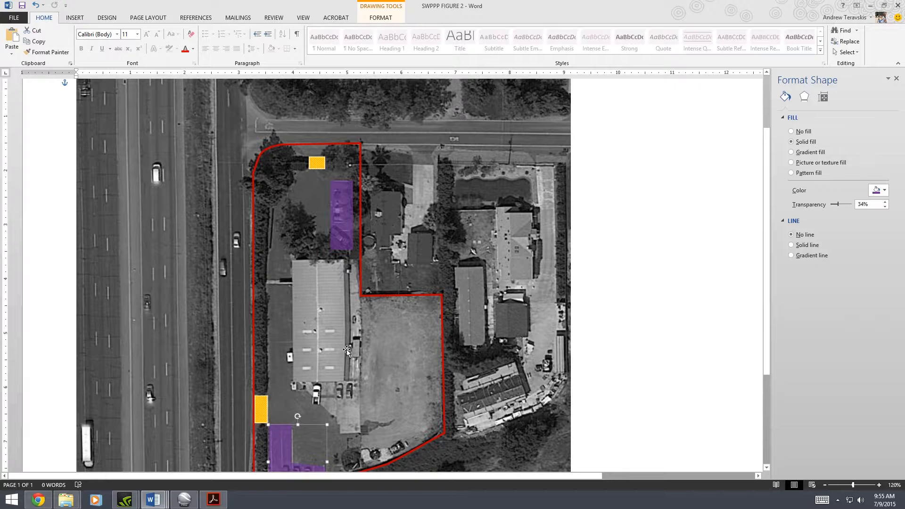
pyautogui.scroll(1, 346, 349)
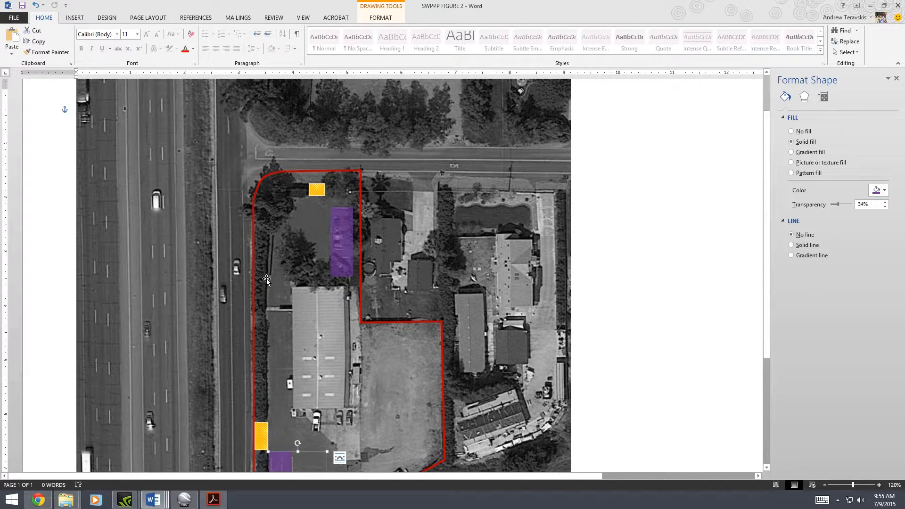
pyautogui.scroll(-2, 266, 279)
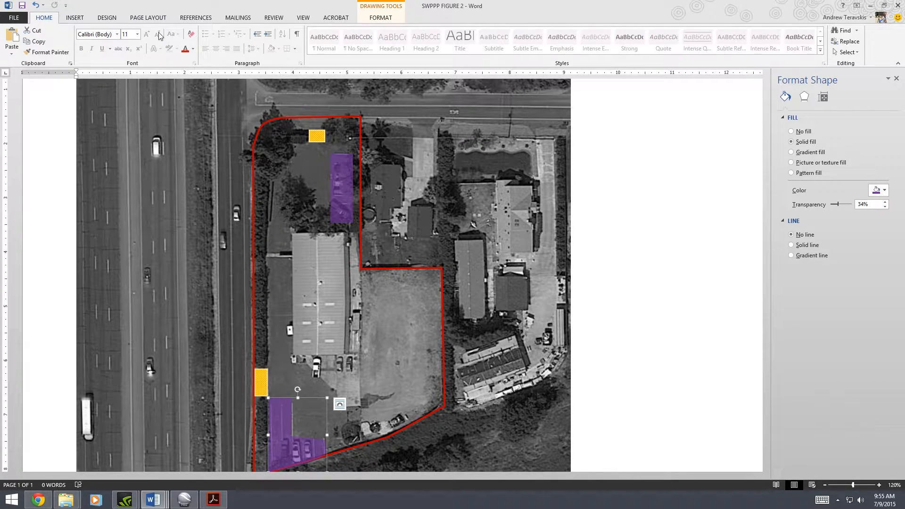
# - Draw a small rectangle about 0.16" high and 0.1" wide over the white object beside the building's west wall
pyautogui.click(113, 20)
pyautogui.click(74, 18)
pyautogui.click(143, 43)
pyautogui.click(167, 72)
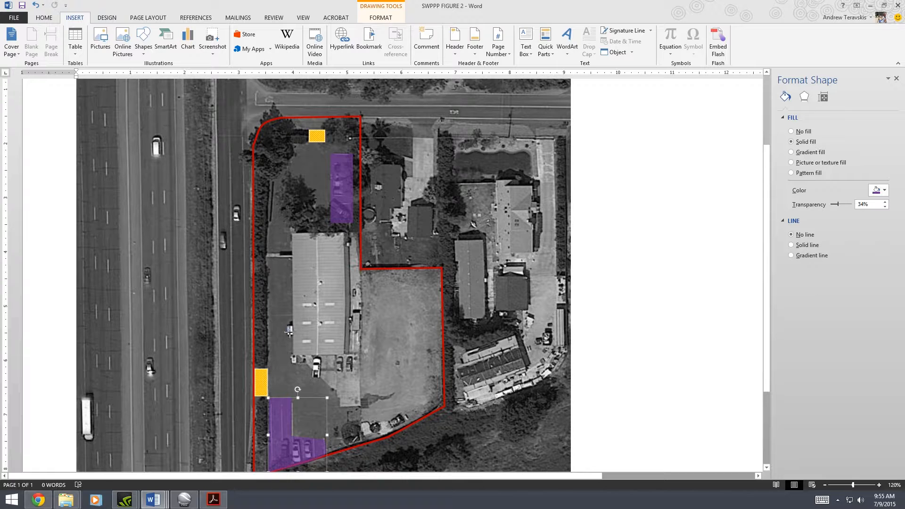
pyautogui.moveTo(291, 334); pyautogui.dragTo(292, 335)
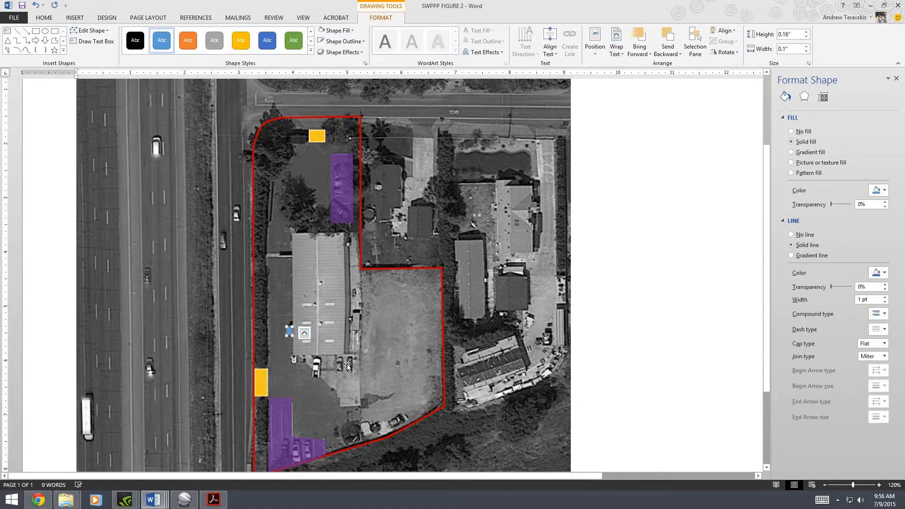
pyautogui.click(300, 380)
# - Draw a rectangle about 1.44" high and 1.05" wide over the northern part of the main building's roof
pyautogui.scroll(-2, 299, 380)
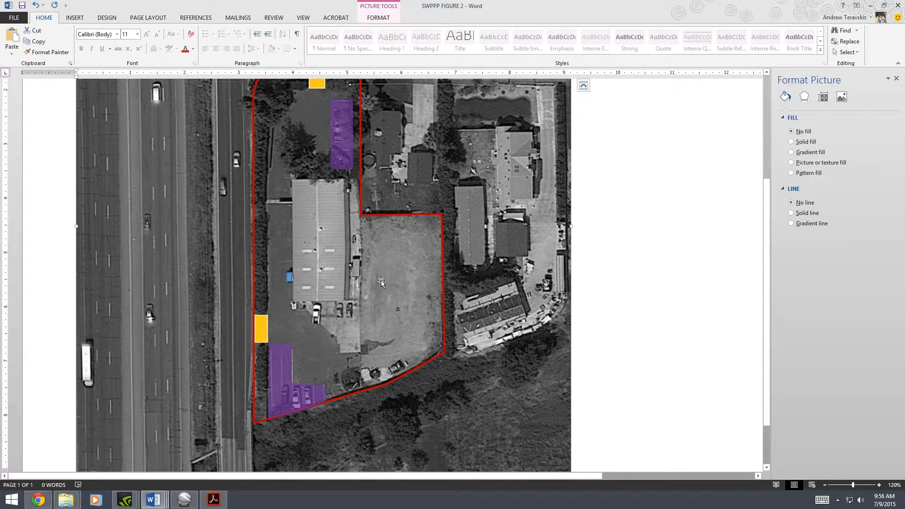
pyautogui.scroll(-1, 381, 280)
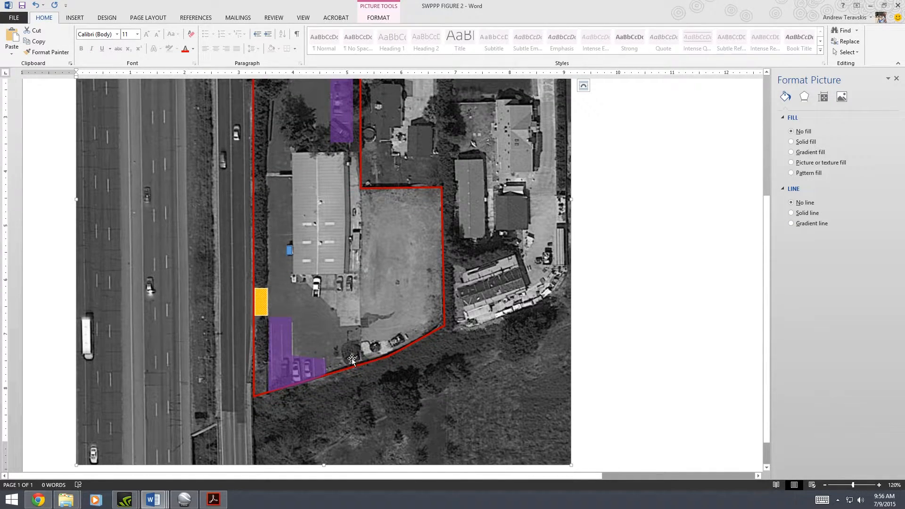
pyautogui.scroll(3, 352, 358)
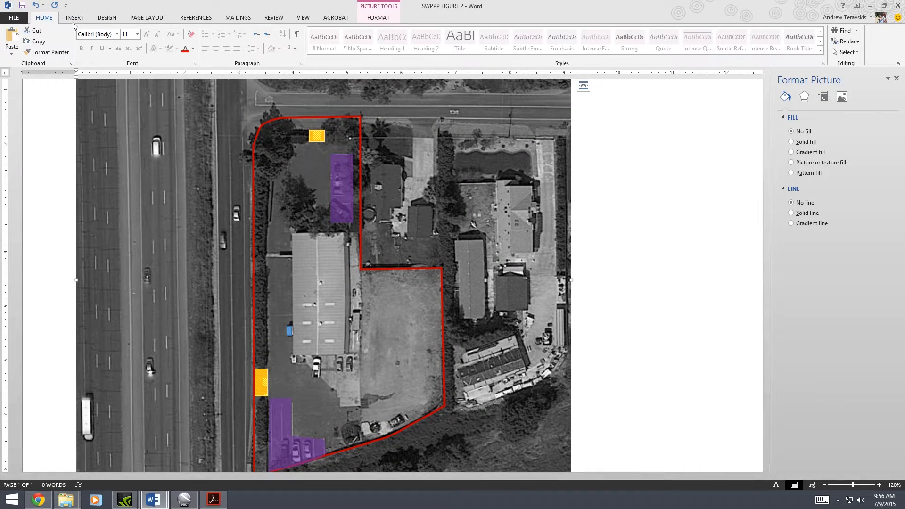
pyautogui.click(73, 20)
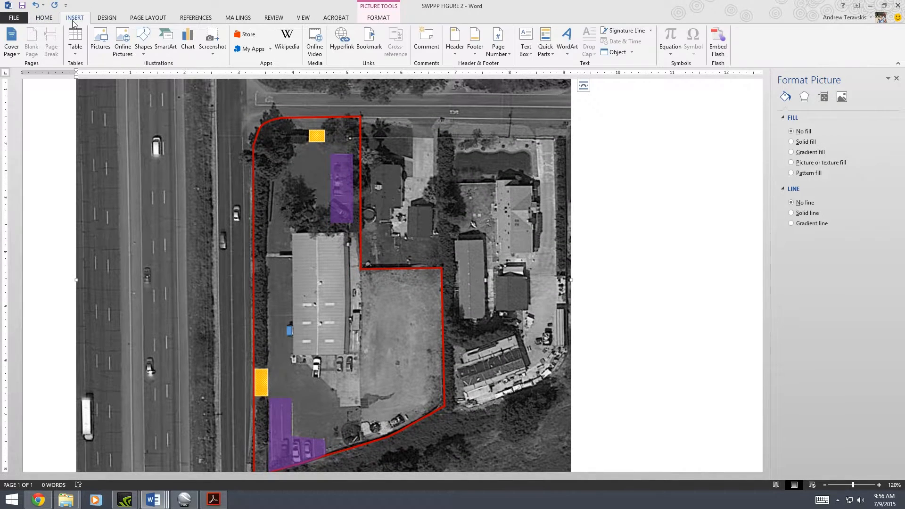
pyautogui.click(144, 42)
pyautogui.click(165, 75)
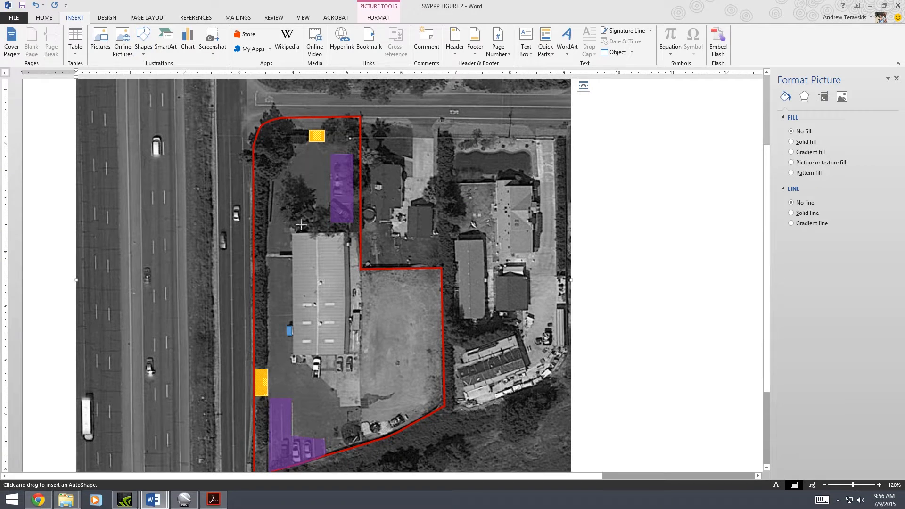
pyautogui.moveTo(291, 235)
pyautogui.mouseDown()
pyautogui.moveTo(332, 264)
pyautogui.moveTo(353, 302)
pyautogui.moveTo(349, 312)
pyautogui.mouseUp()
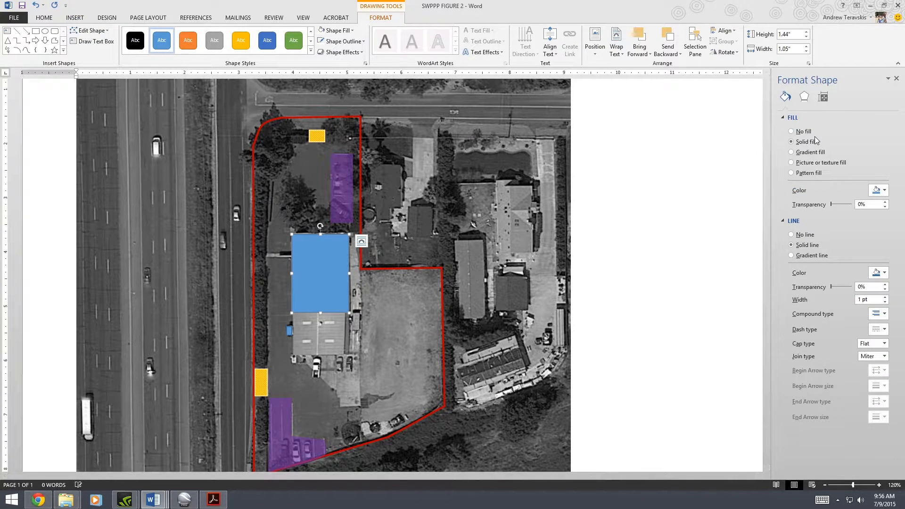
# - Give the rectangle over the northern roof a lighter gold fill at 48% transparency and an orange outline
pyautogui.click(876, 190)
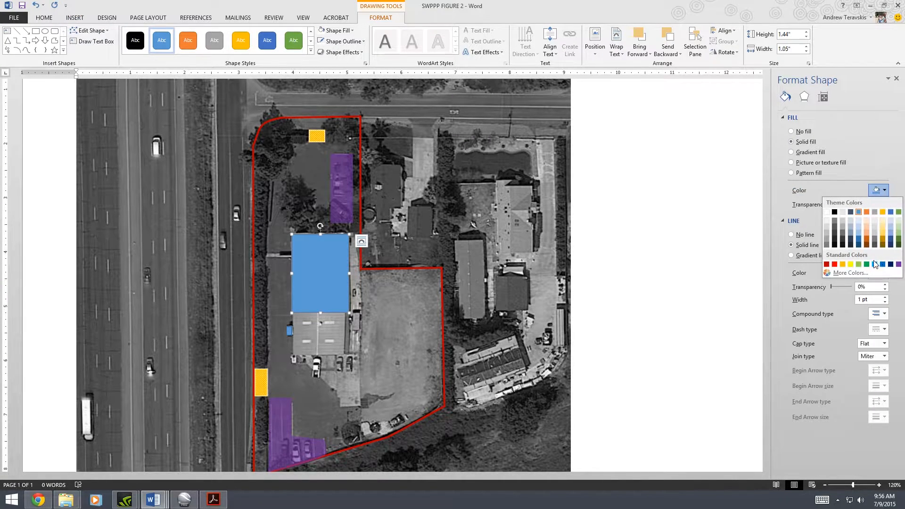
pyautogui.click(843, 265)
pyautogui.click(877, 189)
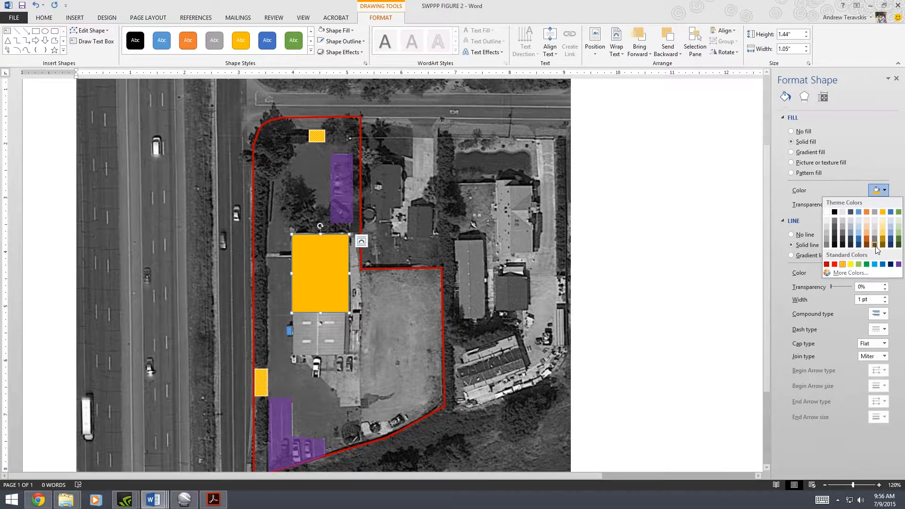
pyautogui.click(881, 231)
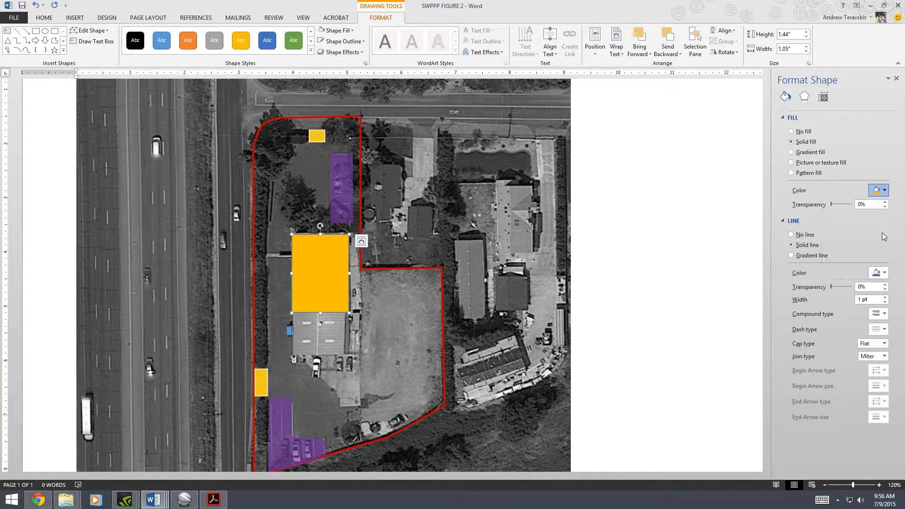
pyautogui.click(883, 272)
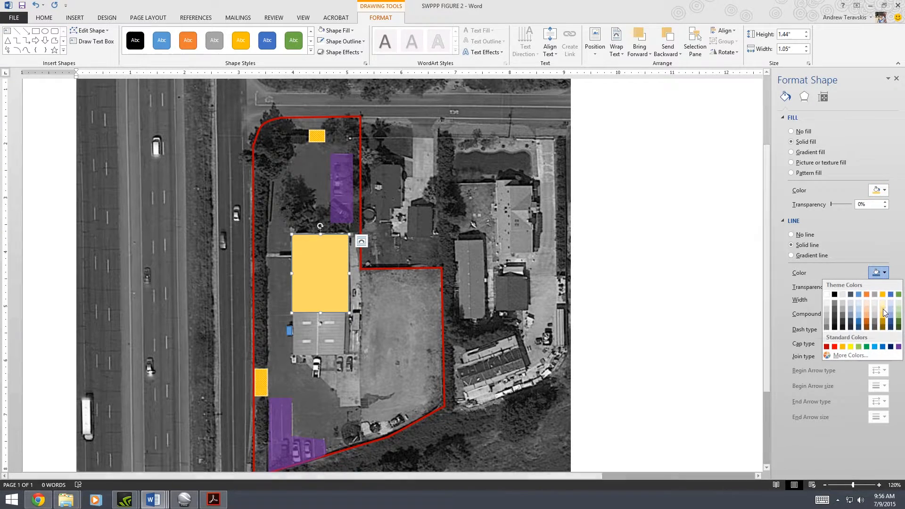
pyautogui.click(843, 347)
pyautogui.moveTo(834, 207); pyautogui.dragTo(843, 204)
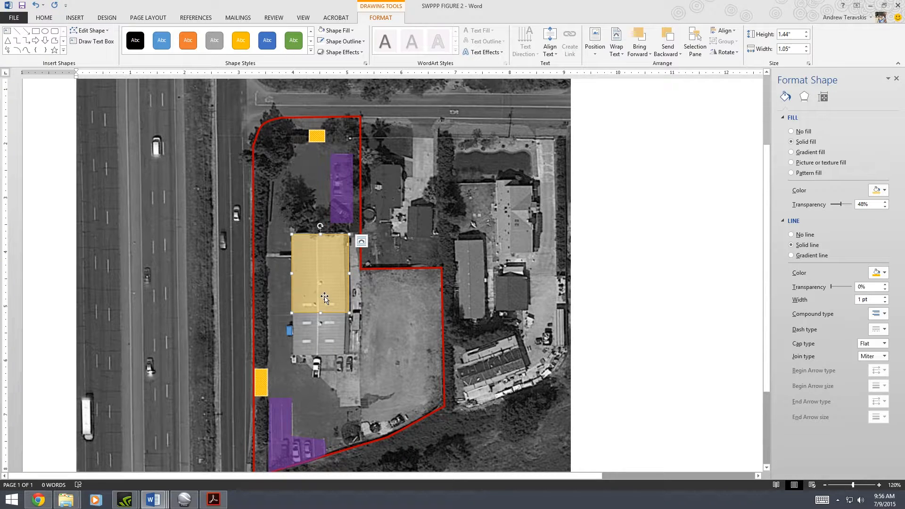
# - Copy the gold rectangle onto the southern part of the main building's roof and shorten the copy to about 0.75" high
pyautogui.moveTo(322, 293); pyautogui.dragTo(323, 392)
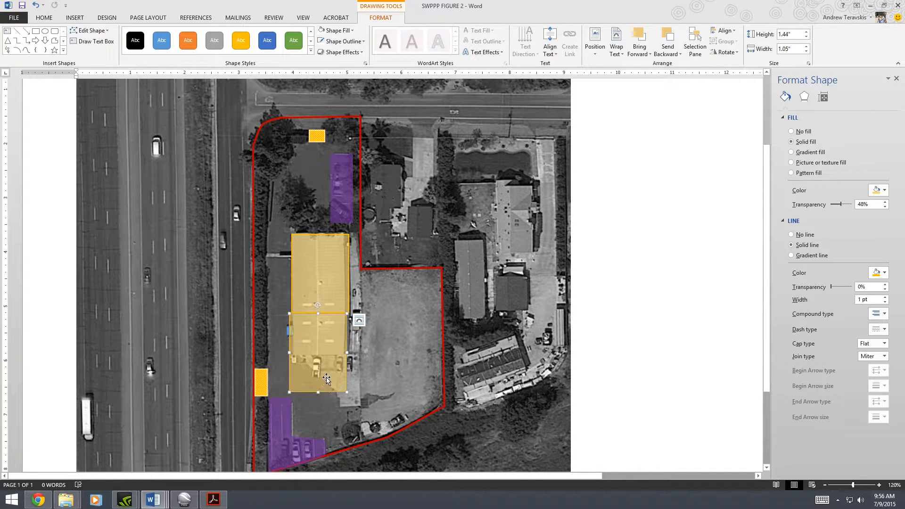
pyautogui.hotkey('ctrl', 'z')
pyautogui.hotkey('ctrl', 'z')
pyautogui.moveTo(322, 375); pyautogui.dragTo(329, 353)
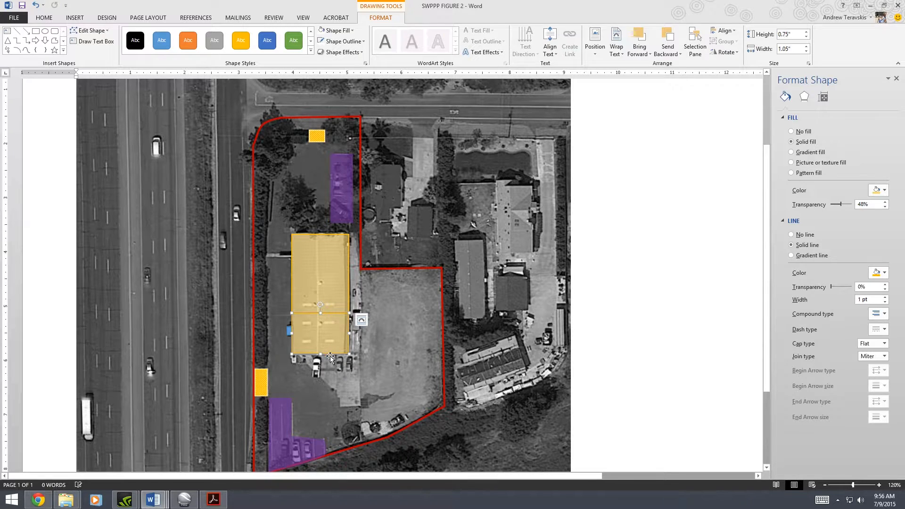
pyautogui.click(347, 383)
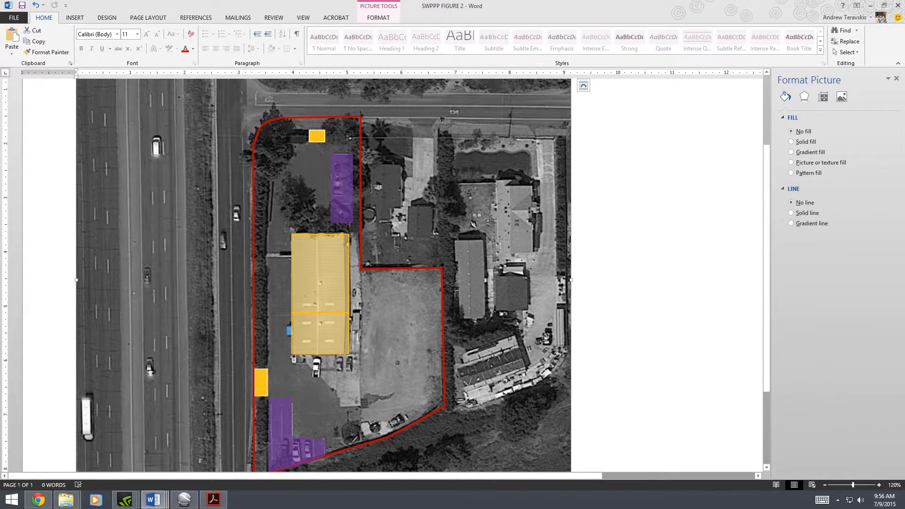
# - Draw a text box about 0.68" high and 0.84" wide on the northern gold rectangle, with no fill and no line
pyautogui.click(74, 18)
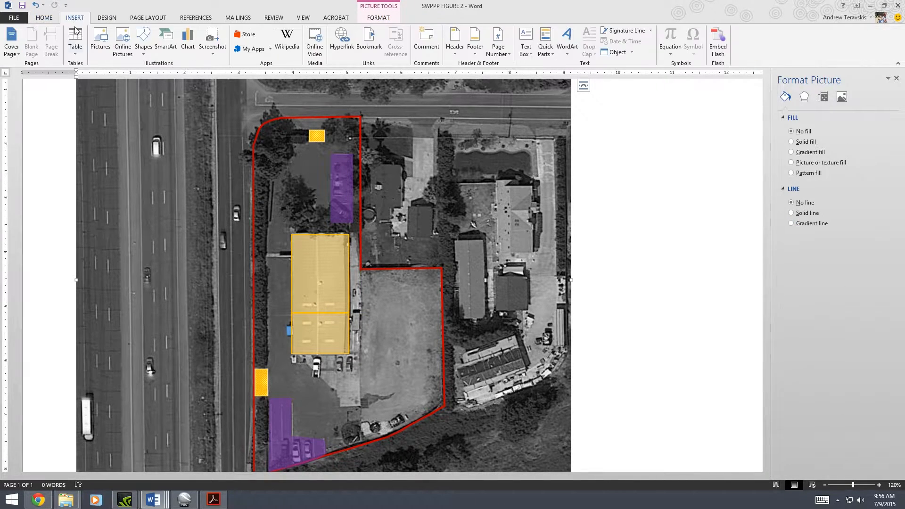
pyautogui.click(143, 41)
pyautogui.click(141, 74)
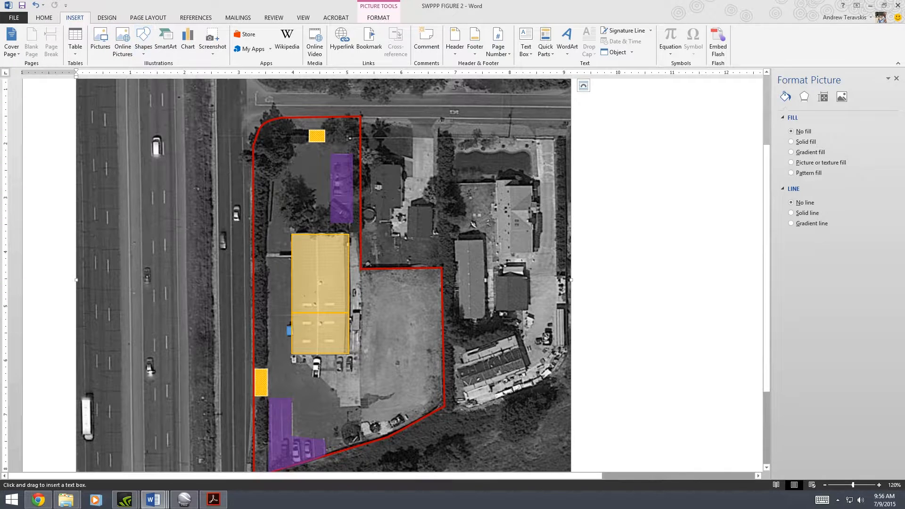
pyautogui.moveTo(295, 250); pyautogui.dragTo(341, 287)
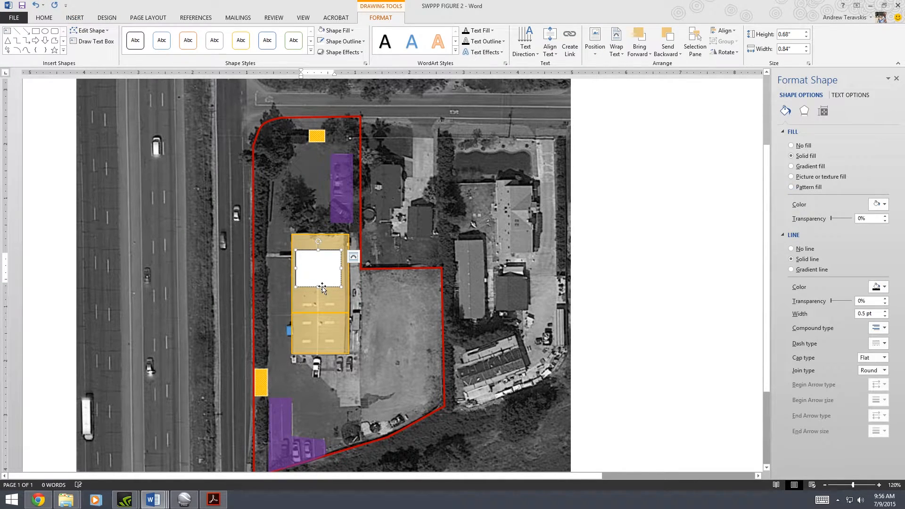
pyautogui.click(801, 249)
pyautogui.click(792, 146)
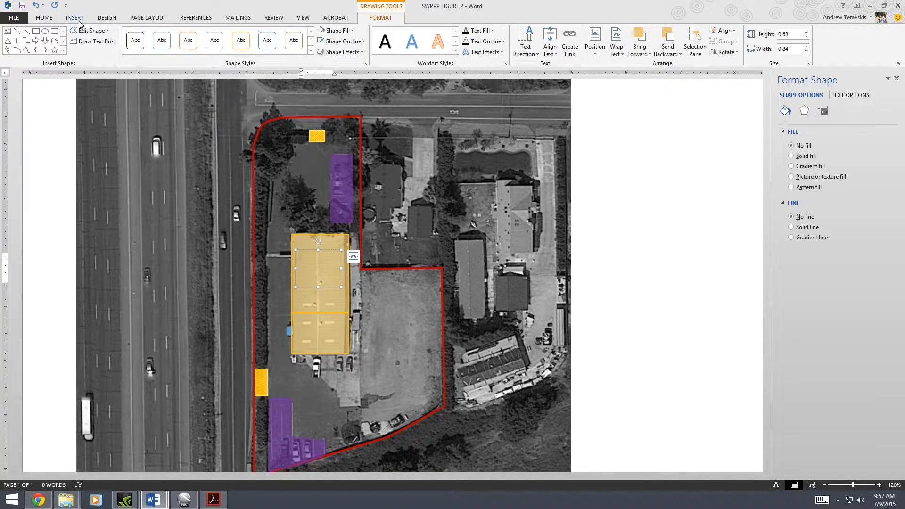
# - Set the text box font to Arial Narrow at 10 pt and enter the label Offices
pyautogui.rightClick(306, 258)
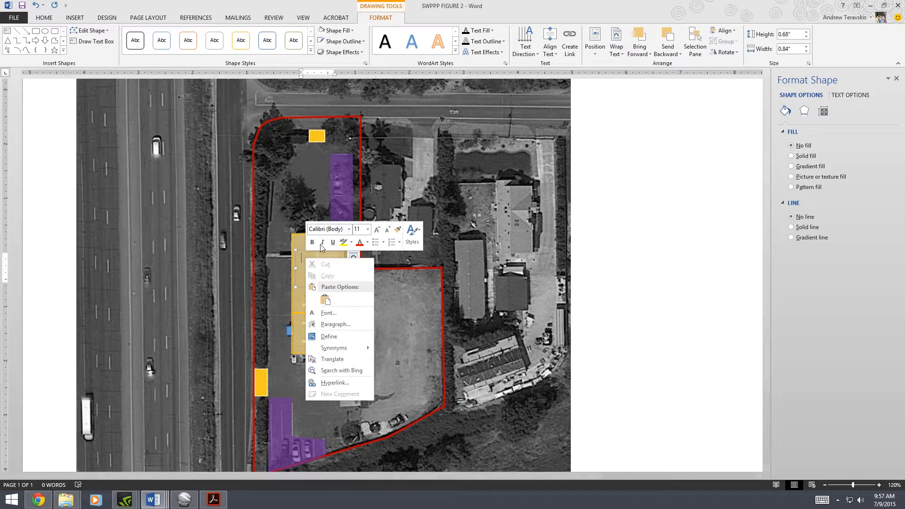
pyautogui.click(349, 229)
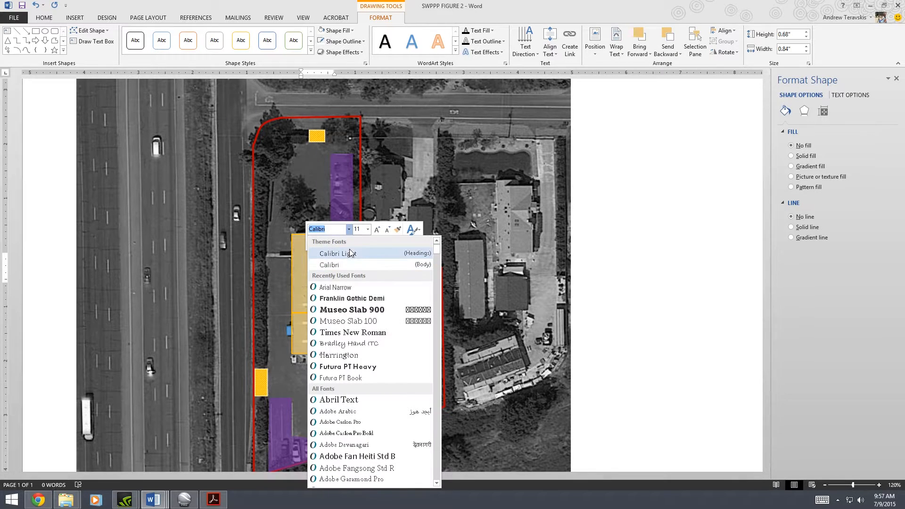
pyautogui.click(344, 288)
pyautogui.click(387, 230)
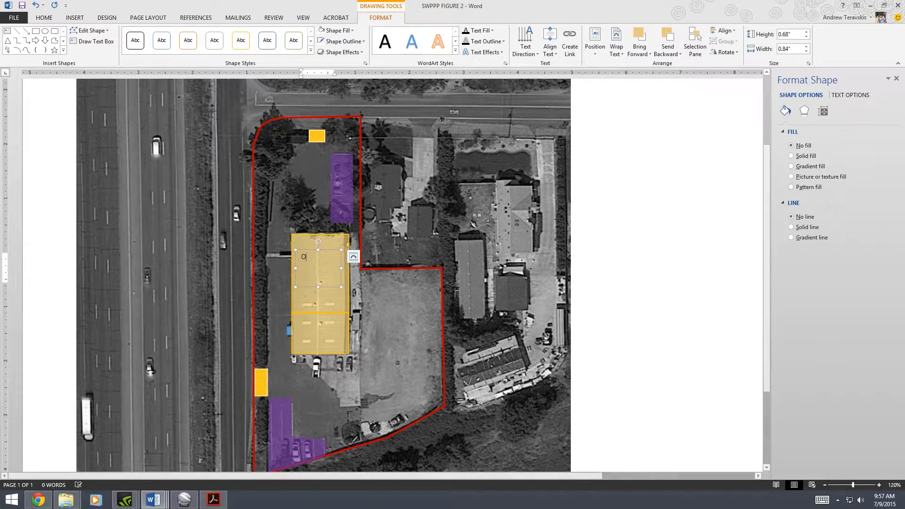
pyautogui.write('Office')
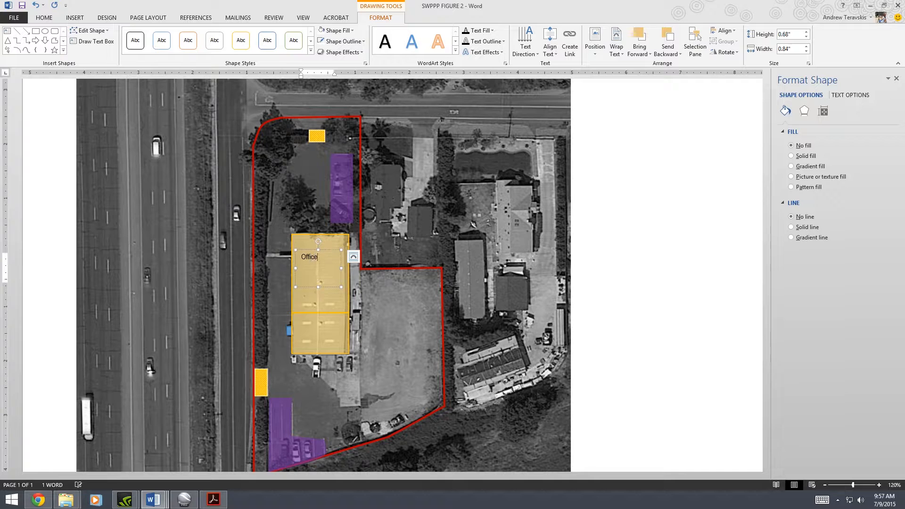
pyautogui.write('s')
# - Make the Offices label bold with a white text fill
pyautogui.hotkey('ctrl', 'a')
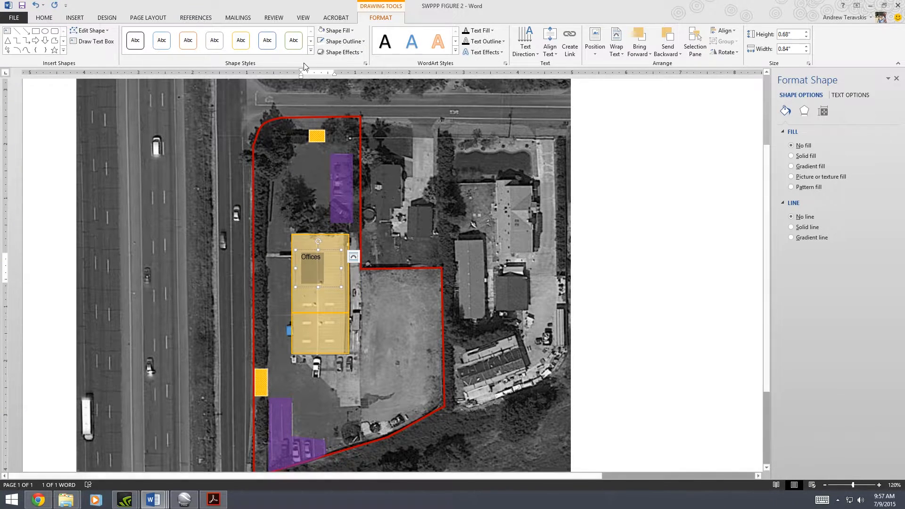
pyautogui.hotkey('ctrl', 'b')
pyautogui.click(336, 30)
pyautogui.click(366, 25)
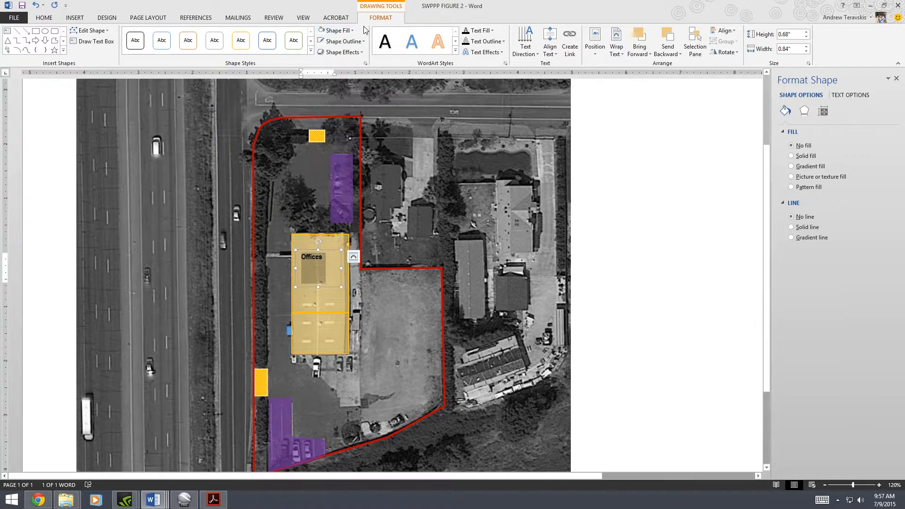
pyautogui.click(476, 34)
pyautogui.click(464, 62)
# - Enlarge the Offices label to 16 pt so that it still fits on one line
pyautogui.rightClick(307, 258)
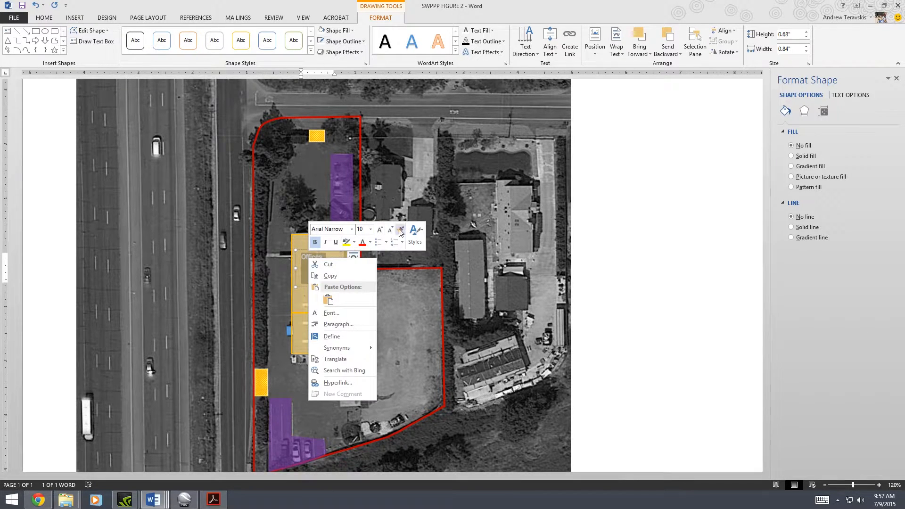
pyautogui.click(382, 231)
pyautogui.click(383, 231)
pyautogui.click(383, 231)
pyautogui.click(383, 232)
pyautogui.click(383, 231)
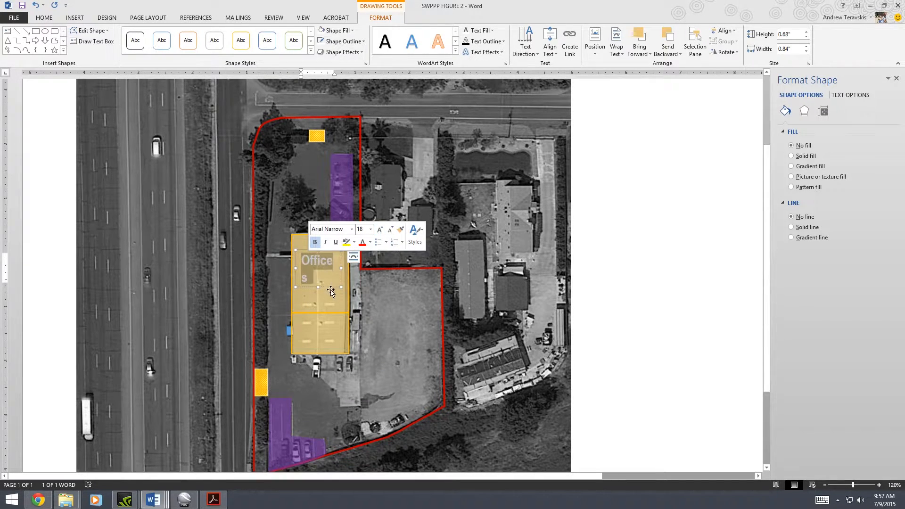
pyautogui.click(389, 232)
pyautogui.click(325, 255)
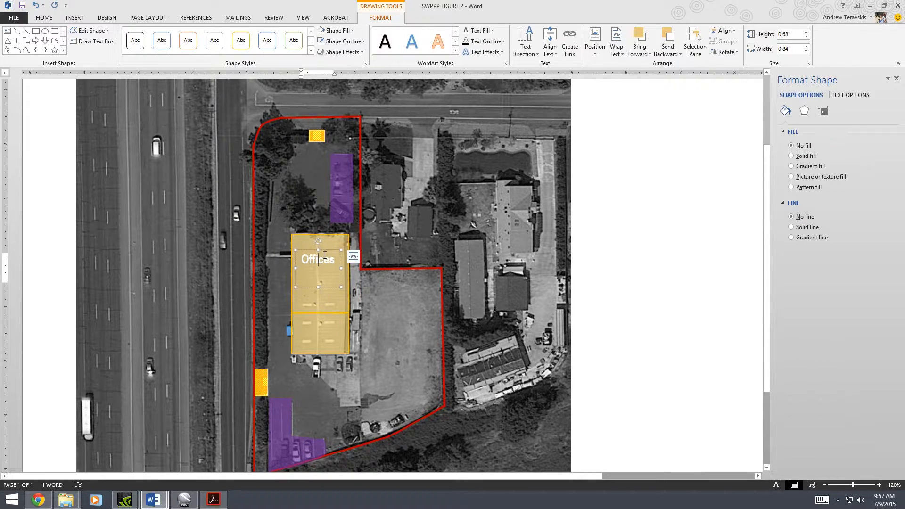
# - Place a copy of the Offices text box, about 0.46" high, on the southern gold rectangle and change its text to Warehouse
pyautogui.moveTo(317, 286); pyautogui.dragTo(321, 328)
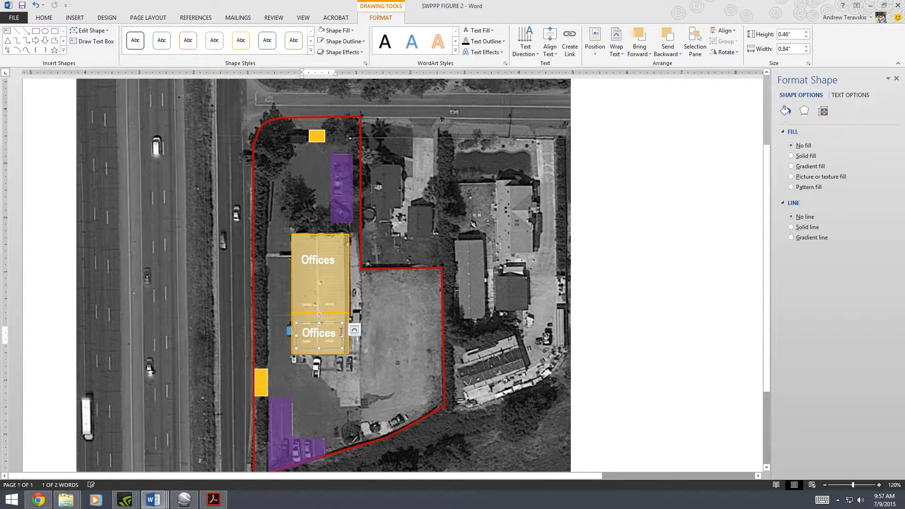
pyautogui.doubleClick(329, 333)
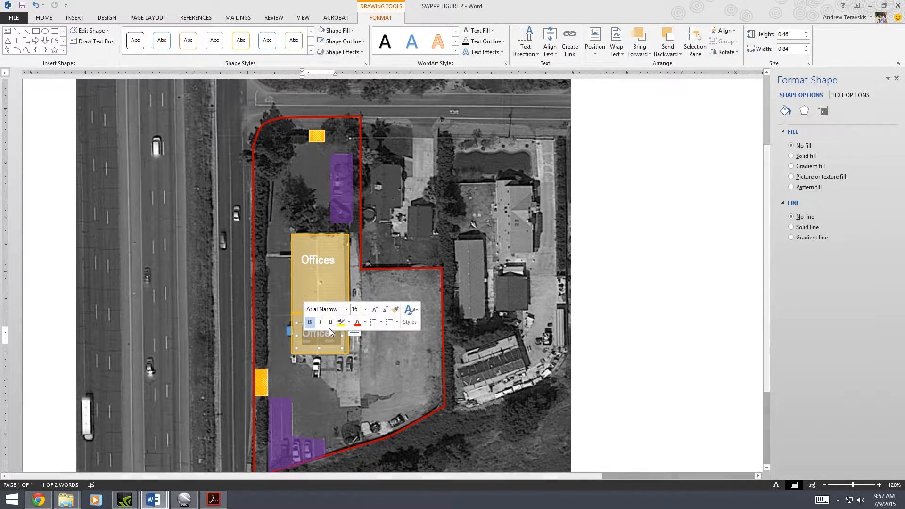
pyautogui.write('Wareh')
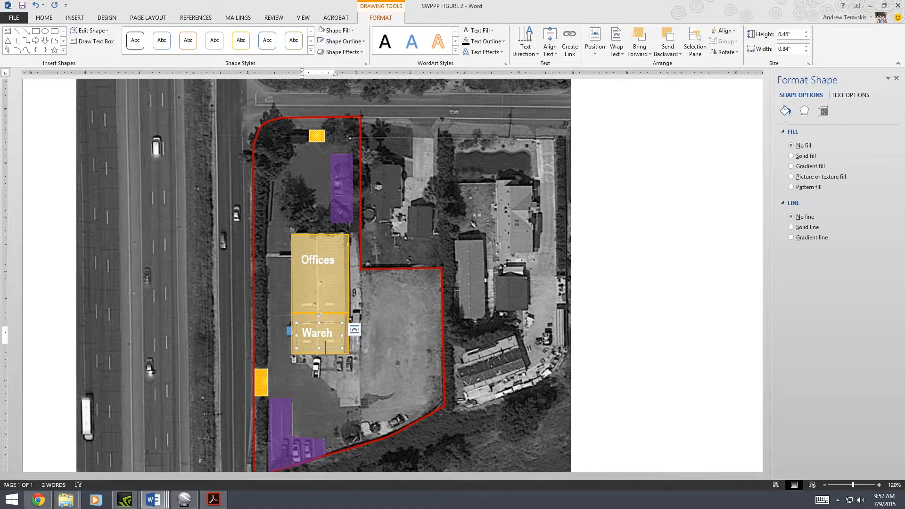
# - Reduce the Warehouse label to 10 pt and shift its text box slightly southeast on the southern rectangle
pyautogui.doubleClick(320, 332)
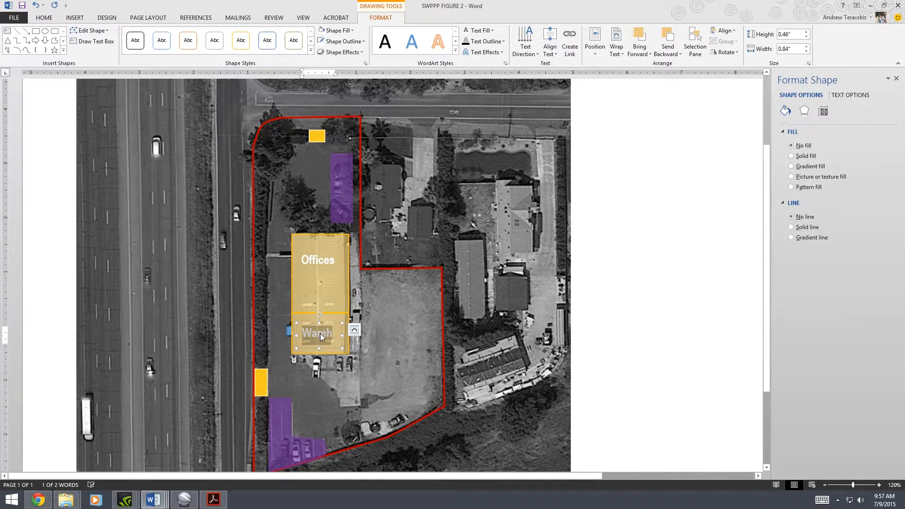
pyautogui.rightClick(320, 333)
pyautogui.click(402, 305)
pyautogui.click(402, 306)
pyautogui.click(402, 306)
pyautogui.click(402, 306)
pyautogui.click(362, 364)
pyautogui.click(324, 335)
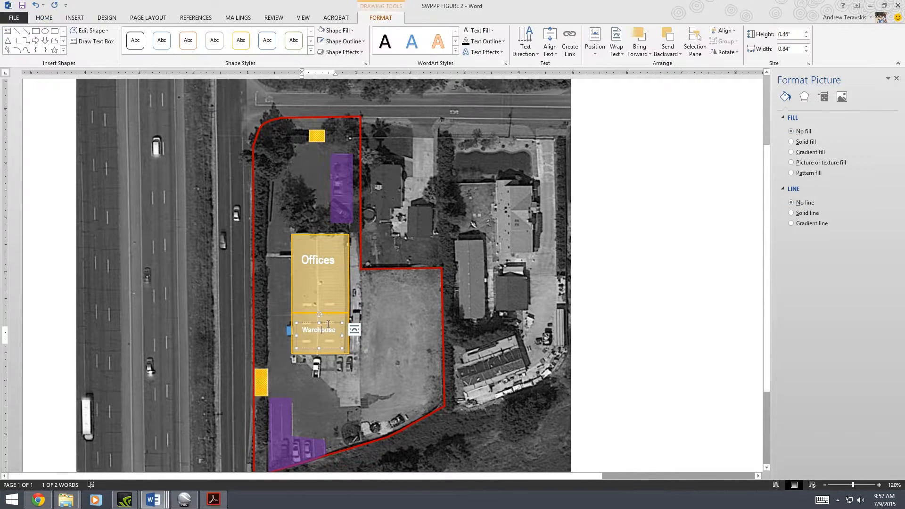
pyautogui.moveTo(327, 322); pyautogui.dragTo(330, 326)
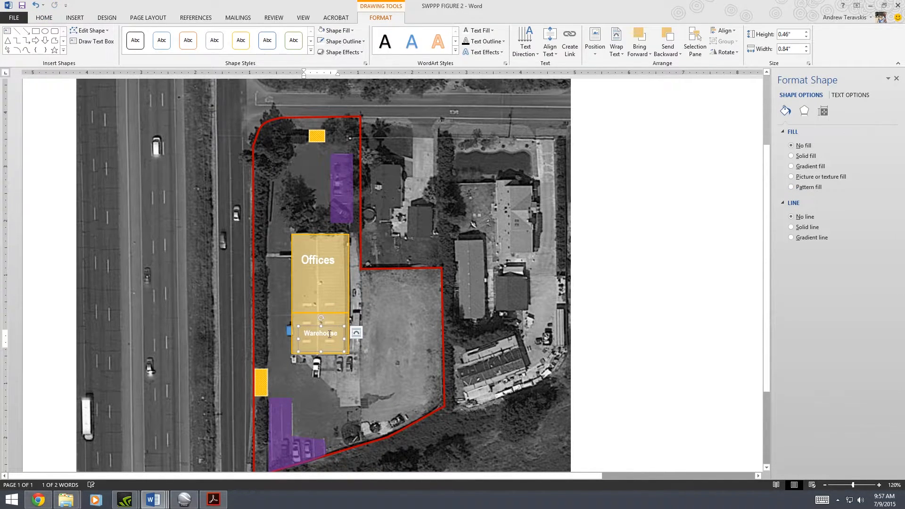
# - Outline the Warehouse text in black and enlarge its text box to about 0.66" by 1.15" with slightly larger text
pyautogui.click(464, 44)
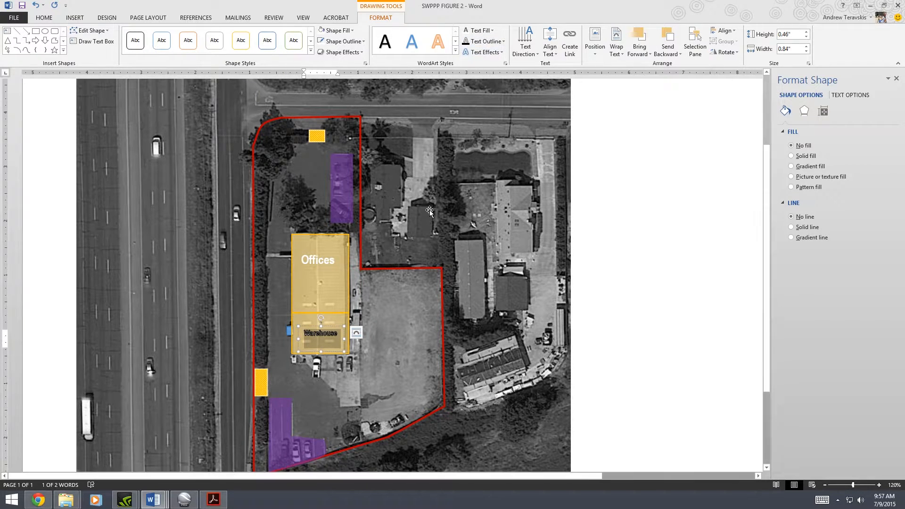
pyautogui.moveTo(297, 326); pyautogui.dragTo(290, 319)
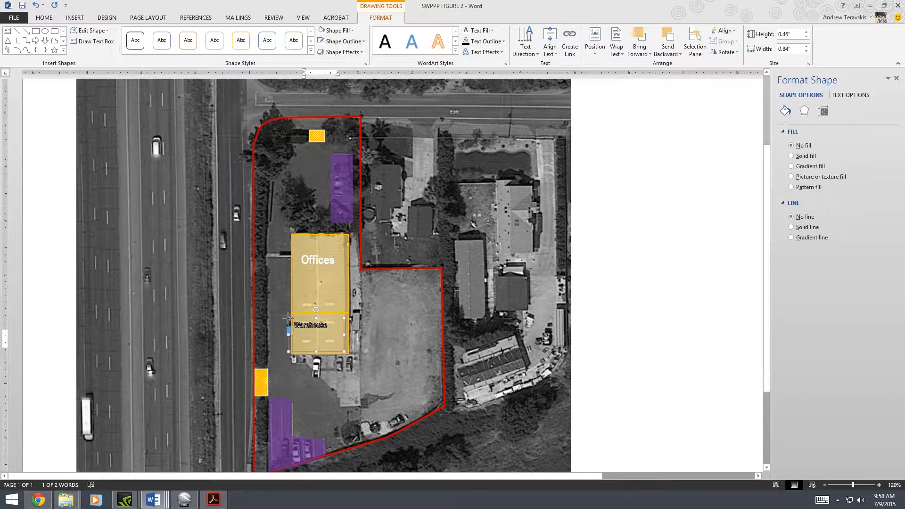
pyautogui.moveTo(343, 351); pyautogui.dragTo(352, 356)
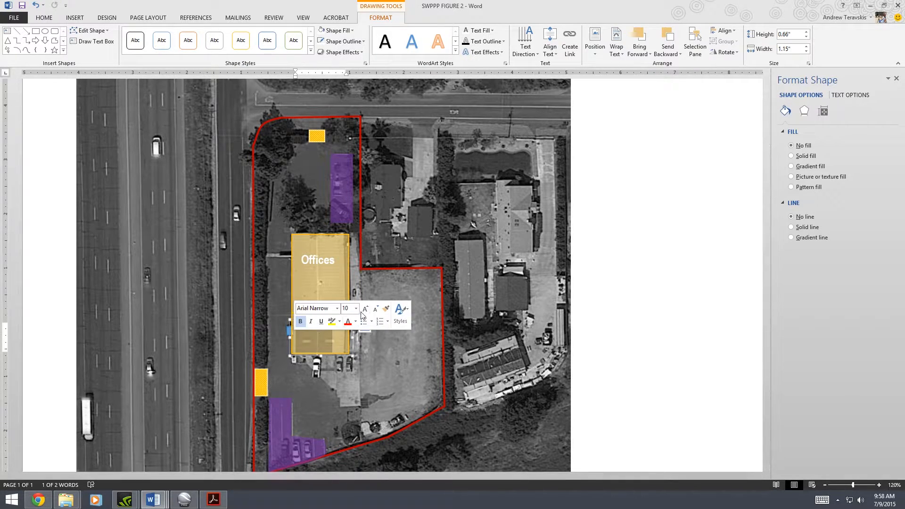
pyautogui.click(336, 331)
pyautogui.click(336, 331)
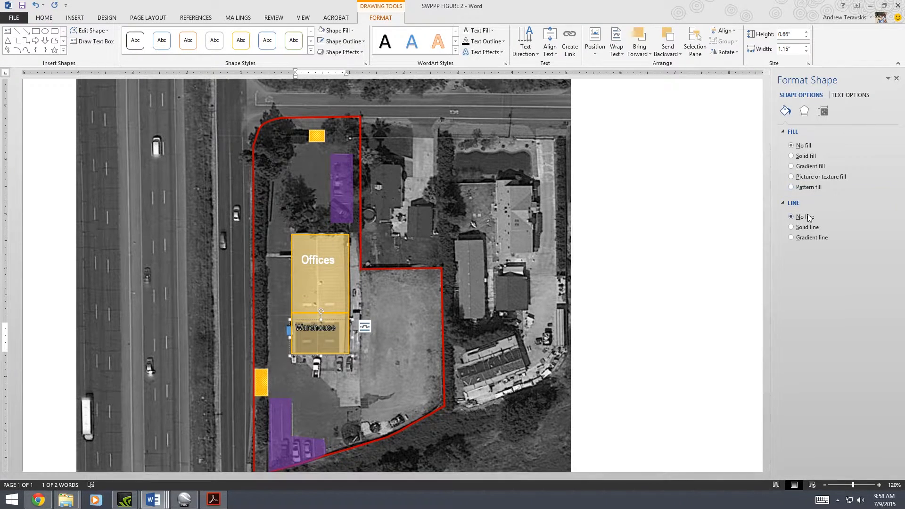
# - Set the Warehouse label's text outline width to 0.01 pt
pyautogui.click(845, 94)
pyautogui.click(885, 295)
pyautogui.click(885, 296)
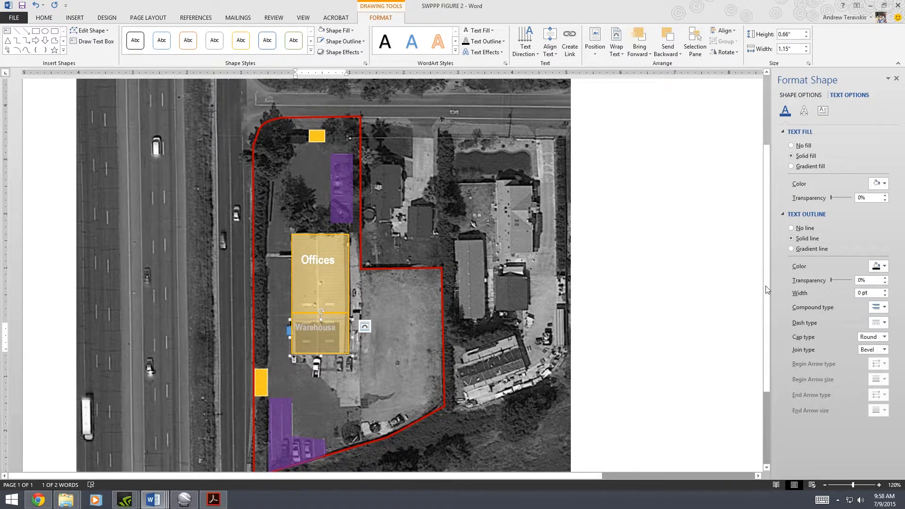
pyautogui.click(865, 292)
pyautogui.write('.01')
pyautogui.press('Return')
# - Add a solid black text outline 0.01 pt wide to the Offices label
pyautogui.moveTo(337, 263); pyautogui.dragTo(302, 265)
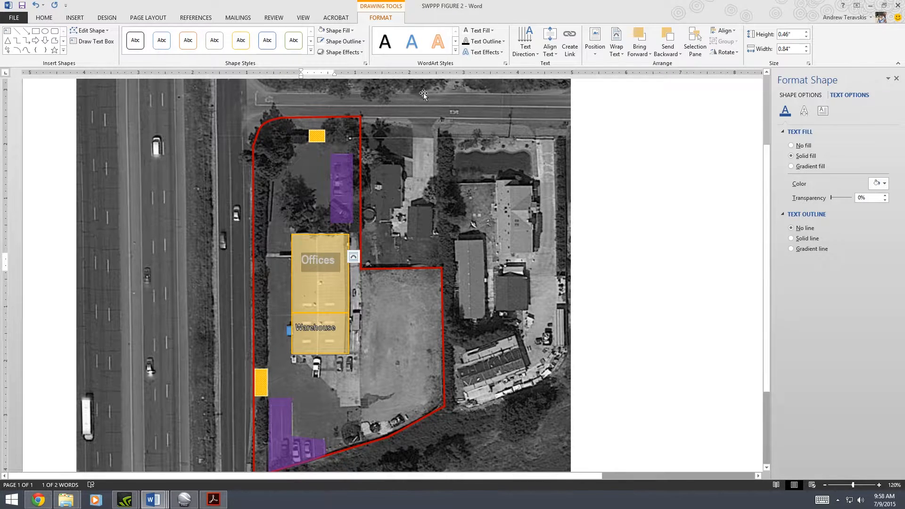
pyautogui.click(792, 238)
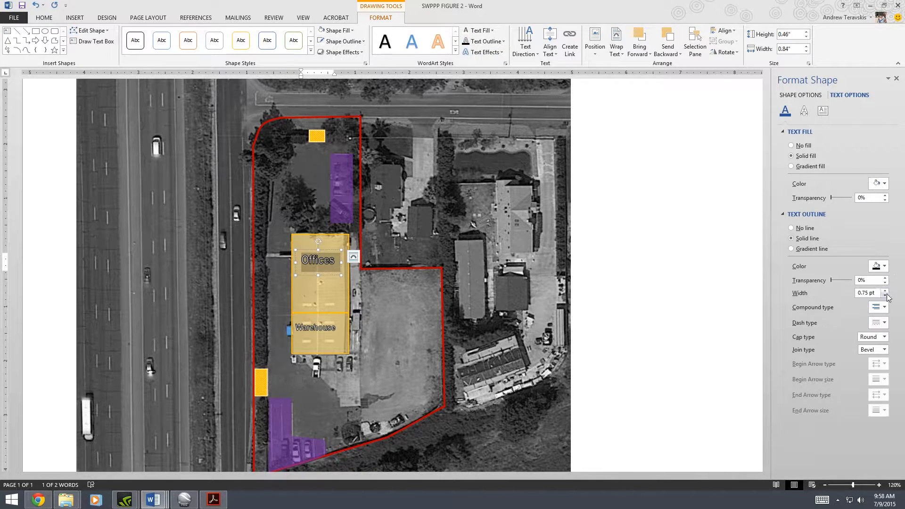
pyautogui.click(870, 292)
pyautogui.press('BackSpace')
pyautogui.press('BackSpace')
pyautogui.write('01')
pyautogui.click(325, 308)
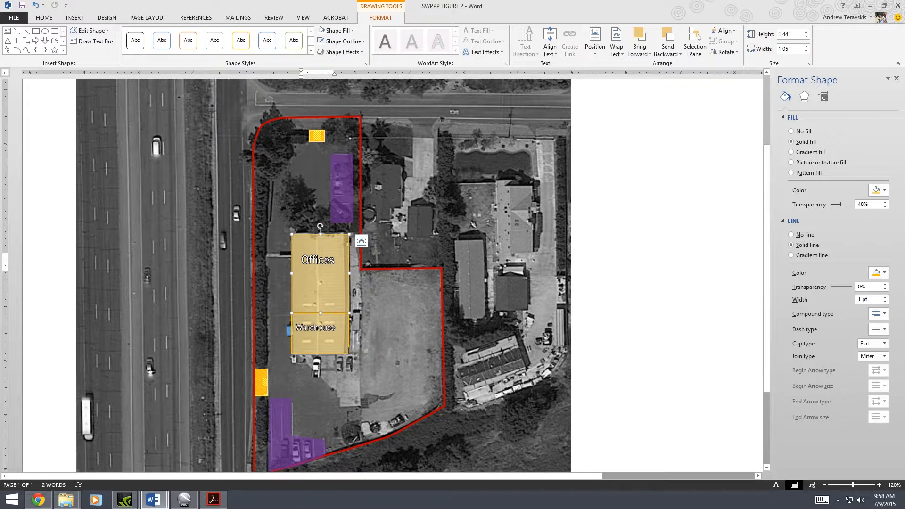
# - Narrow the Warehouse label's text box to about 1.03" and centre it on the southern building rectangle
pyautogui.click(317, 335)
pyautogui.moveTo(327, 320); pyautogui.dragTo(348, 337)
pyautogui.scroll(-1, 362, 352)
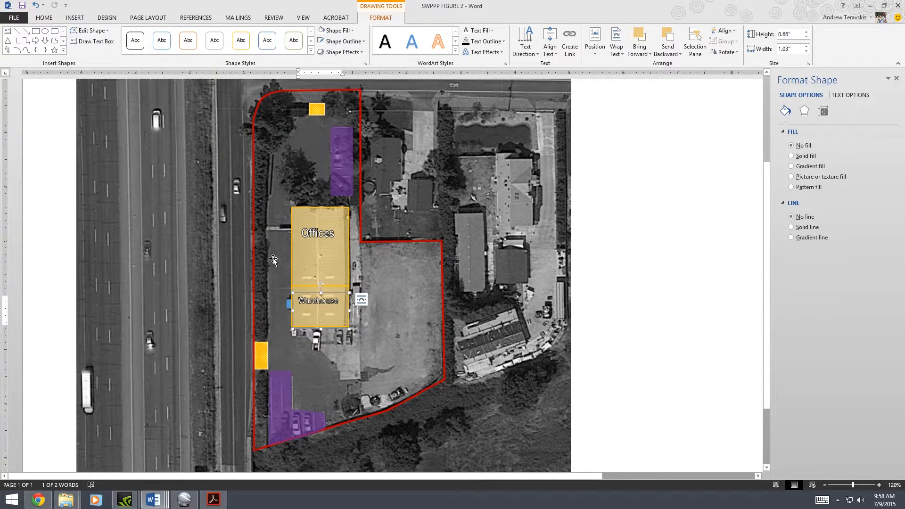
# - Draw a rectangle about 1.94" by 1.6" over the northern part of the property, between the north entrance and the Offices area
pyautogui.scroll(1, 245, 268)
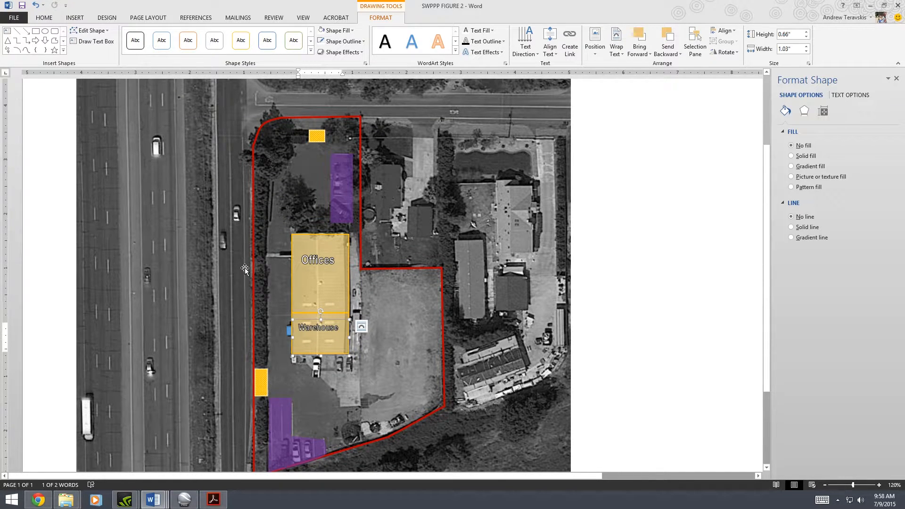
pyautogui.scroll(1, 271, 261)
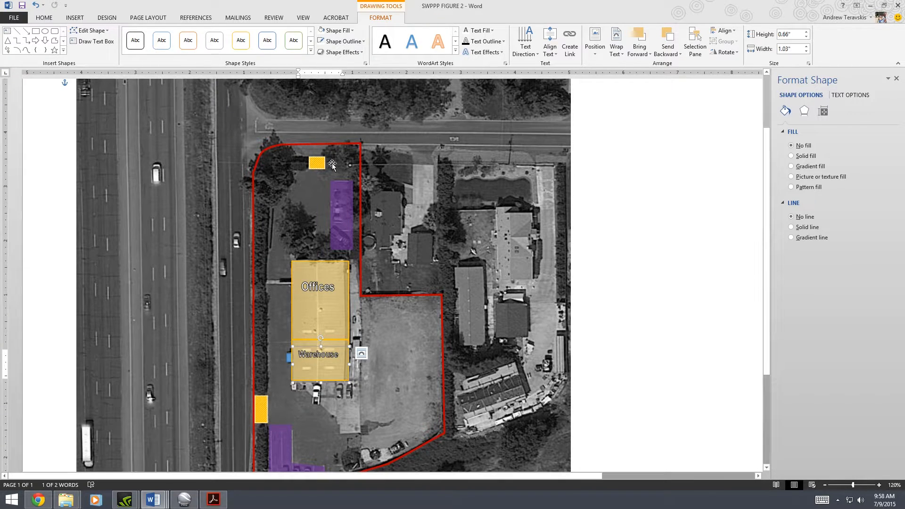
pyautogui.click(74, 17)
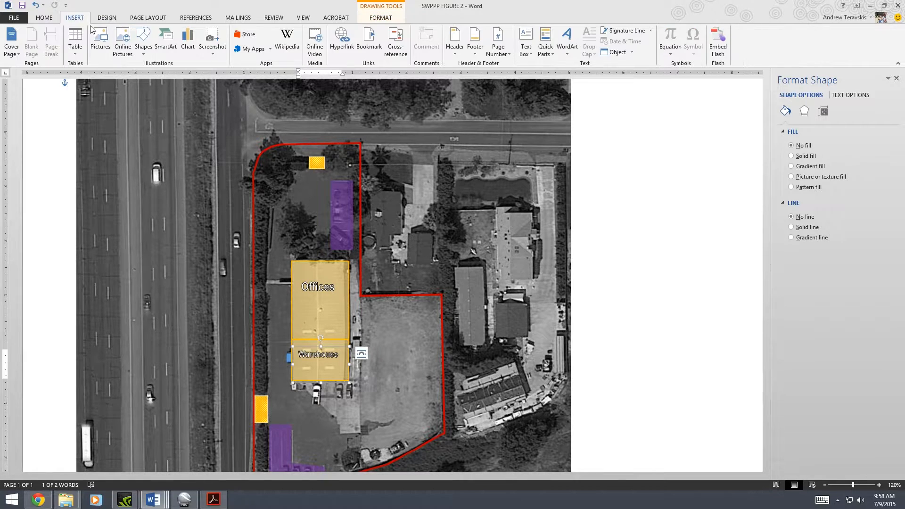
pyautogui.click(143, 41)
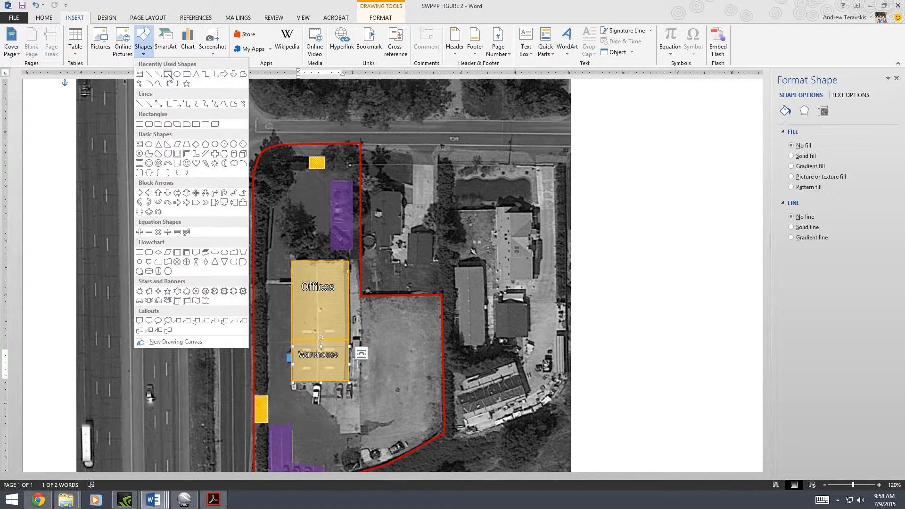
pyautogui.click(168, 73)
pyautogui.moveTo(265, 172)
pyautogui.mouseDown()
pyautogui.moveTo(332, 232)
pyautogui.moveTo(353, 277)
pyautogui.mouseUp()
# - Reshape the blue rectangle by its points to cover the property's western section down to the south boundary, with 50% fill transparency
pyautogui.rightClick(314, 277)
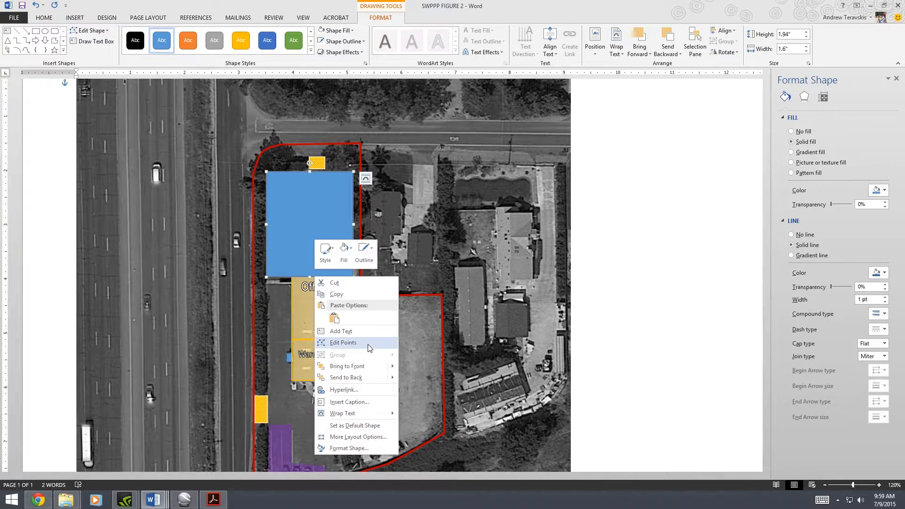
pyautogui.click(332, 343)
pyautogui.moveTo(266, 278); pyautogui.dragTo(268, 474)
pyautogui.moveTo(268, 421); pyautogui.dragTo(266, 439)
pyautogui.moveTo(353, 215); pyautogui.dragTo(362, 410)
pyautogui.moveTo(831, 205); pyautogui.dragTo(841, 204)
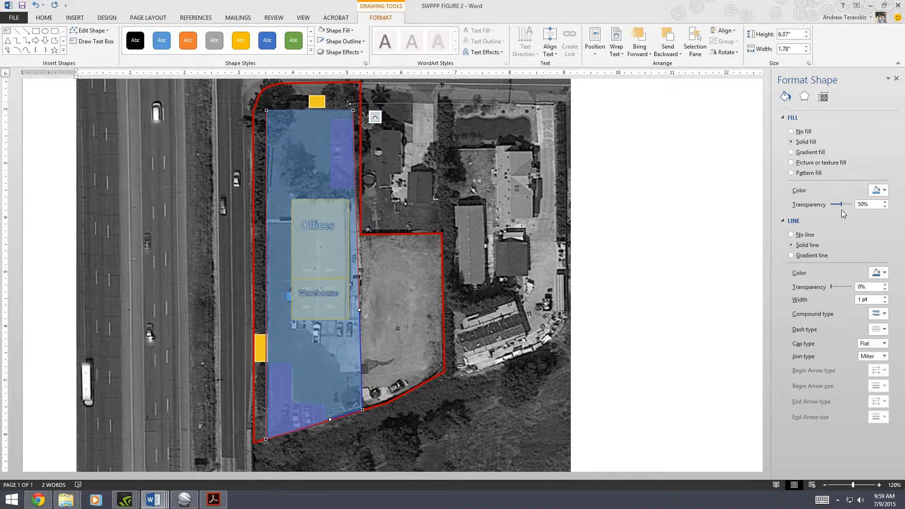
pyautogui.moveTo(353, 110); pyautogui.dragTo(359, 109)
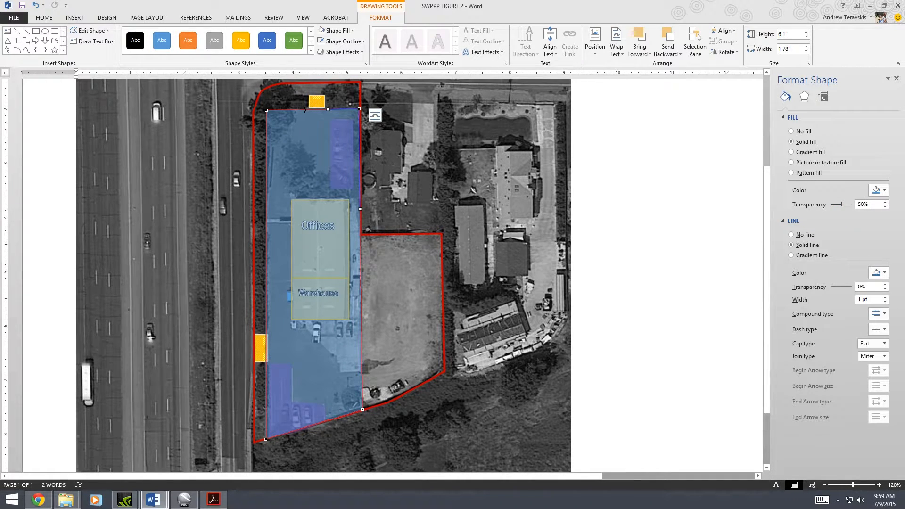
# - Layer the blue area beneath the building, parking and label shapes by sending it and then the aerial image to the back
pyautogui.rightClick(291, 120)
pyautogui.click(349, 221)
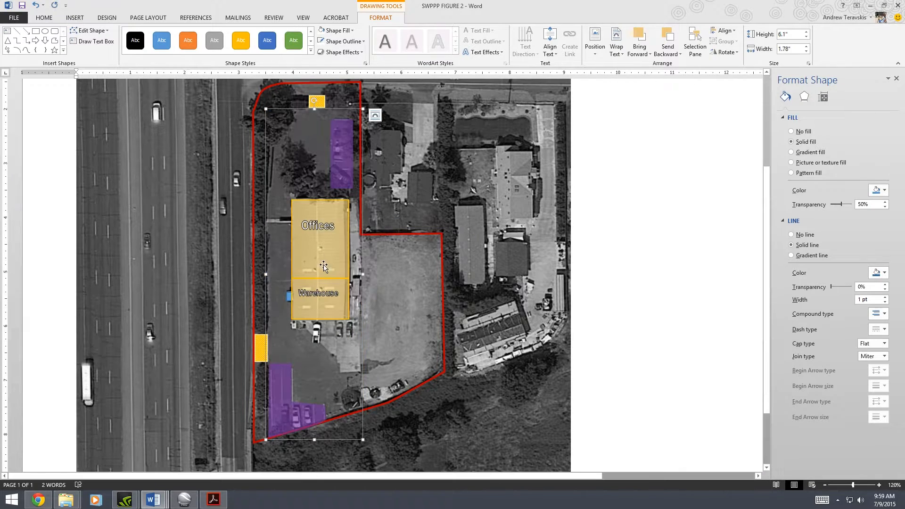
pyautogui.rightClick(196, 136)
pyautogui.click(237, 251)
pyautogui.scroll(1, 270, 140)
pyautogui.scroll(-1, 270, 140)
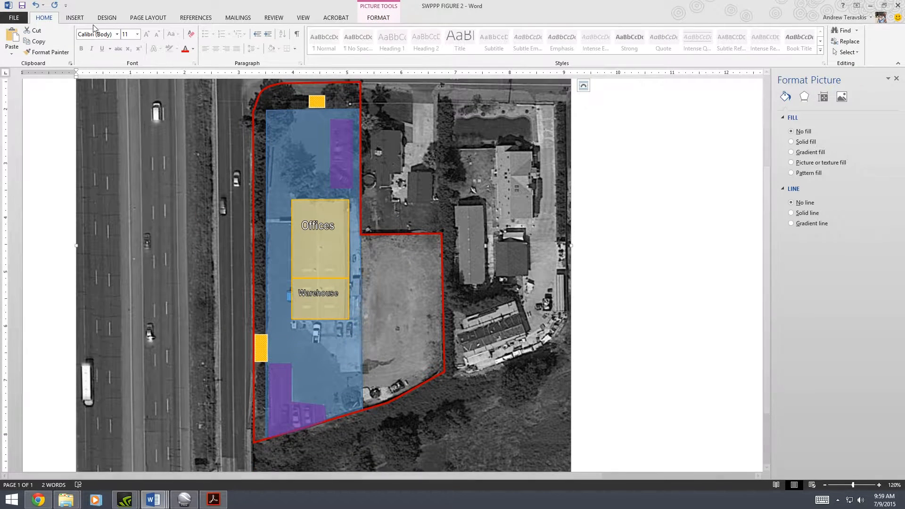
# - Draw a narrow rectangle along the western boundary, from the west entrance up to the north end of the blue area
pyautogui.click(75, 18)
pyautogui.click(143, 40)
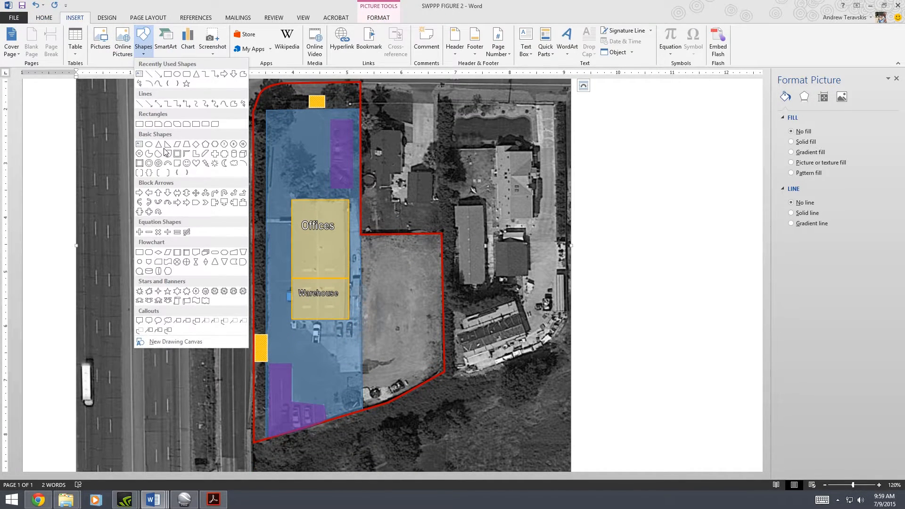
pyautogui.click(177, 74)
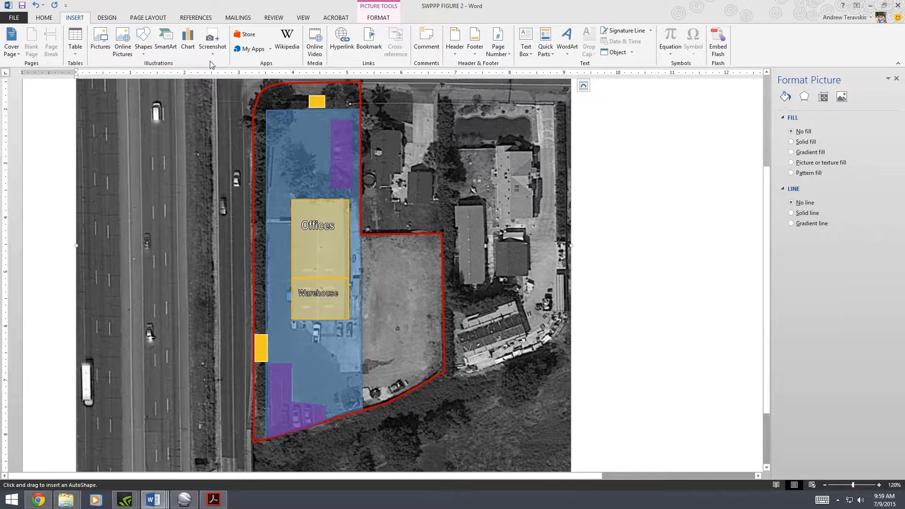
pyautogui.click(142, 42)
pyautogui.click(165, 76)
pyautogui.moveTo(264, 327); pyautogui.dragTo(253, 113)
# - Give the western strip a dark green fill and outline, with the fill at 24% transparency
pyautogui.click(878, 191)
pyautogui.click(898, 245)
pyautogui.click(878, 273)
pyautogui.click(898, 321)
pyautogui.click(879, 190)
pyautogui.click(899, 239)
pyautogui.click(878, 273)
pyautogui.click(899, 328)
pyautogui.moveTo(831, 204); pyautogui.dragTo(837, 204)
# - Reshape the green strip by its points so it wraps around the northwest corner of the property to the north entrance
pyautogui.rightClick(262, 111)
pyautogui.click(288, 178)
pyautogui.click(261, 114)
pyautogui.rightClick(262, 111)
pyautogui.click(288, 178)
pyautogui.moveTo(258, 113); pyautogui.dragTo(306, 239)
pyautogui.moveTo(293, 230); pyautogui.dragTo(262, 231)
pyautogui.click(266, 165)
pyautogui.scroll(-4, 266, 165)
pyautogui.rightClick(277, 147)
pyautogui.click(309, 256)
pyautogui.click(281, 130)
pyautogui.scroll(-1, 281, 130)
pyautogui.click(281, 130)
pyautogui.scroll(-1, 340, 241)
pyautogui.click(261, 141)
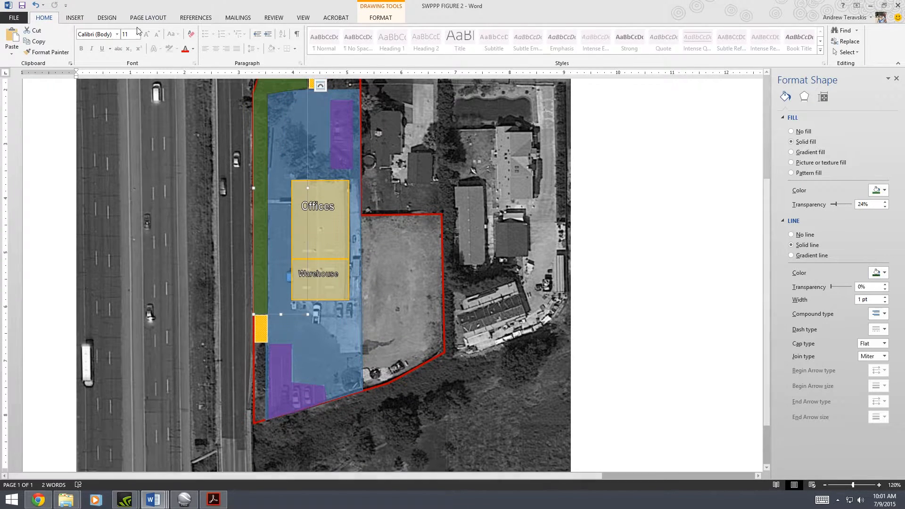
# - Draw a rectangle about 1.41" by 0.25" along the western boundary south of the west entrance and fill it green
pyautogui.click(74, 17)
pyautogui.click(143, 42)
pyautogui.click(141, 74)
pyautogui.moveTo(255, 342); pyautogui.dragTo(267, 419)
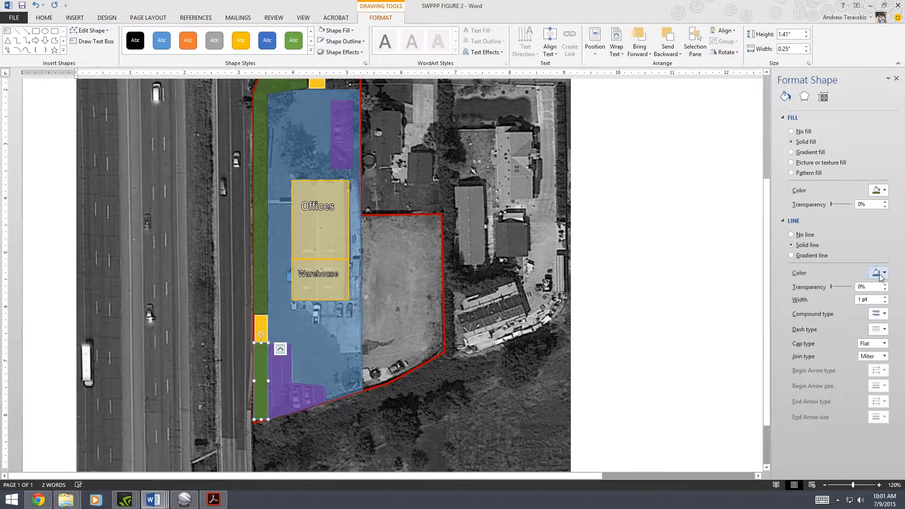
# - Set the southern green strip's fill to 42% transparency and pull its southwest point down to the property corner
pyautogui.moveTo(831, 204); pyautogui.dragTo(840, 205)
pyautogui.rightClick(258, 415)
pyautogui.click(284, 309)
pyautogui.moveTo(254, 419); pyautogui.dragTo(254, 424)
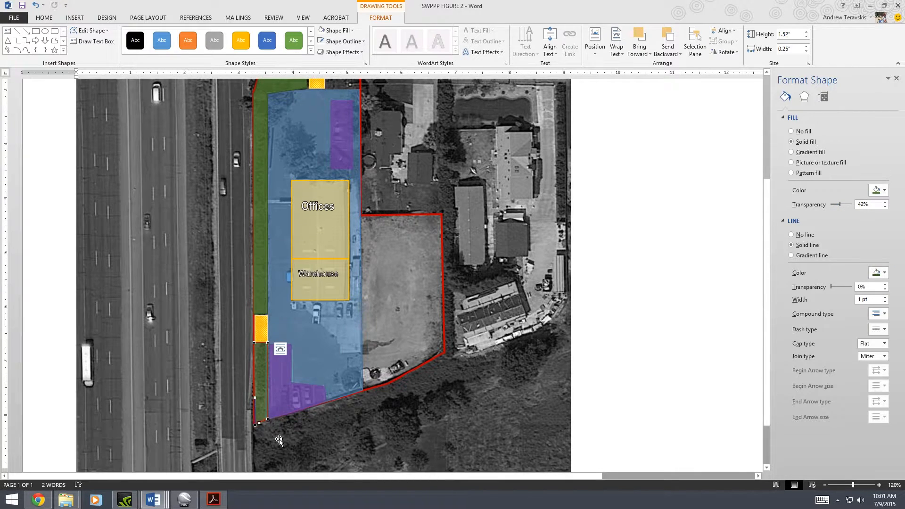
pyautogui.click(278, 439)
pyautogui.scroll(1, 283, 445)
pyautogui.scroll(1, 282, 446)
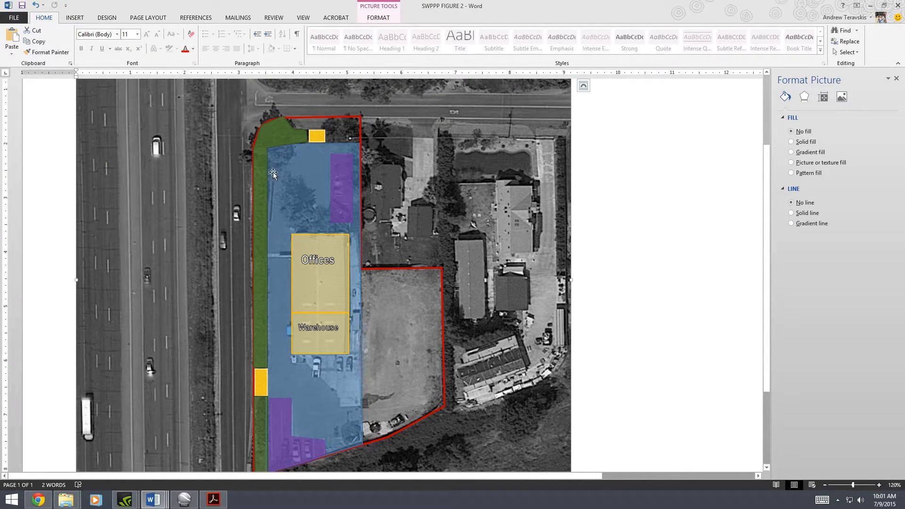
pyautogui.scroll(-3, 264, 334)
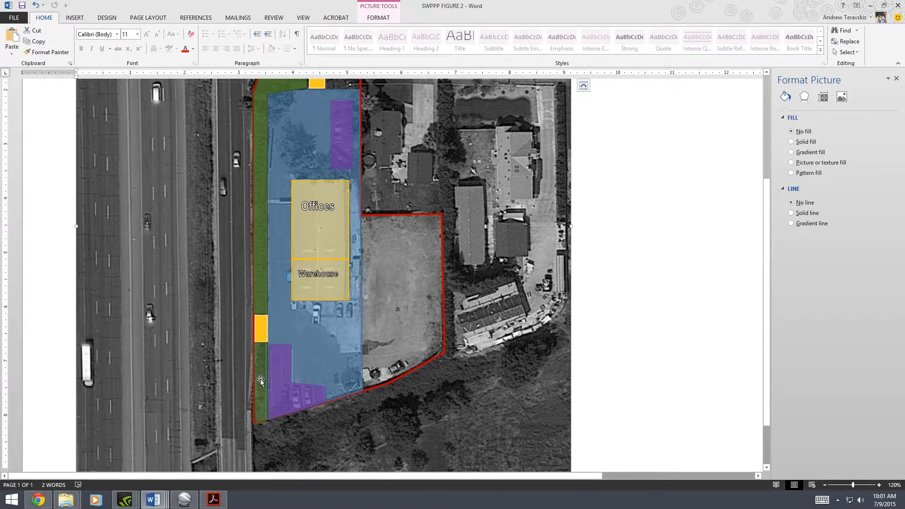
pyautogui.scroll(1, 276, 177)
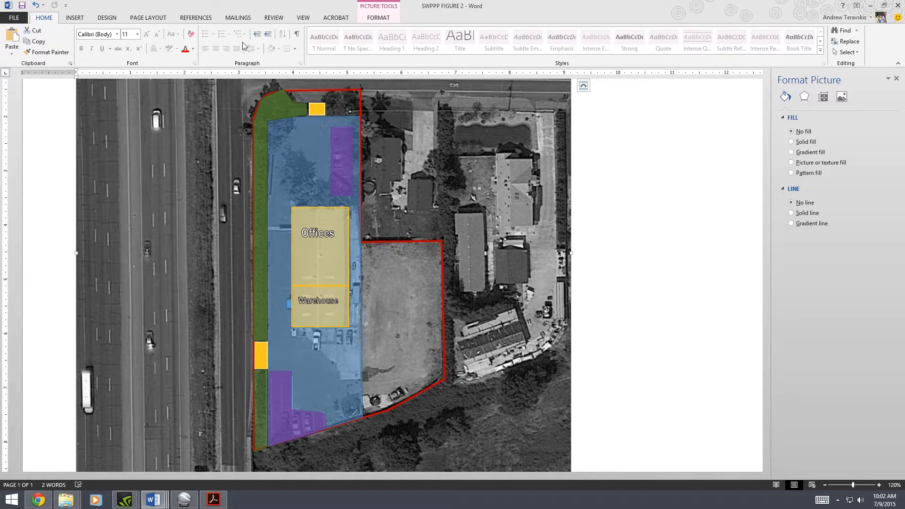
# - Draw a rectangle over the eastern open lot and edit its points to follow the red boundary along the south side
pyautogui.click(75, 17)
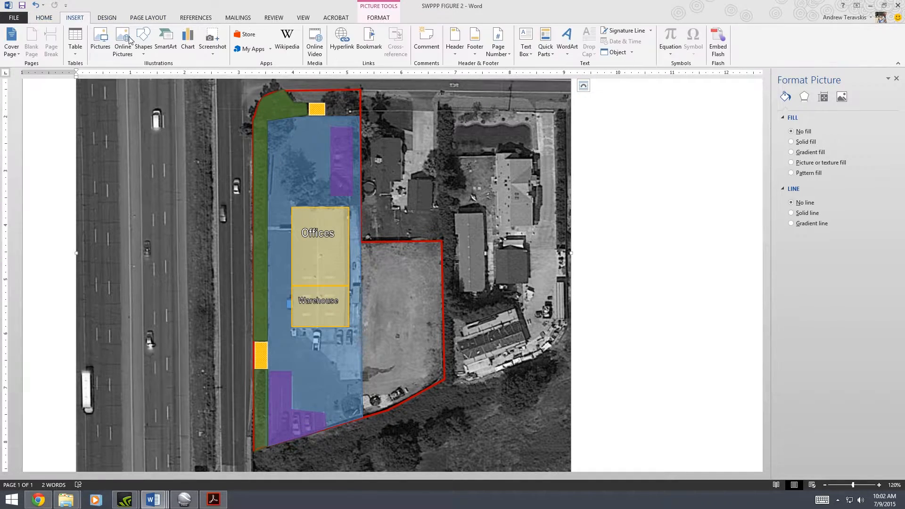
pyautogui.click(144, 40)
pyautogui.click(177, 76)
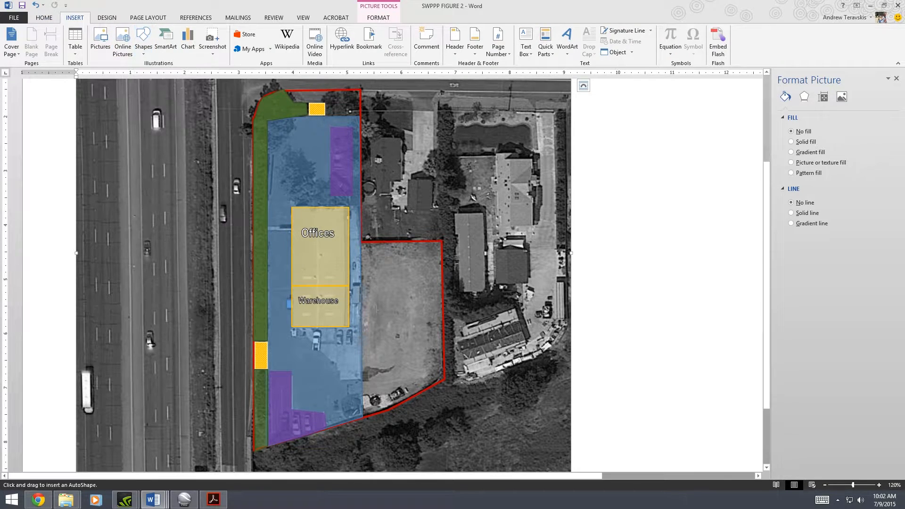
pyautogui.moveTo(362, 240); pyautogui.dragTo(445, 379)
pyautogui.rightClick(425, 250)
pyautogui.click(448, 312)
pyautogui.moveTo(361, 381); pyautogui.dragTo(390, 411)
# - Fill the eastern lot shape with a custom brown colour at 39% transparency and no outline
pyautogui.moveTo(832, 205); pyautogui.dragTo(840, 205)
pyautogui.click(879, 190)
pyautogui.click(837, 273)
pyautogui.doubleClick(477, 116)
pyautogui.click(473, 294)
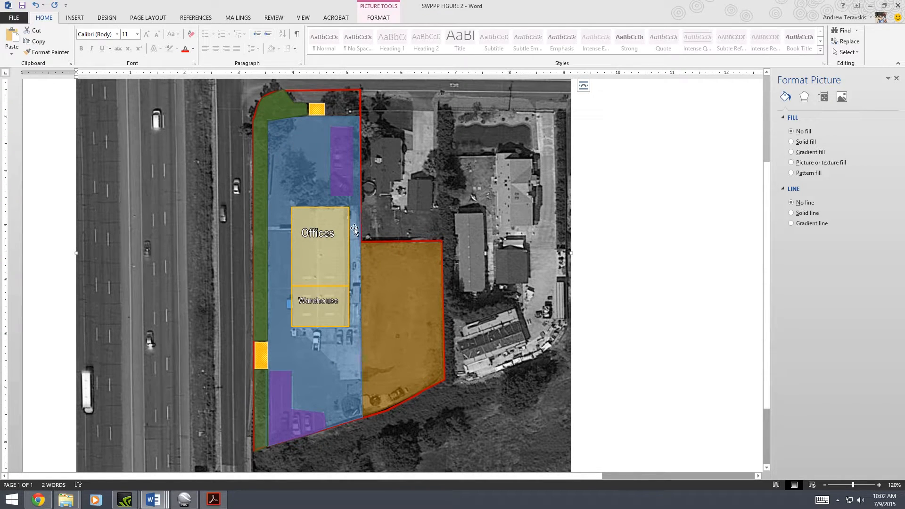
# - Draw a small oval about 0.17" by 0.14" over the drain in the eastern brown area
pyautogui.click(74, 18)
pyautogui.click(141, 43)
pyautogui.click(177, 78)
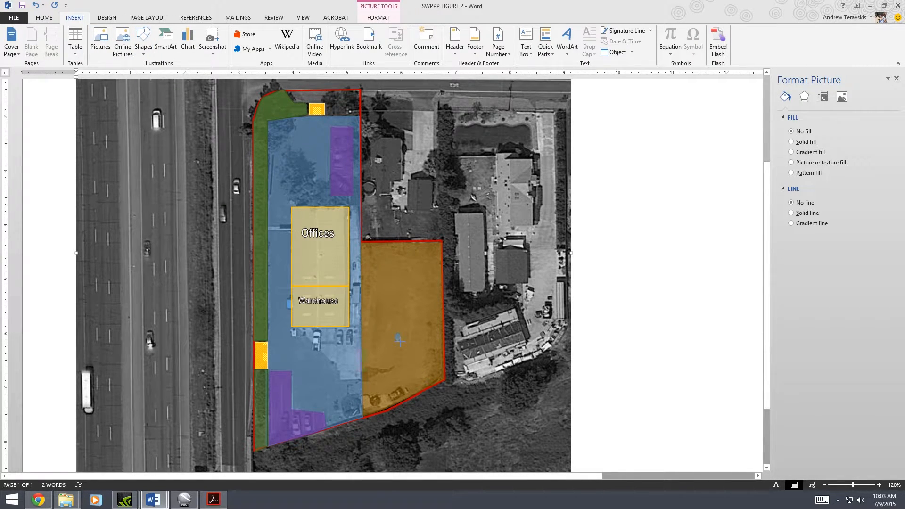
pyautogui.moveTo(402, 334); pyautogui.dragTo(395, 342)
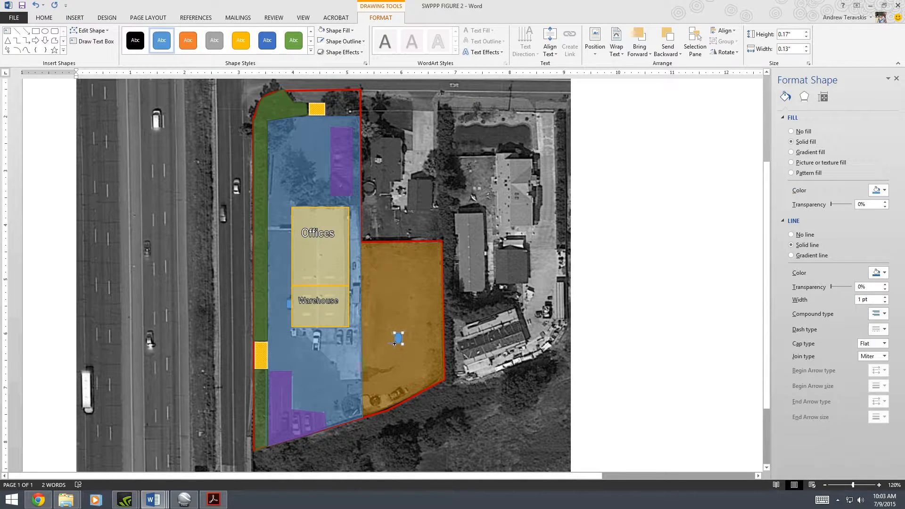
pyautogui.moveTo(395, 342); pyautogui.dragTo(394, 342)
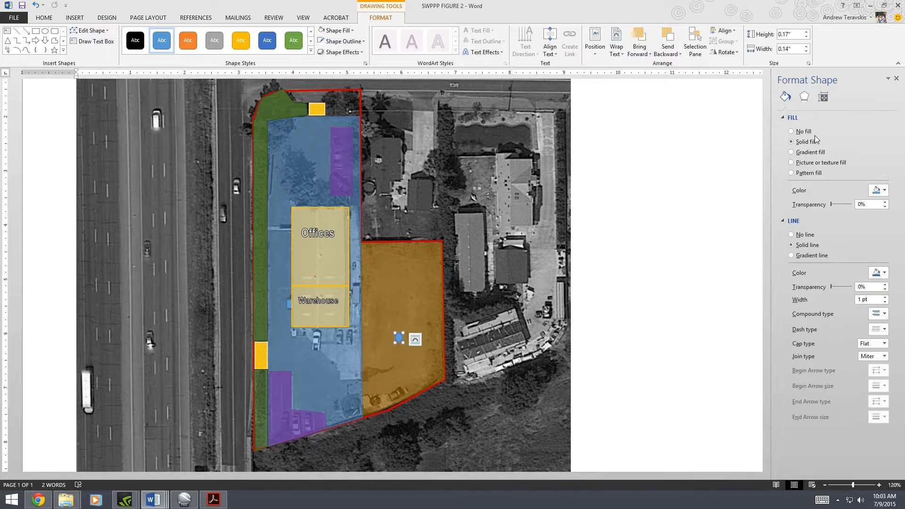
# - Try a dark red fill with an orange outline on the small oval
pyautogui.click(876, 191)
pyautogui.click(821, 265)
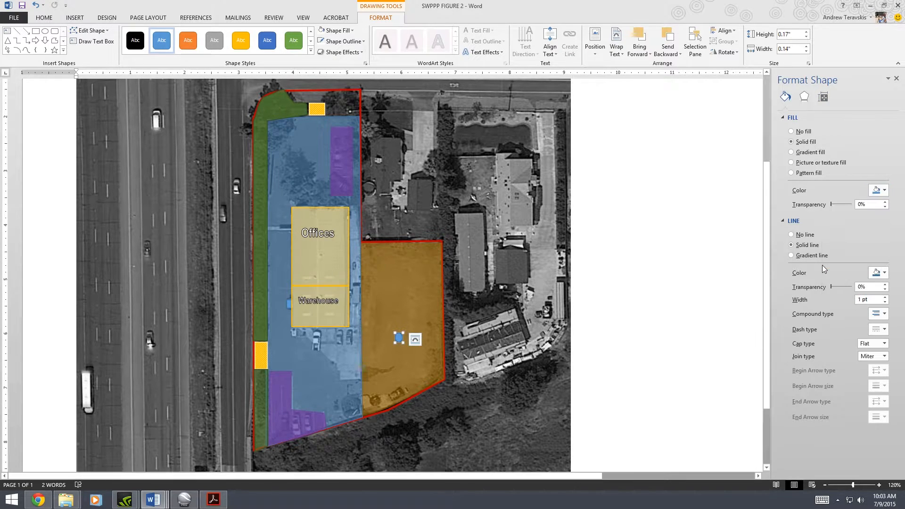
pyautogui.click(884, 191)
pyautogui.click(828, 264)
pyautogui.click(872, 274)
pyautogui.click(843, 348)
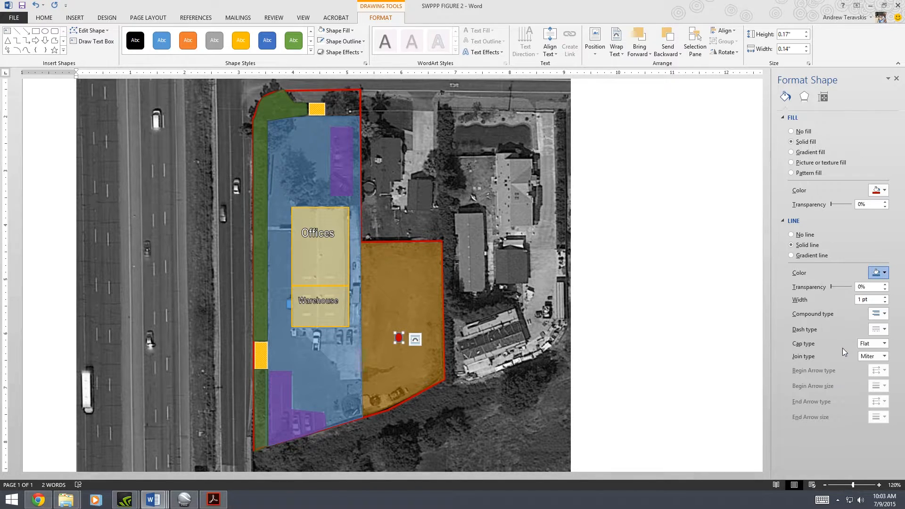
# - Give the small oval a dark red outline and an orange fill
pyautogui.click(877, 278)
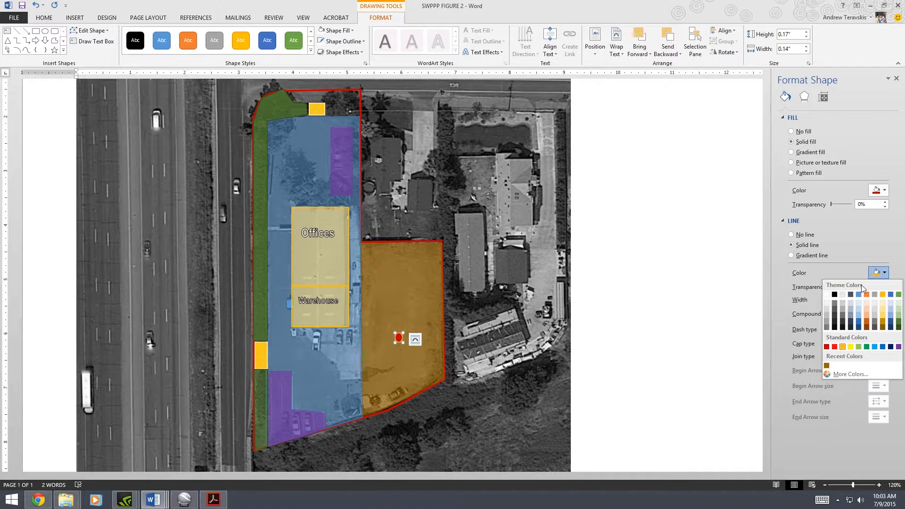
pyautogui.click(826, 347)
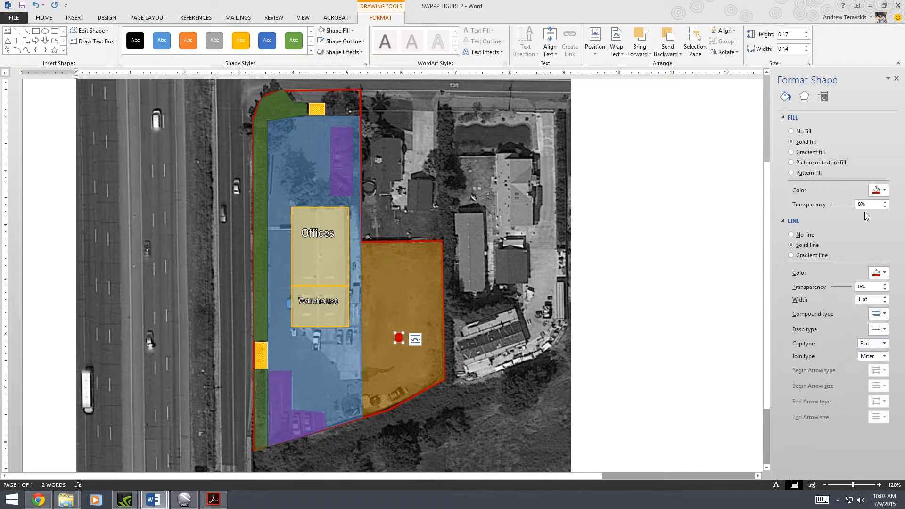
pyautogui.click(876, 190)
pyautogui.click(842, 264)
# - Enlarge the oval to about 0.18" by 0.17" and place a copy in the blue area south of the warehouse
pyautogui.moveTo(395, 331); pyautogui.dragTo(390, 333)
pyautogui.moveTo(397, 336); pyautogui.dragTo(320, 353)
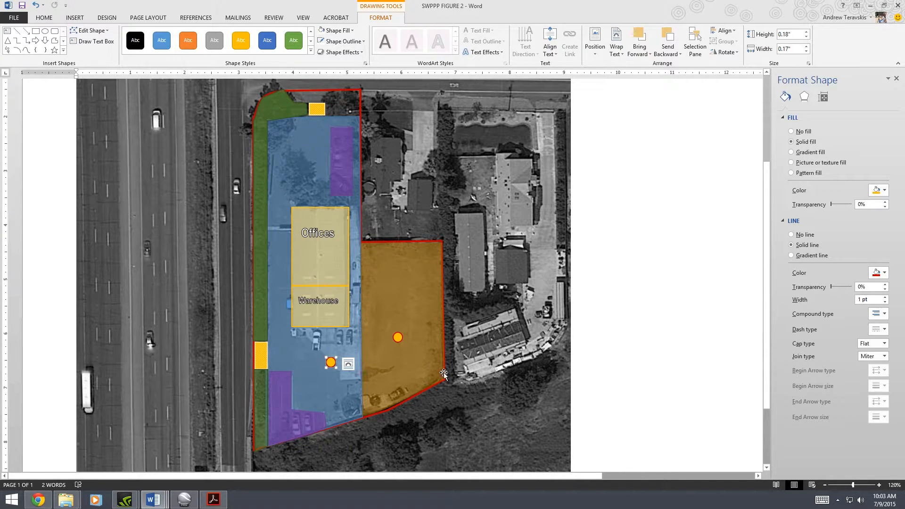
pyautogui.click(403, 367)
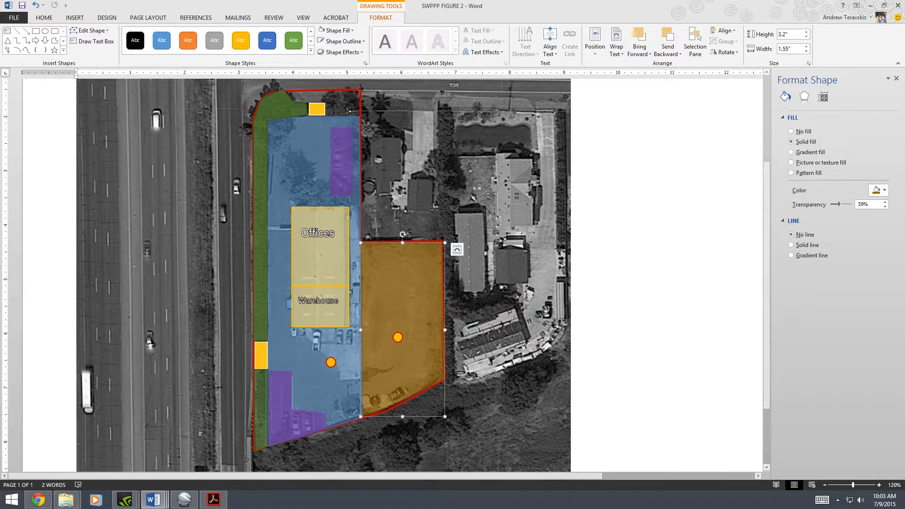
# - Draw an arrow about 0.6" wide by 0.12" high beside the drain south of the warehouse
pyautogui.click(77, 18)
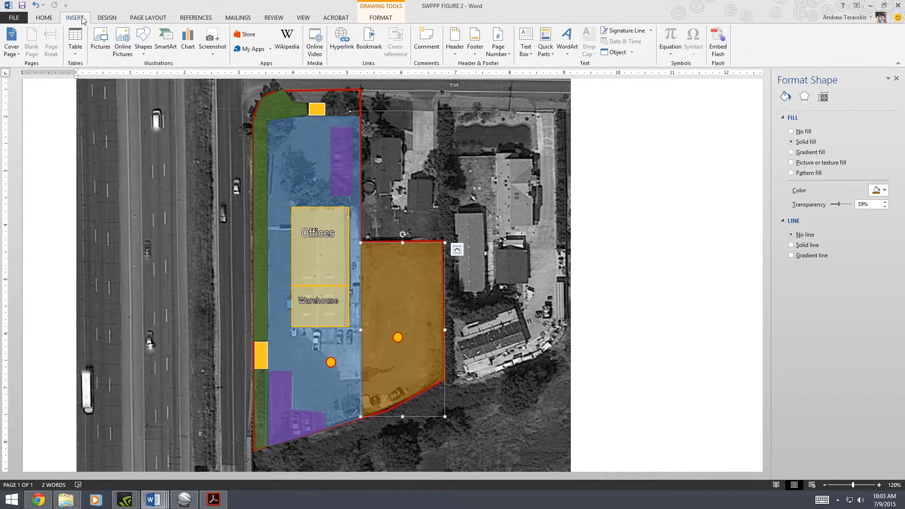
pyautogui.click(143, 43)
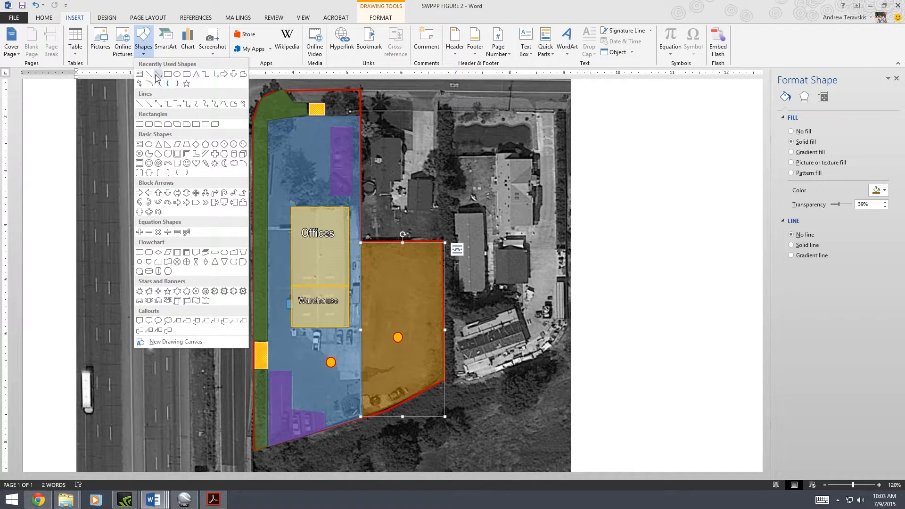
pyautogui.click(168, 83)
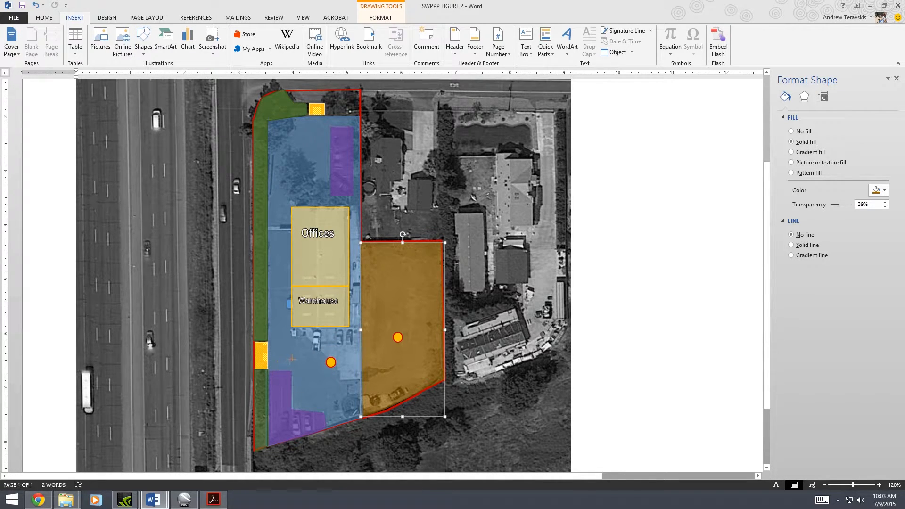
pyautogui.moveTo(307, 358); pyautogui.dragTo(278, 366)
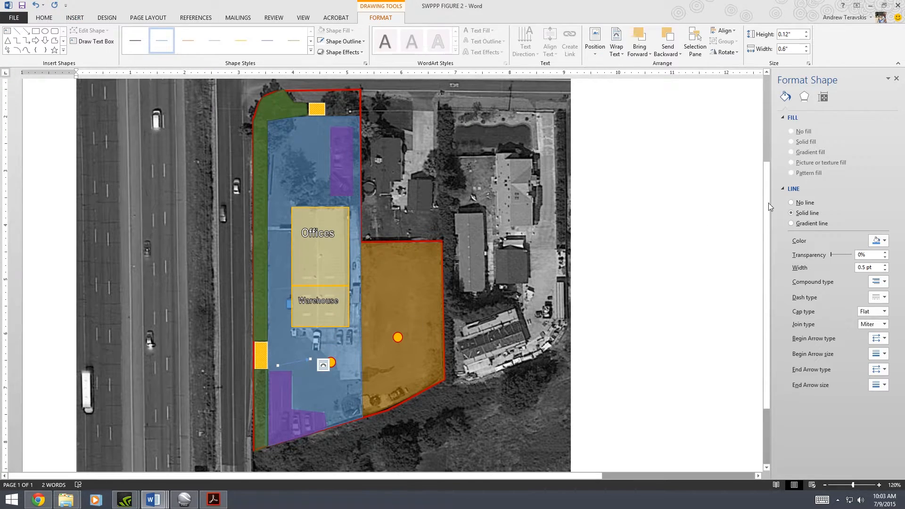
# - Give the new flow arrow a custom bright cyan-blue line color
pyautogui.click(875, 241)
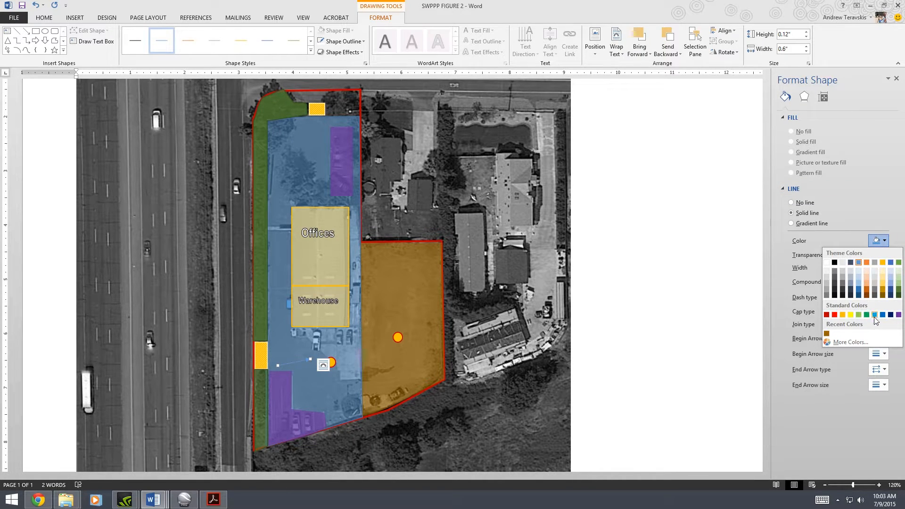
pyautogui.click(862, 341)
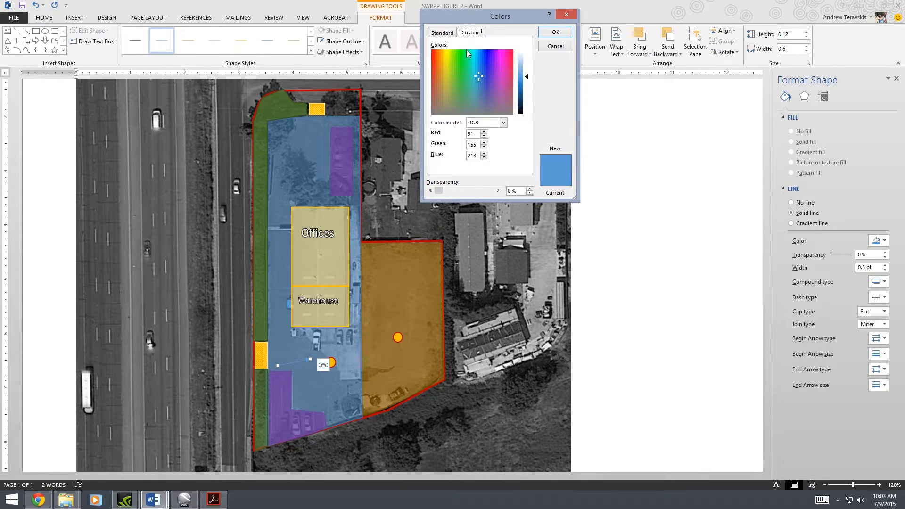
pyautogui.click(476, 61)
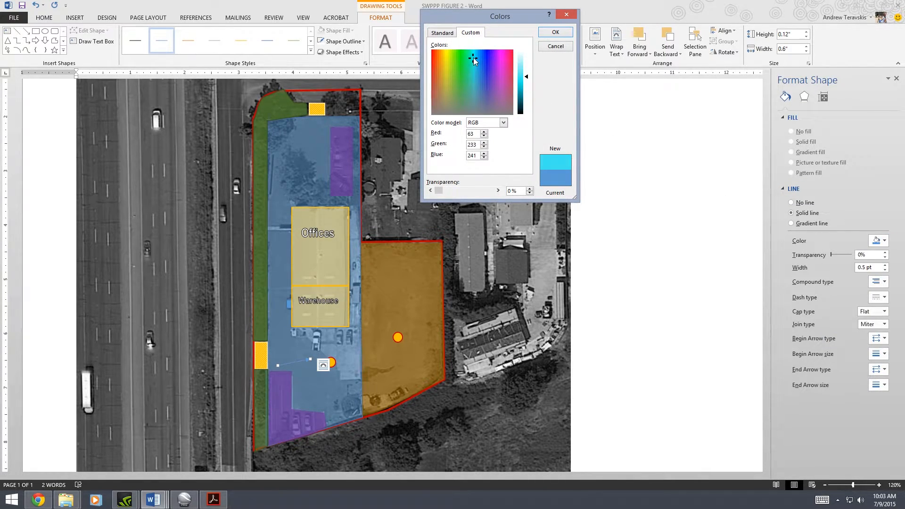
pyautogui.click(555, 32)
# - Recolor the blue paved area with a muted gray-blue theme fill at 32% transparency
pyautogui.click(311, 344)
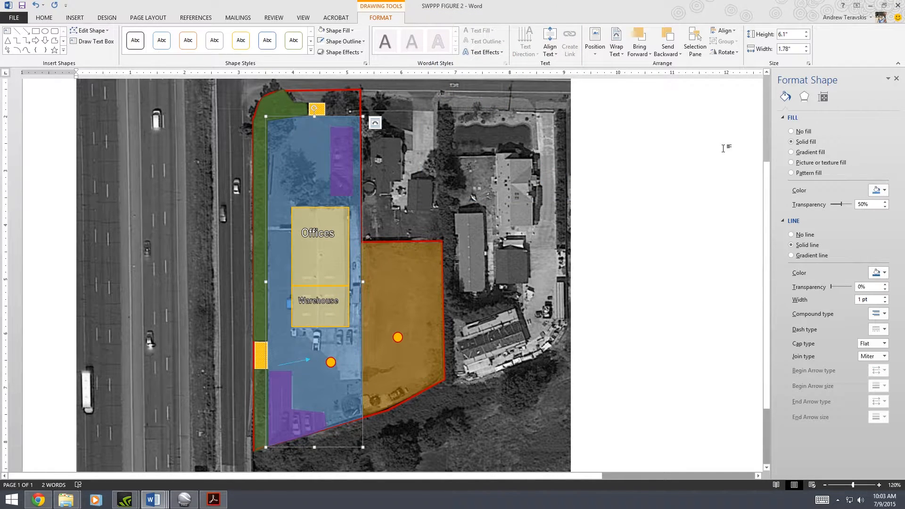
pyautogui.click(878, 190)
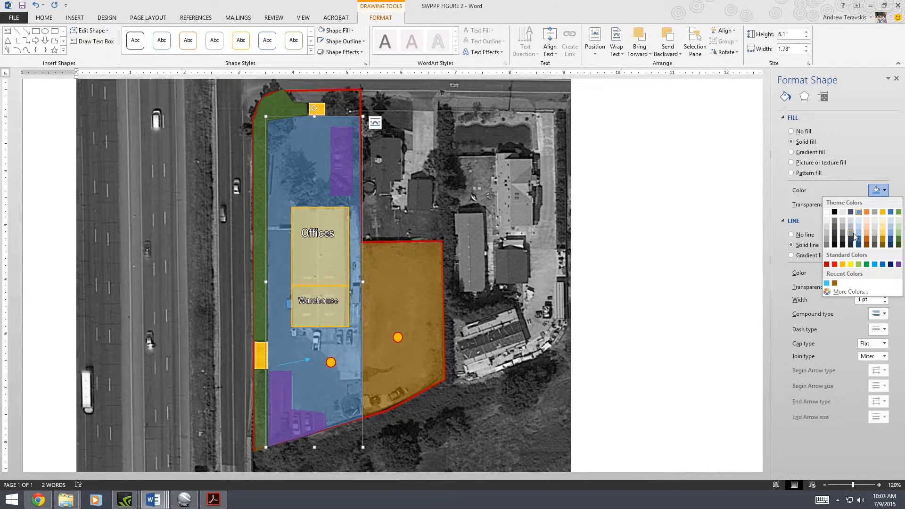
pyautogui.click(851, 233)
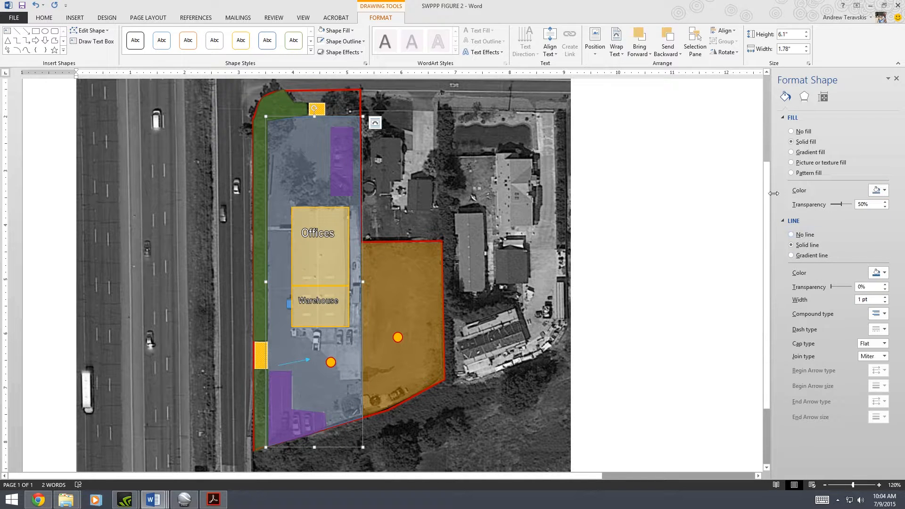
pyautogui.moveTo(844, 204); pyautogui.dragTo(837, 207)
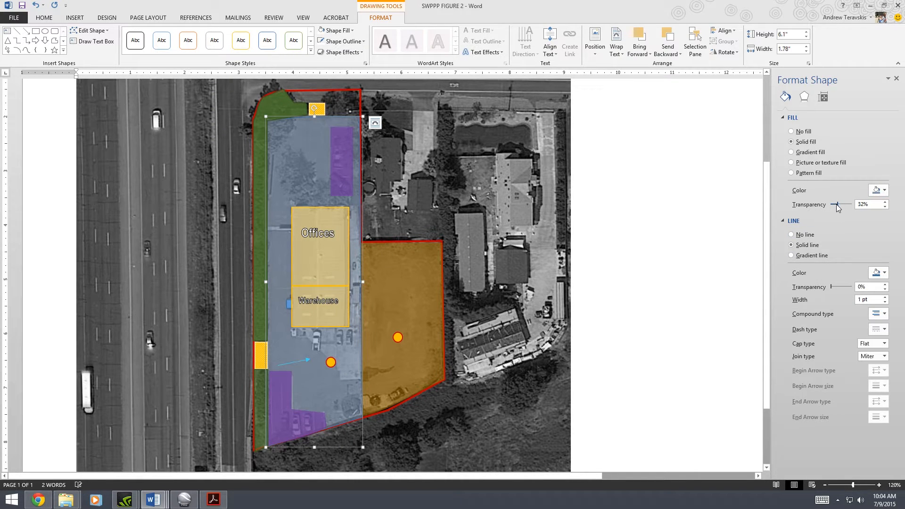
pyautogui.click(613, 269)
# - Adjust the flow arrow and arrange copies around the drain south of the warehouse, all pointing toward it
pyautogui.scroll(-3, 305, 318)
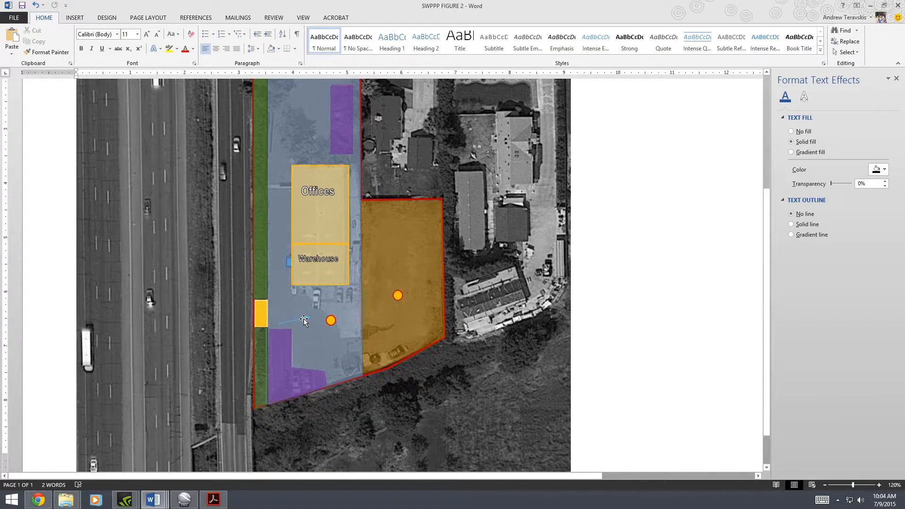
pyautogui.click(302, 319)
pyautogui.moveTo(276, 324); pyautogui.dragTo(277, 343)
pyautogui.click(319, 322)
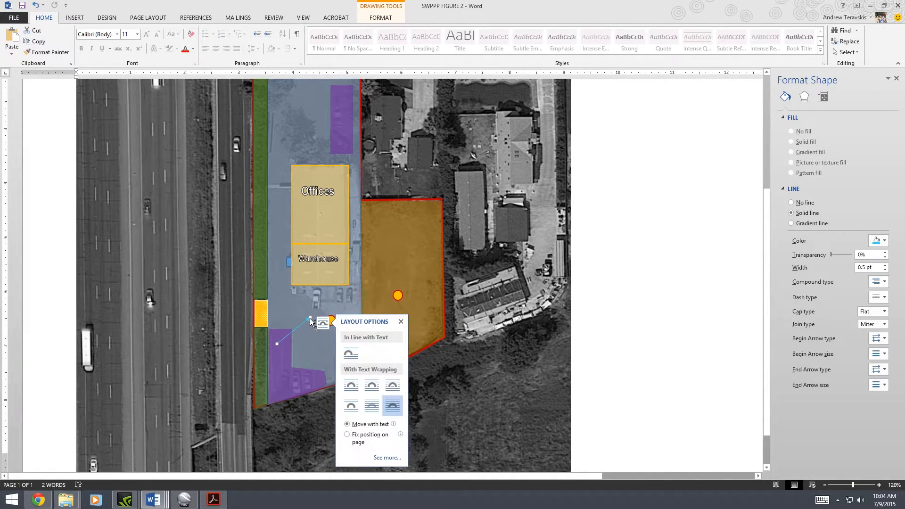
pyautogui.moveTo(308, 319); pyautogui.dragTo(286, 282)
pyautogui.moveTo(313, 315); pyautogui.dragTo(337, 308)
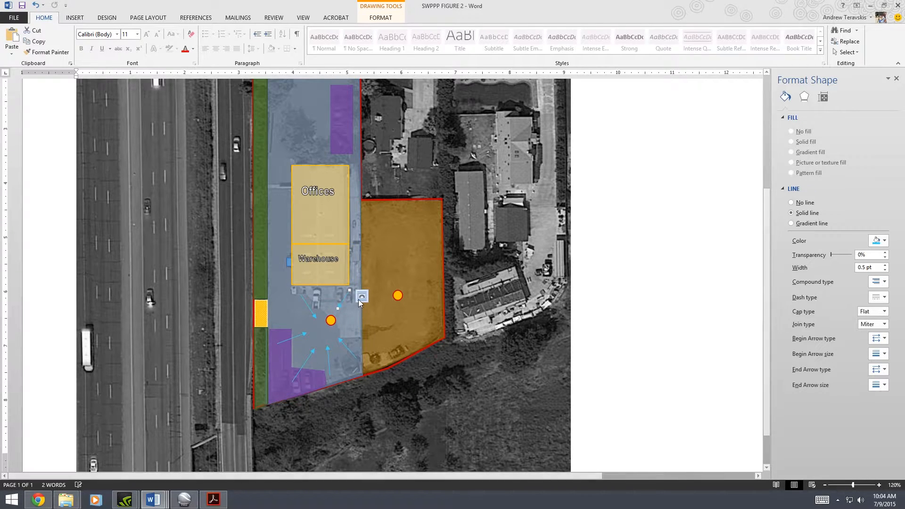
# - Place two flow arrows north of the drain in the brown area, both angled down toward it
pyautogui.moveTo(388, 265)
pyautogui.keyDown('ctrl'); pyautogui.mouseDown()
pyautogui.moveTo(370, 220)
pyautogui.moveTo(386, 244)
pyautogui.moveTo(386, 274)
pyautogui.mouseUp(); pyautogui.keyUp('ctrl')
pyautogui.click(366, 233)
pyautogui.click(366, 233)
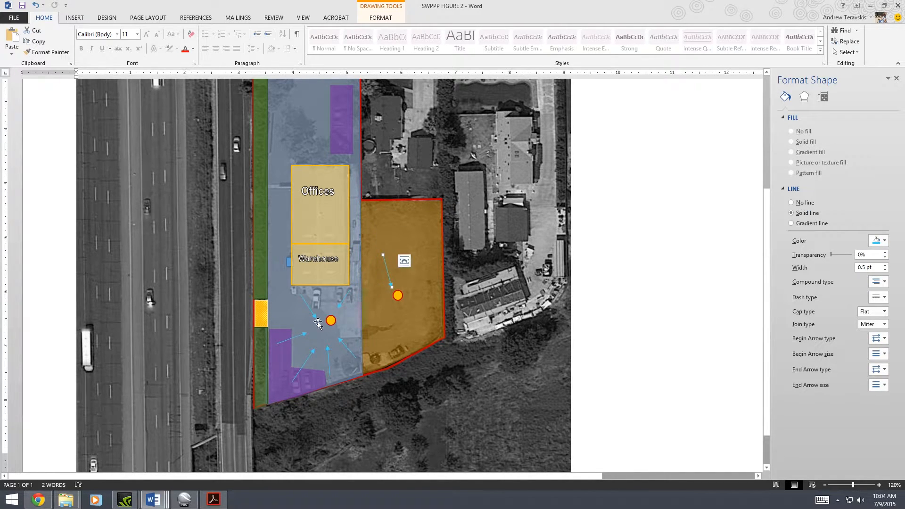
pyautogui.keyDown('shift'); pyautogui.click(343, 300); pyautogui.keyUp('shift')
pyautogui.moveTo(344, 300); pyautogui.dragTo(398, 288)
pyautogui.click(407, 303)
pyautogui.moveTo(434, 264); pyautogui.dragTo(386, 264)
pyautogui.moveTo(385, 296); pyautogui.dragTo(413, 278)
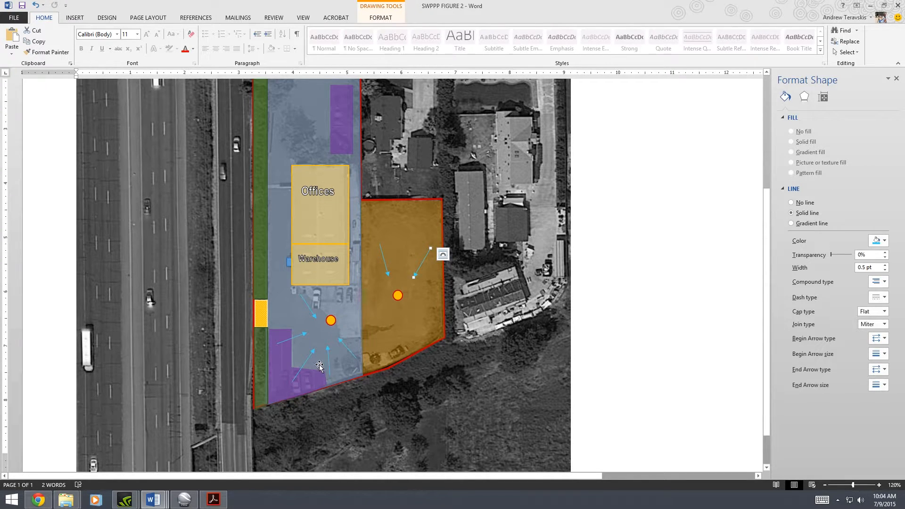
# - Add two more flow arrows south of the brown area's drain, pointing up toward it
pyautogui.keyDown('ctrl'); pyautogui.moveTo(303, 364); pyautogui.dragTo(381, 332); pyautogui.keyUp('ctrl')
pyautogui.moveTo(500, 234)
pyautogui.mouseDown()
pyautogui.moveTo(445, 298)
pyautogui.moveTo(421, 290)
pyautogui.moveTo(428, 283)
pyautogui.moveTo(432, 325)
pyautogui.moveTo(414, 324)
pyautogui.mouseUp()
pyautogui.click(421, 289)
pyautogui.click(466, 351)
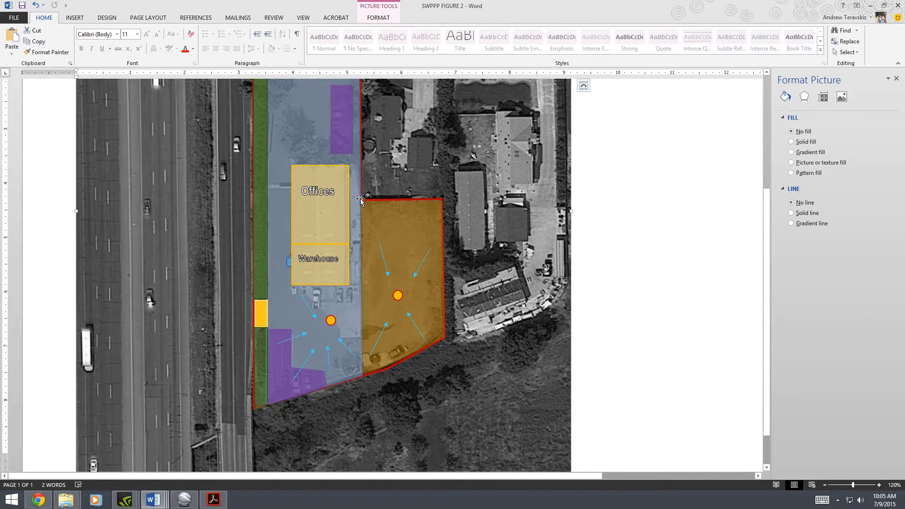
# - Draw a text box about 1.3" wide by 0.7" high northeast of the brown area
pyautogui.scroll(2, 360, 200)
pyautogui.click(74, 18)
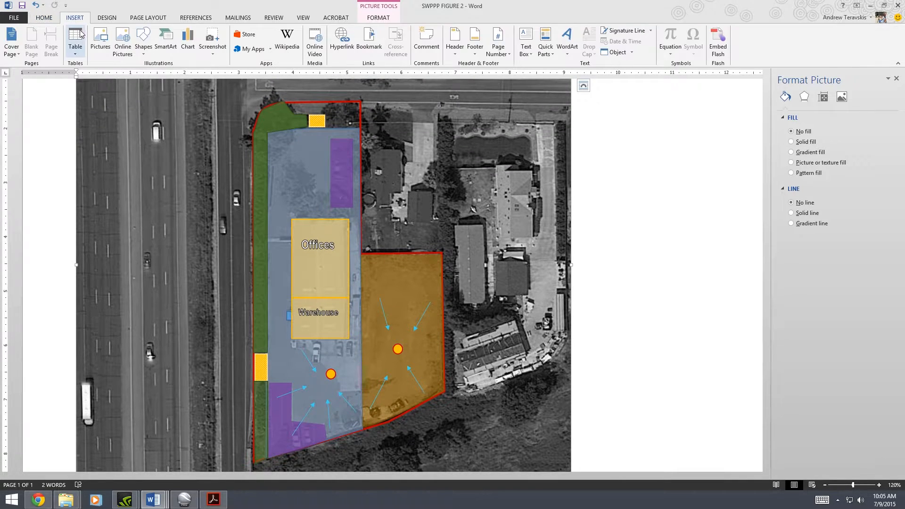
pyautogui.click(142, 48)
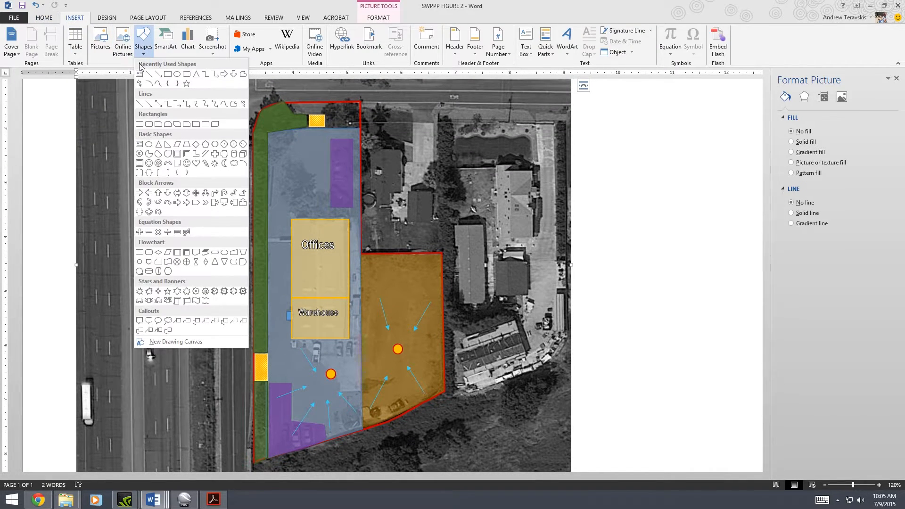
pyautogui.click(140, 75)
pyautogui.moveTo(458, 229)
pyautogui.mouseDown()
pyautogui.moveTo(531, 277)
pyautogui.moveTo(529, 267)
pyautogui.mouseUp()
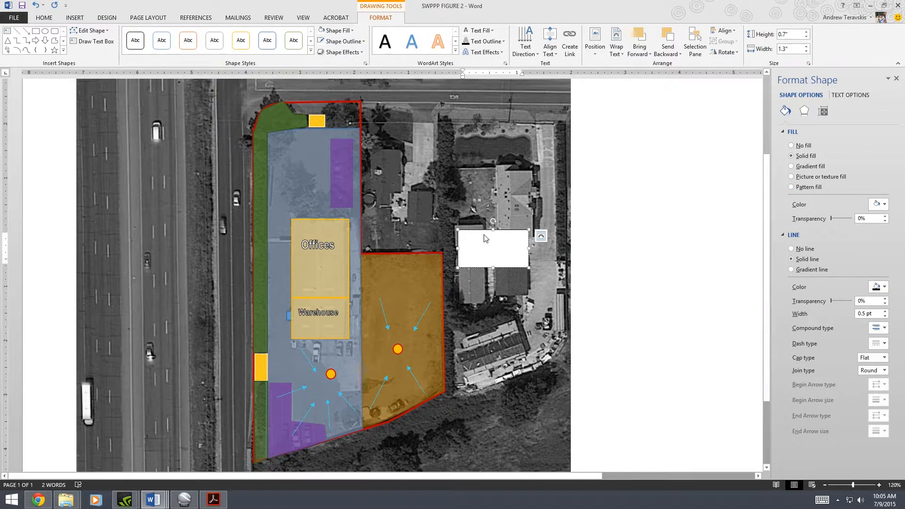
# - Set the text box font to Arial Narrow in a smaller size
pyautogui.rightClick(483, 238)
pyautogui.click(506, 212)
pyautogui.click(523, 212)
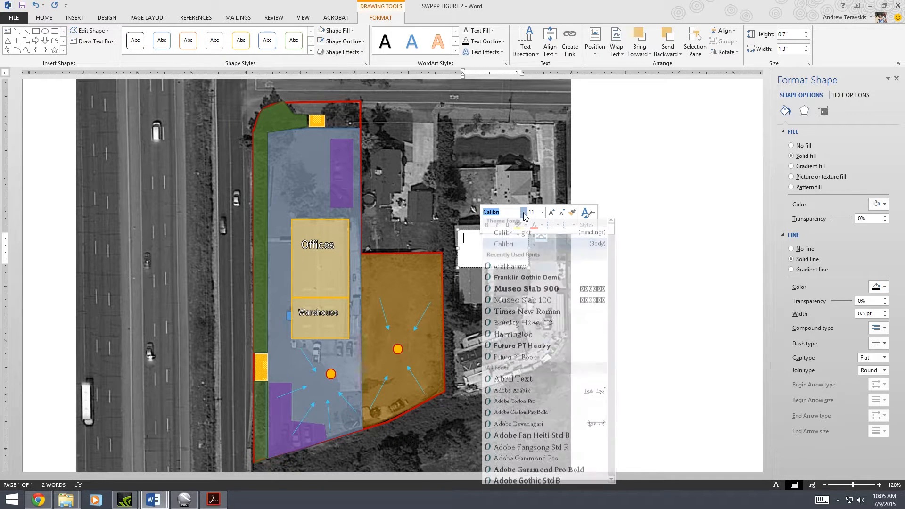
pyautogui.click(520, 272)
pyautogui.click(542, 212)
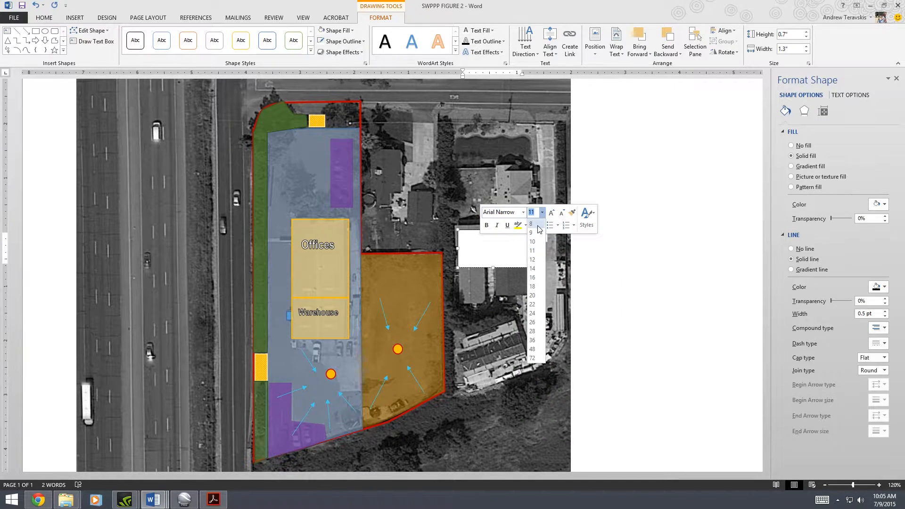
pyautogui.click(533, 236)
# - Enter the note "The majority of storm water in this area will impound and permeate into the ground" in the text box
pyautogui.click(471, 238)
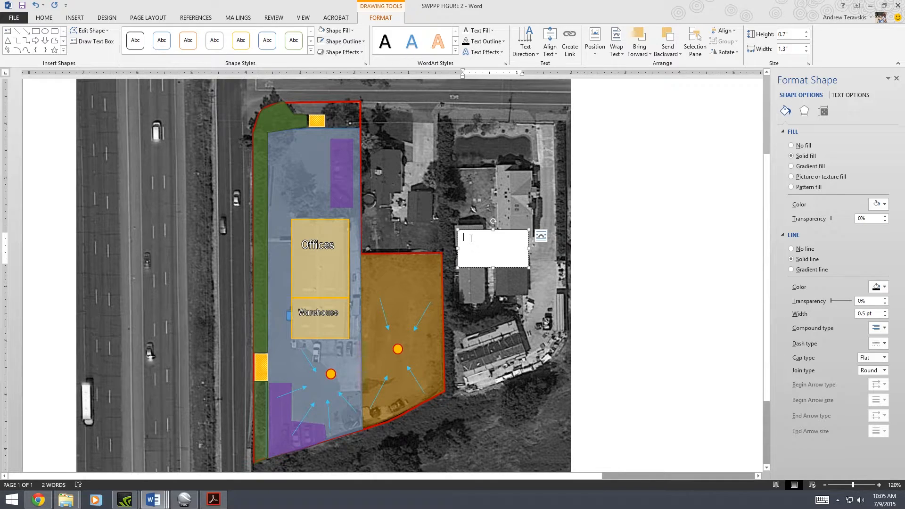
pyautogui.write('The majority')
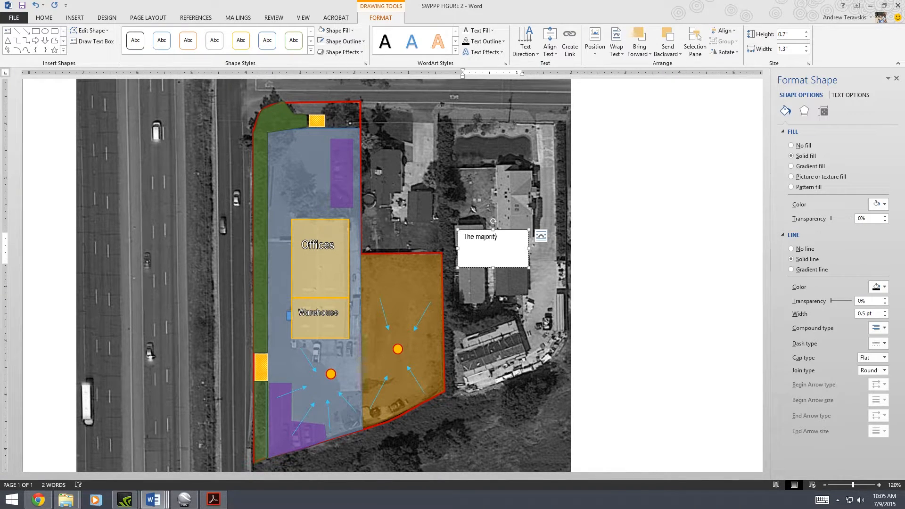
pyautogui.write(' of storm w ')
pyautogui.write(' impound ar')
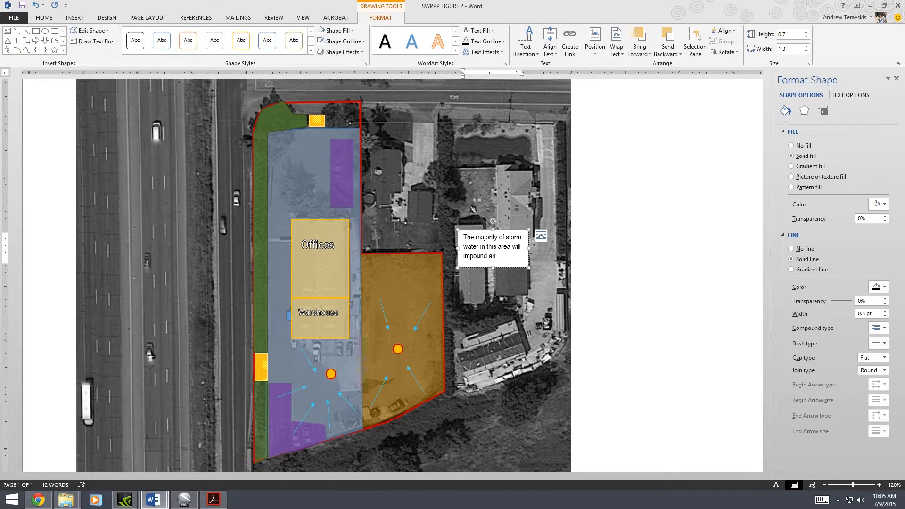
pyautogui.write('te into the')
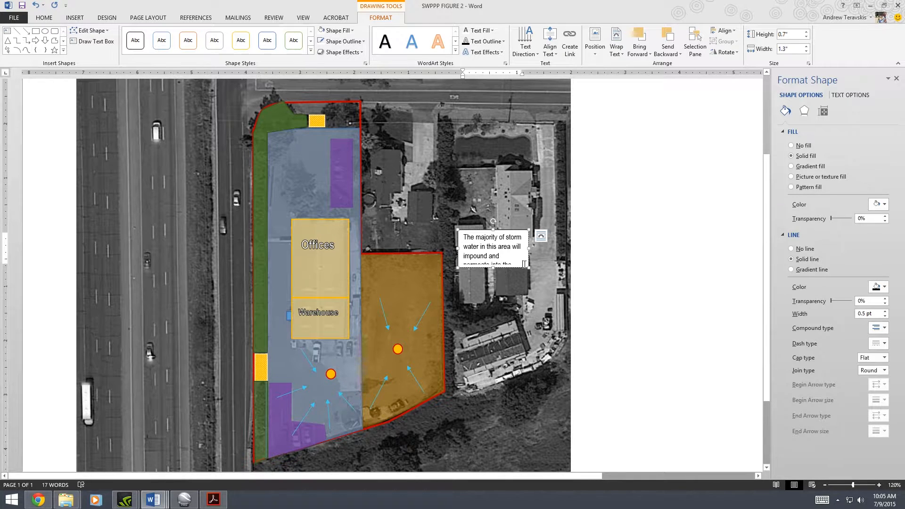
# - Resize the note's text box to fit its text on three lines, just off the brown area's northeast corner
pyautogui.moveTo(528, 266); pyautogui.dragTo(550, 266)
pyautogui.moveTo(522, 230); pyautogui.dragTo(513, 220)
pyautogui.click(497, 201)
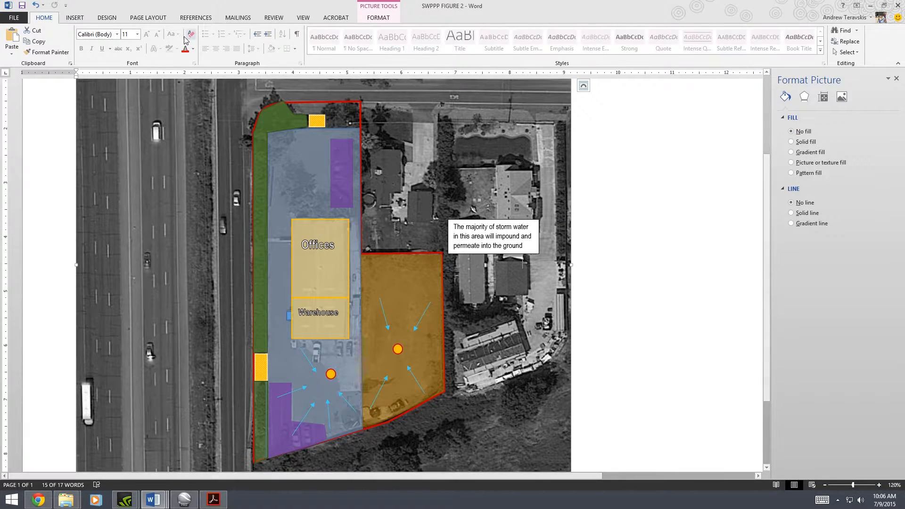
# - Draw an arrow about 0.7" by 0.38" from the storm water note into the brown area and color it black
pyautogui.click(81, 18)
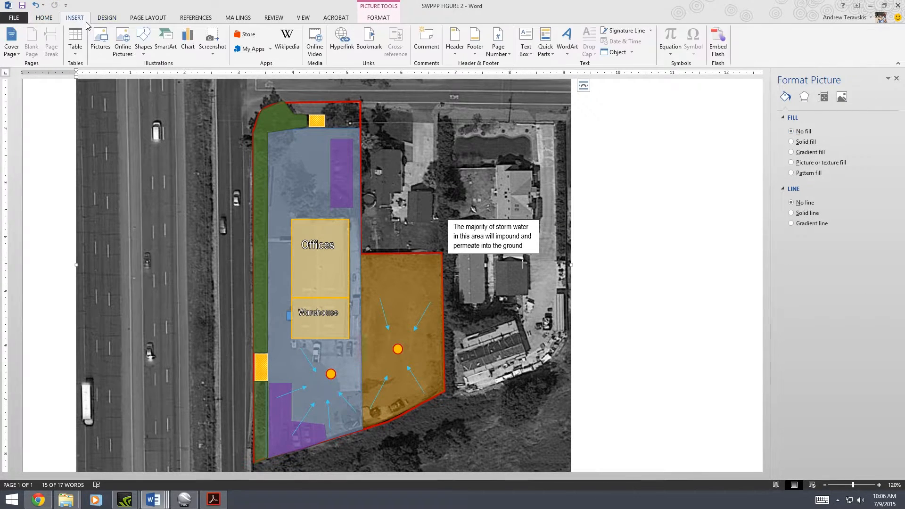
pyautogui.click(144, 40)
pyautogui.click(157, 74)
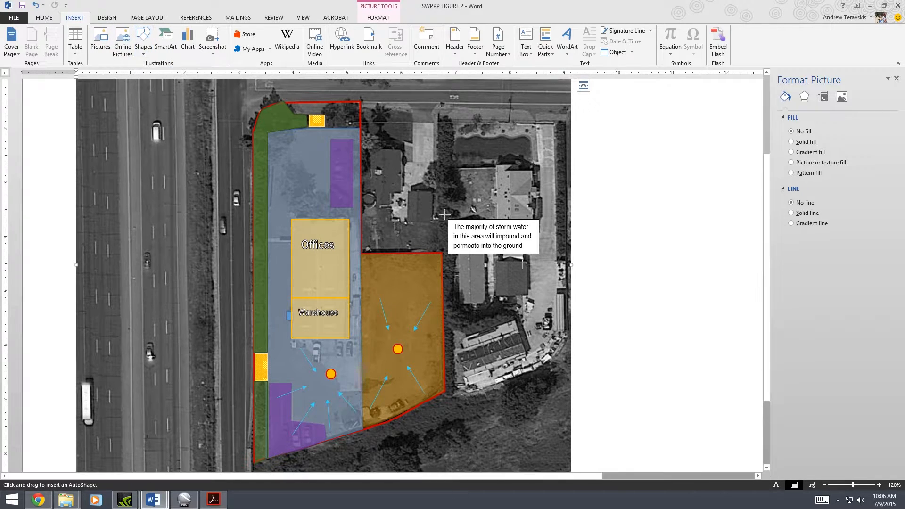
pyautogui.moveTo(448, 253); pyautogui.dragTo(409, 273)
pyautogui.rightClick(437, 262)
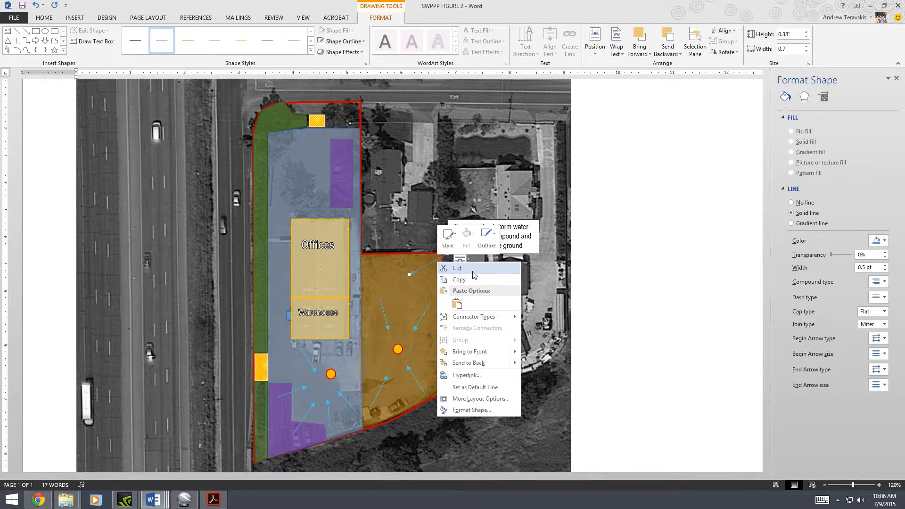
pyautogui.click(486, 235)
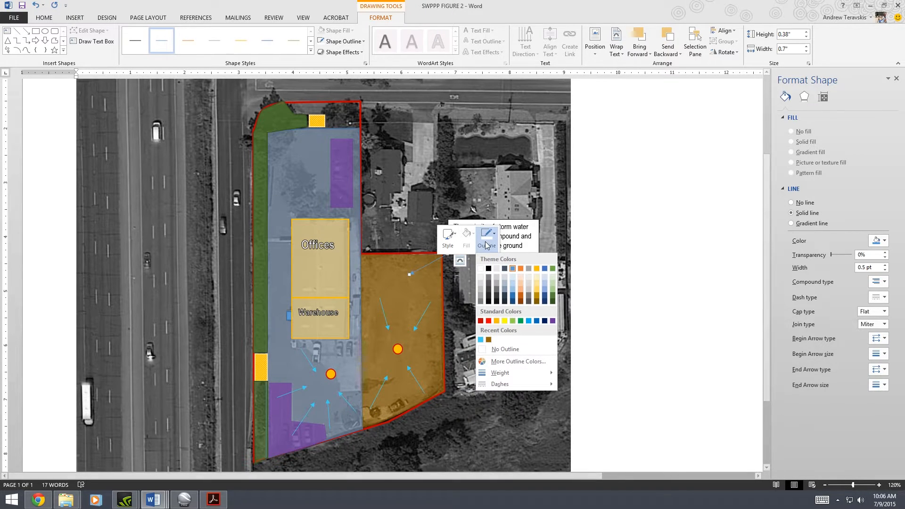
pyautogui.click(488, 269)
pyautogui.click(465, 284)
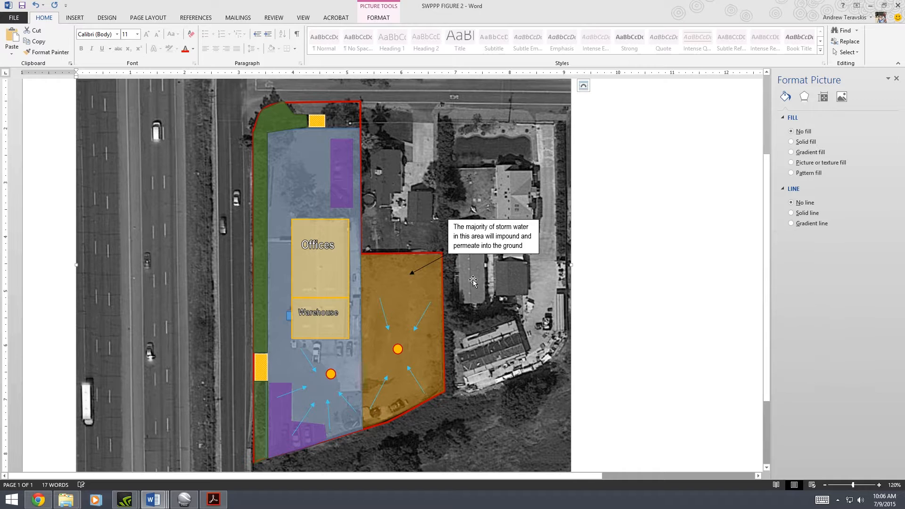
# - Draw a slightly tilted ellipse about 0.4" by 0.2" near the brown area's southeast corner
pyautogui.scroll(-1, 465, 284)
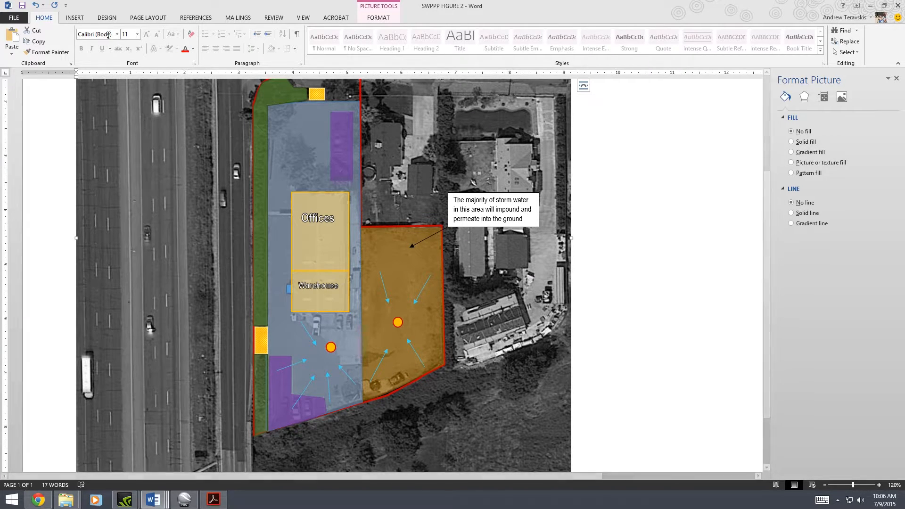
pyautogui.click(74, 18)
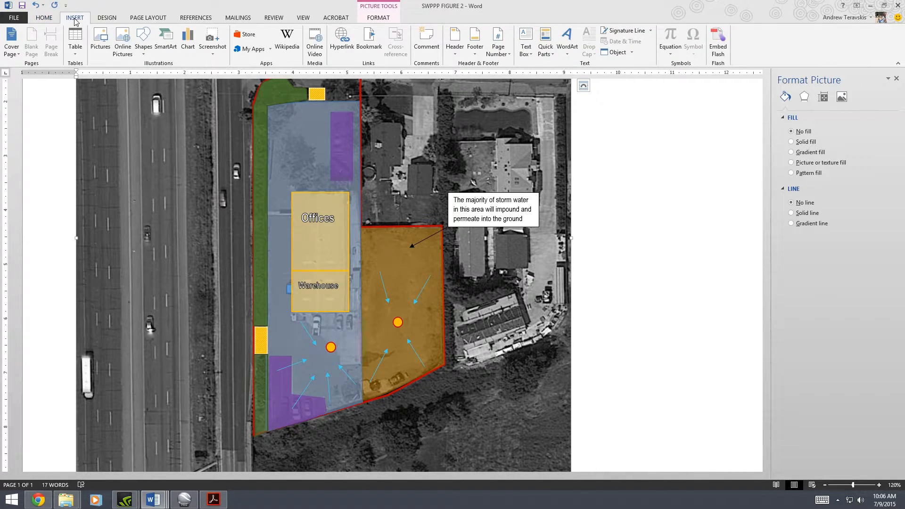
pyautogui.click(147, 41)
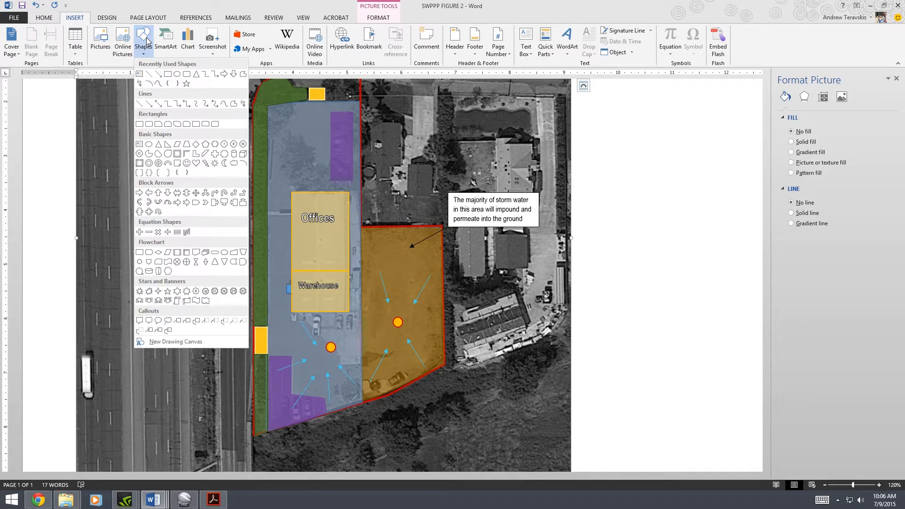
pyautogui.click(177, 74)
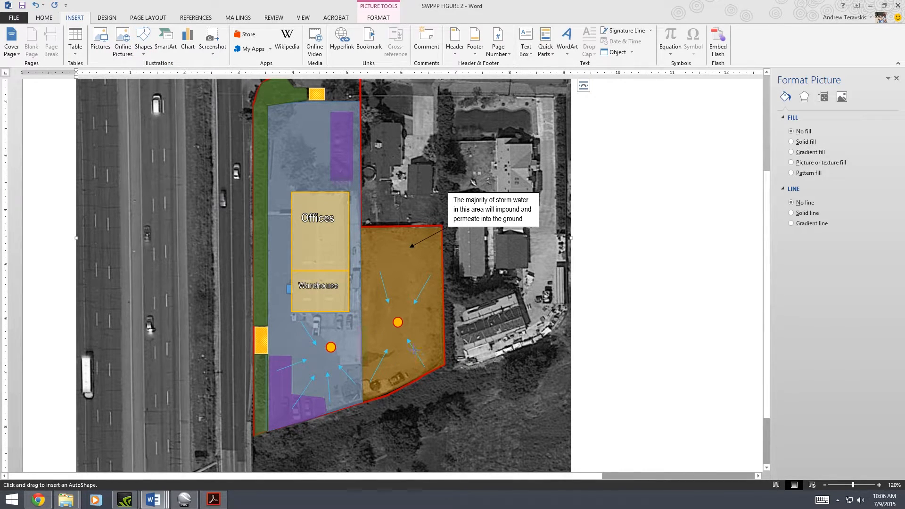
pyautogui.moveTo(408, 356)
pyautogui.mouseDown()
pyautogui.moveTo(430, 367)
pyautogui.moveTo(425, 352)
pyautogui.mouseUp()
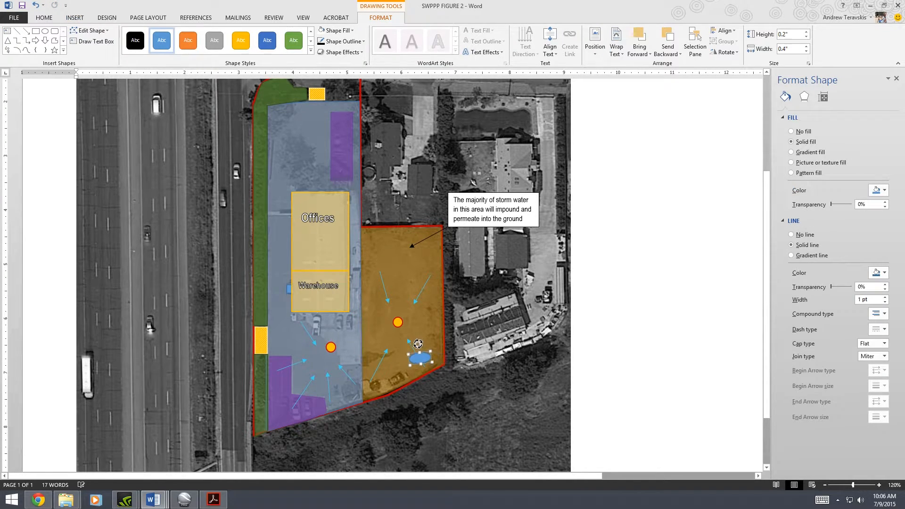
# - Give the ellipse in the brown area a dark orange fill and a purple outline
pyautogui.click(411, 341)
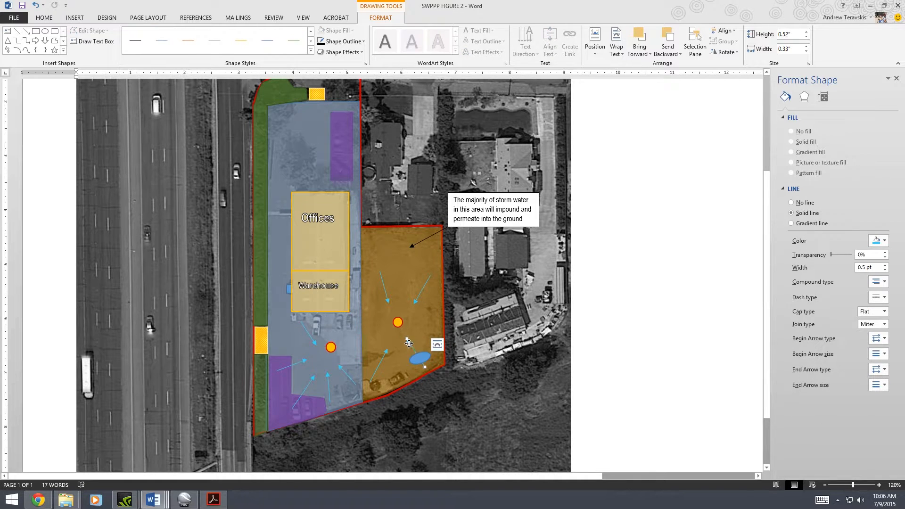
pyautogui.rightClick(411, 342)
pyautogui.click(503, 282)
pyautogui.click(425, 356)
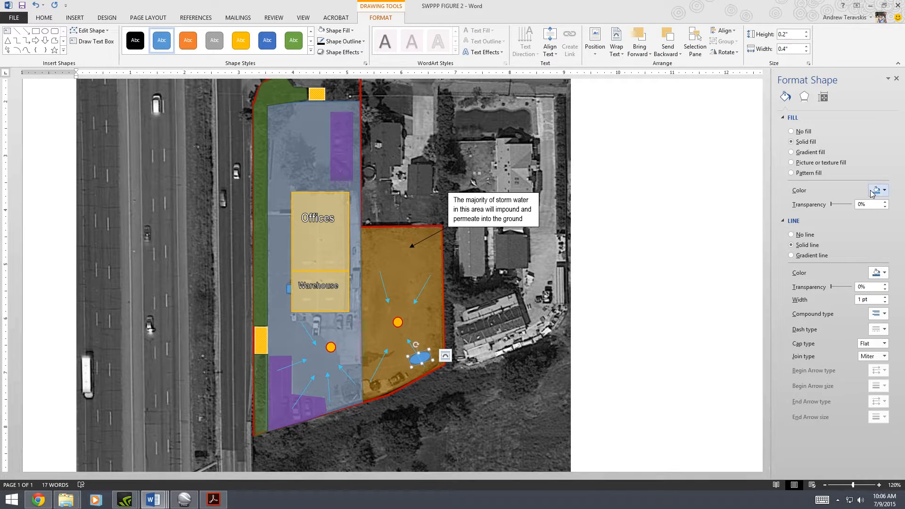
pyautogui.click(880, 190)
pyautogui.click(898, 265)
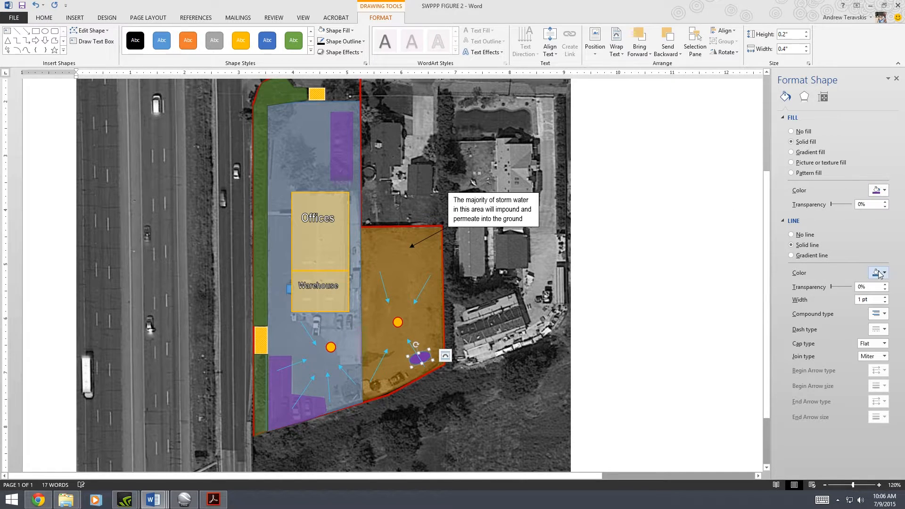
pyautogui.click(879, 272)
pyautogui.click(899, 347)
pyautogui.click(878, 190)
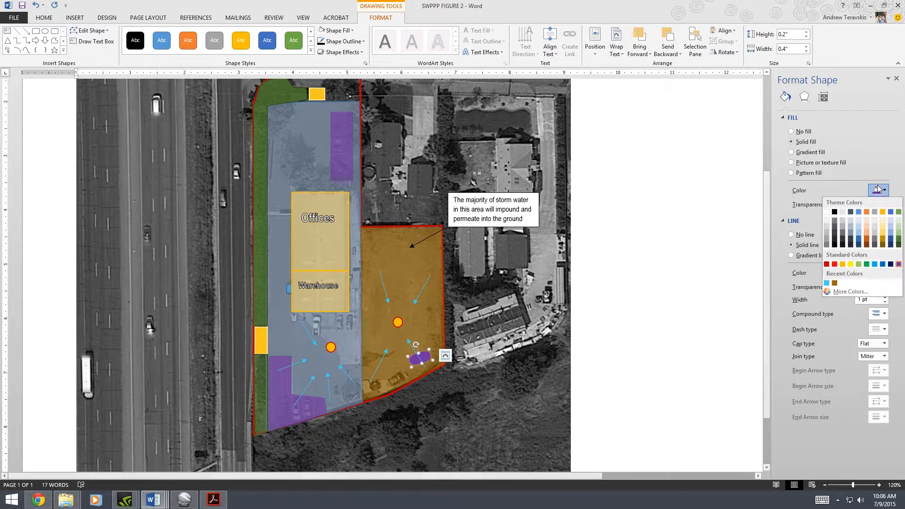
pyautogui.click(867, 242)
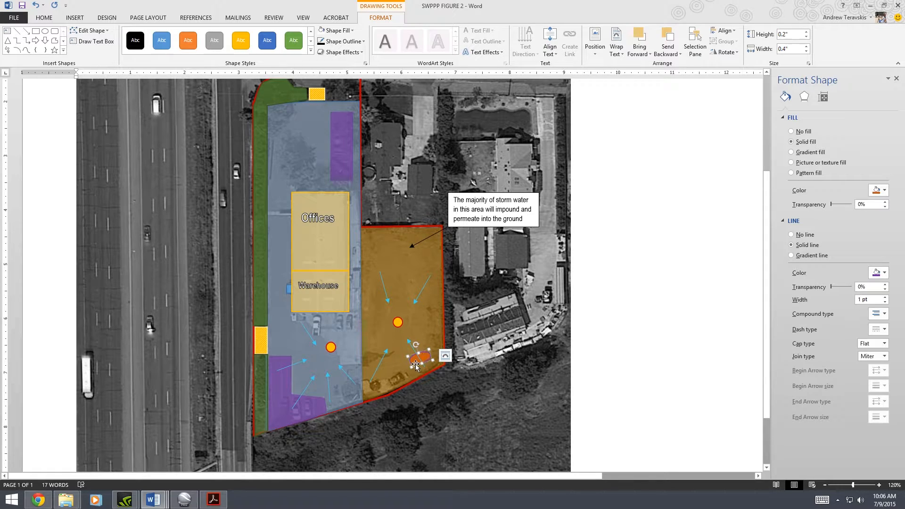
# - Copy the storm water note and its arrow to the brown area's southeast corner, aiming the arrow from the copied note at the orange ellipse
pyautogui.click(469, 228)
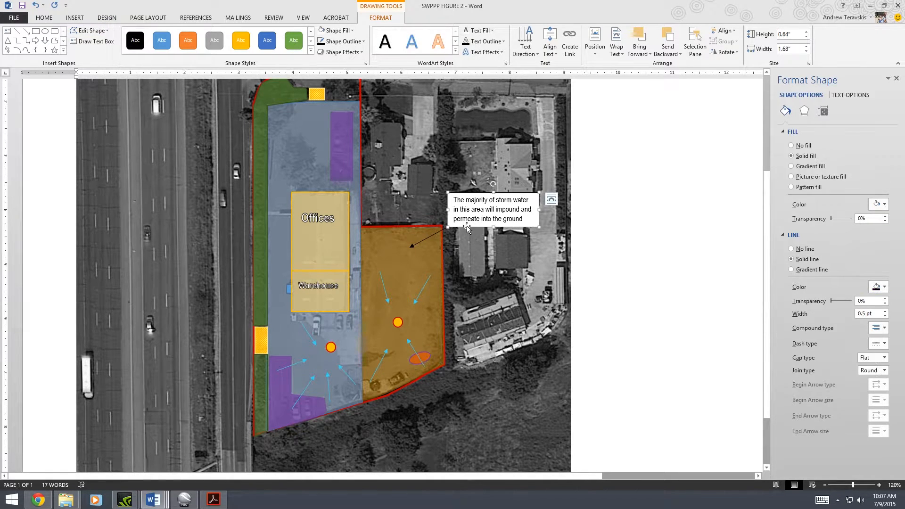
pyautogui.moveTo(509, 199); pyautogui.dragTo(520, 393)
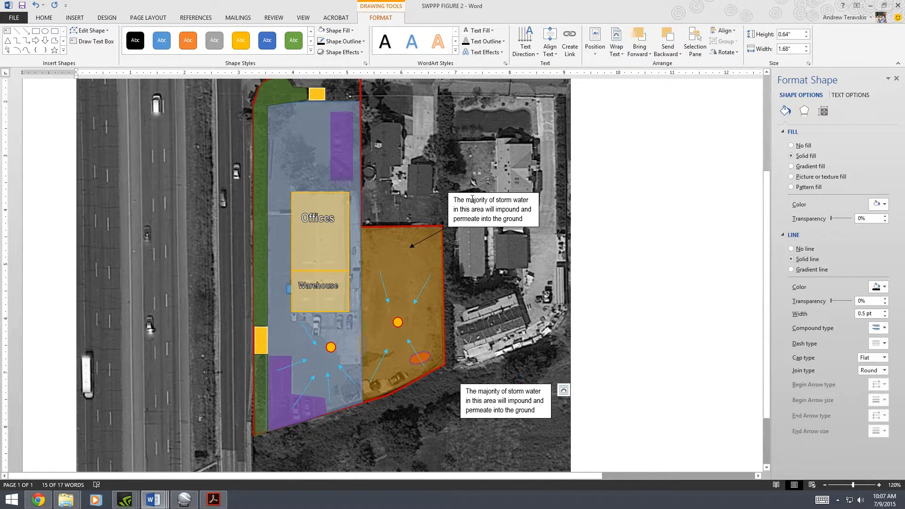
pyautogui.click(427, 238)
pyautogui.keyDown('ctrl'); pyautogui.moveTo(427, 238); pyautogui.dragTo(442, 348); pyautogui.keyUp('ctrl')
pyautogui.click(465, 338)
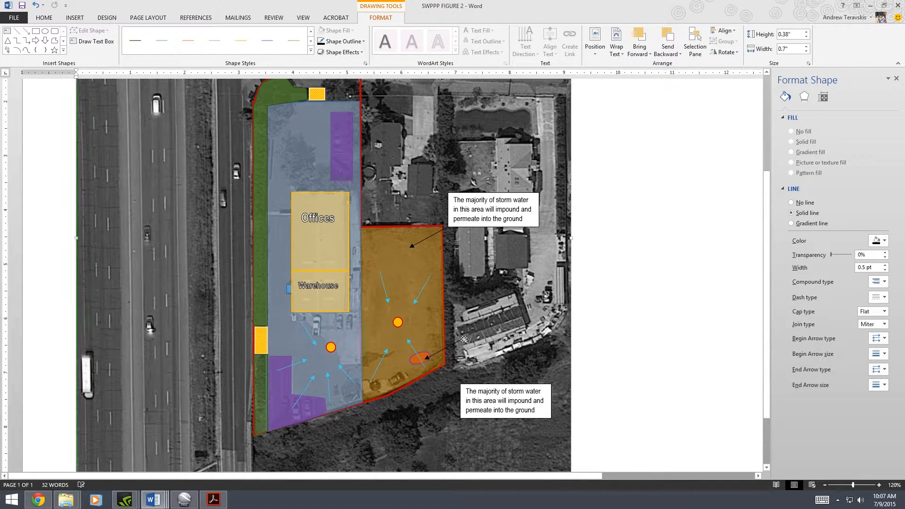
pyautogui.click(459, 341)
pyautogui.moveTo(463, 338); pyautogui.dragTo(460, 381)
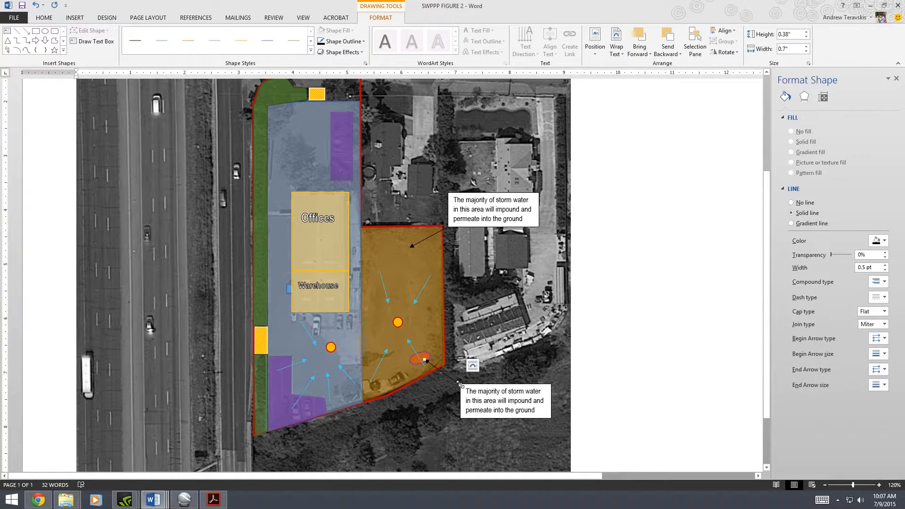
# - Replace the copied note's text with "Bermed vehicle storage area" and "With spill kits" on a second line
pyautogui.click(467, 392)
pyautogui.moveTo(467, 392); pyautogui.dragTo(535, 412)
pyautogui.write('Ben')
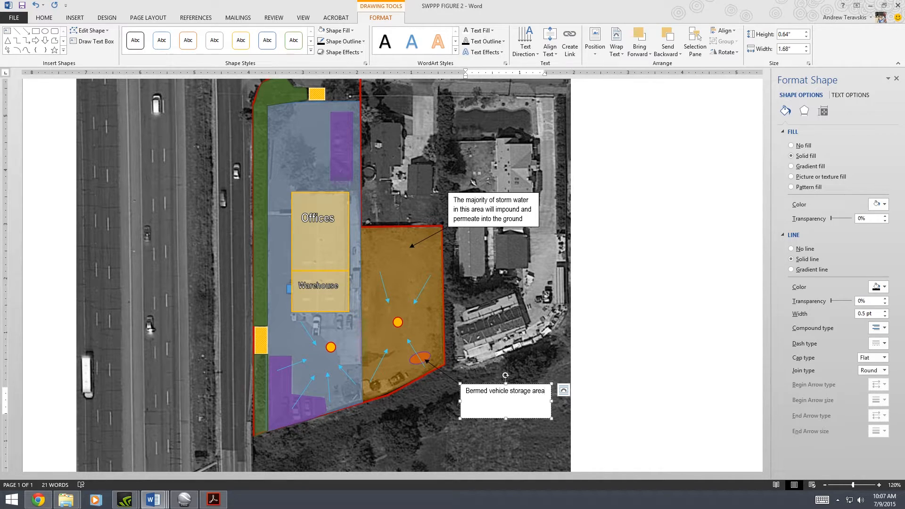
pyautogui.press('Return')
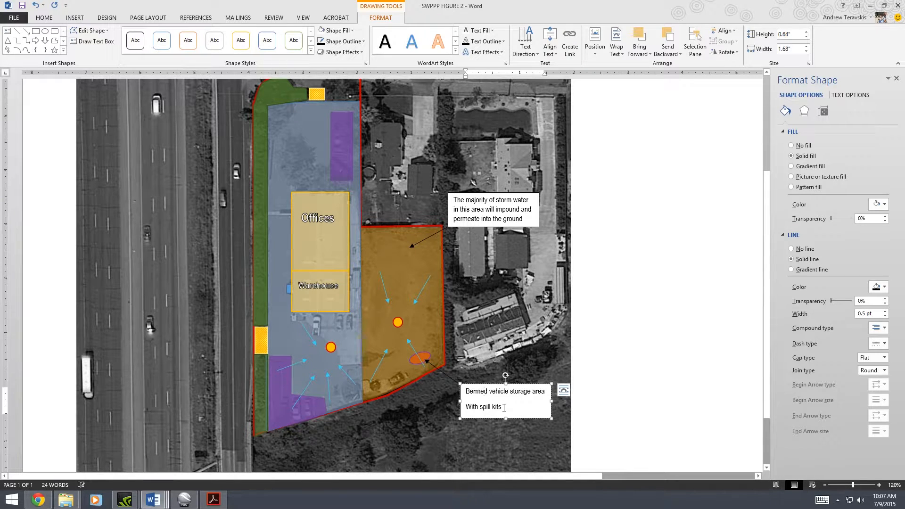
# - Set the note's paragraph spacing after to 0 pt and shrink its text box to about 0.44" high
pyautogui.moveTo(504, 407); pyautogui.dragTo(465, 390)
pyautogui.rightClick(468, 394)
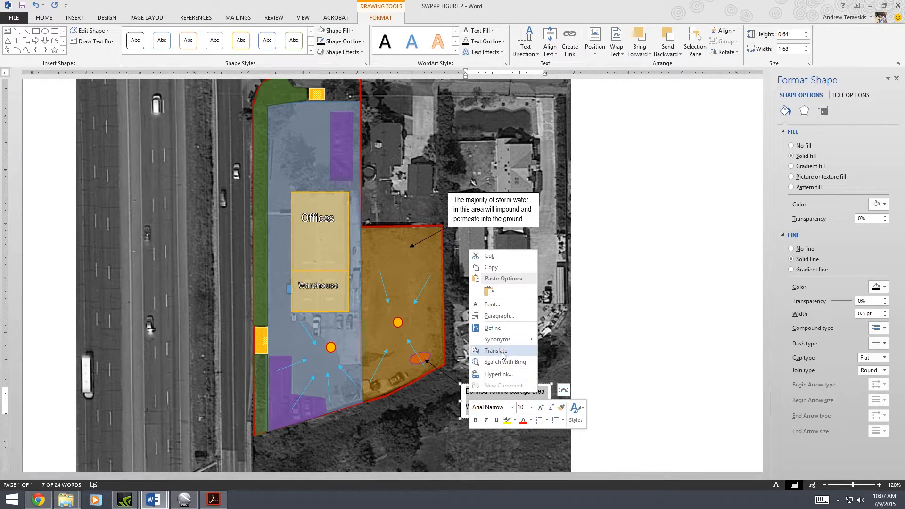
pyautogui.click(500, 316)
pyautogui.click(442, 229)
pyautogui.click(442, 234)
pyautogui.click(442, 233)
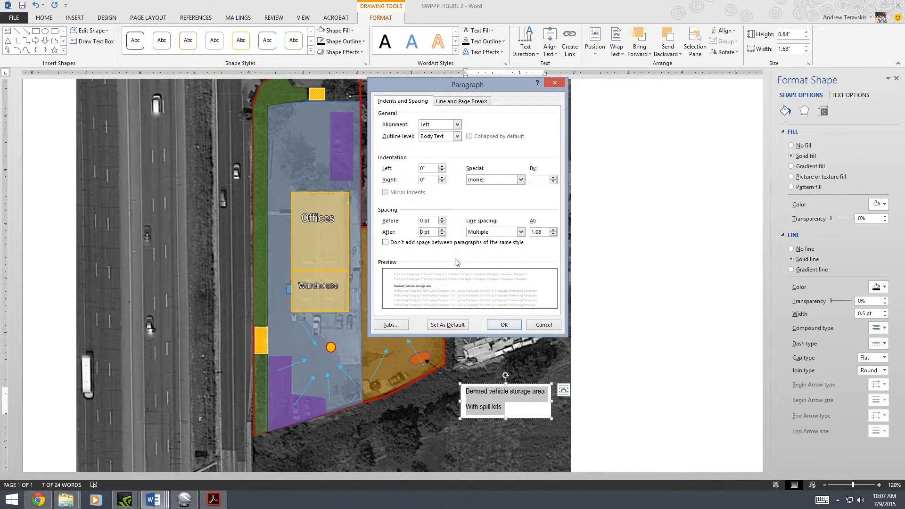
pyautogui.click(502, 324)
pyautogui.moveTo(505, 418); pyautogui.dragTo(505, 407)
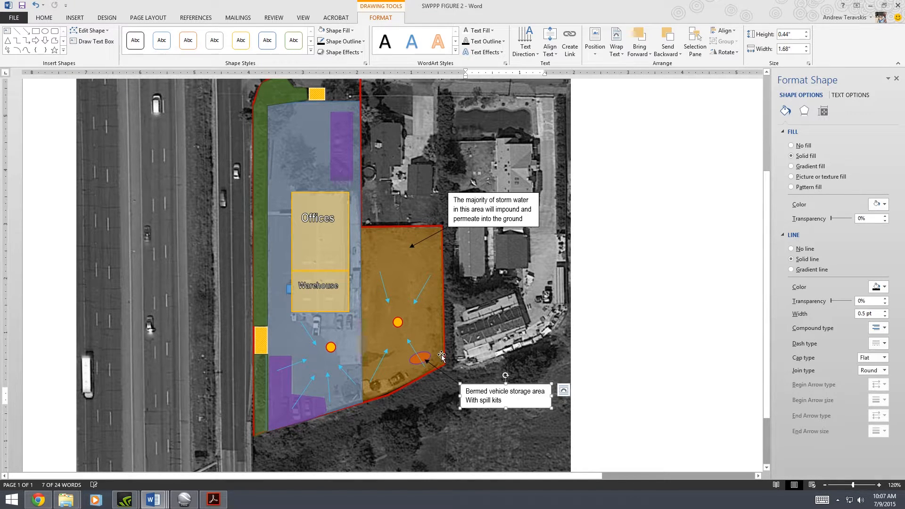
# - Draw a small triangle on top of the orange ellipse in the brown area
pyautogui.click(75, 17)
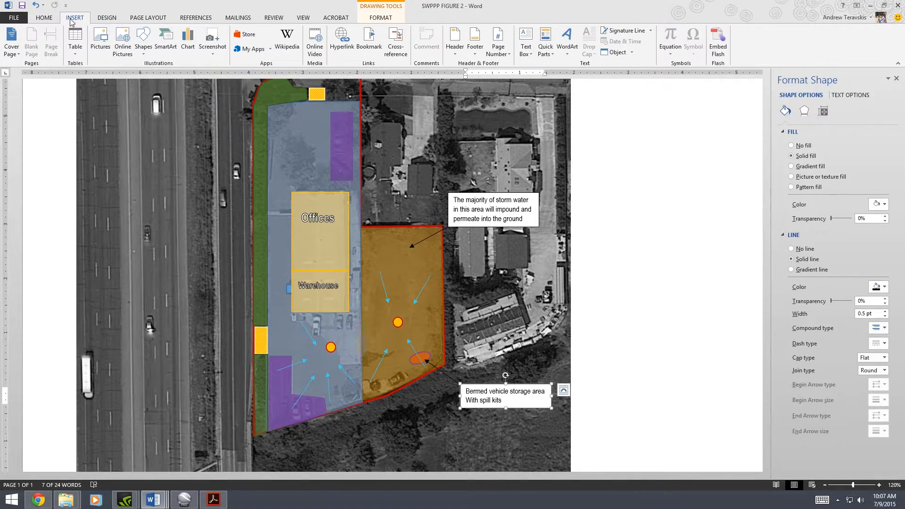
pyautogui.click(143, 43)
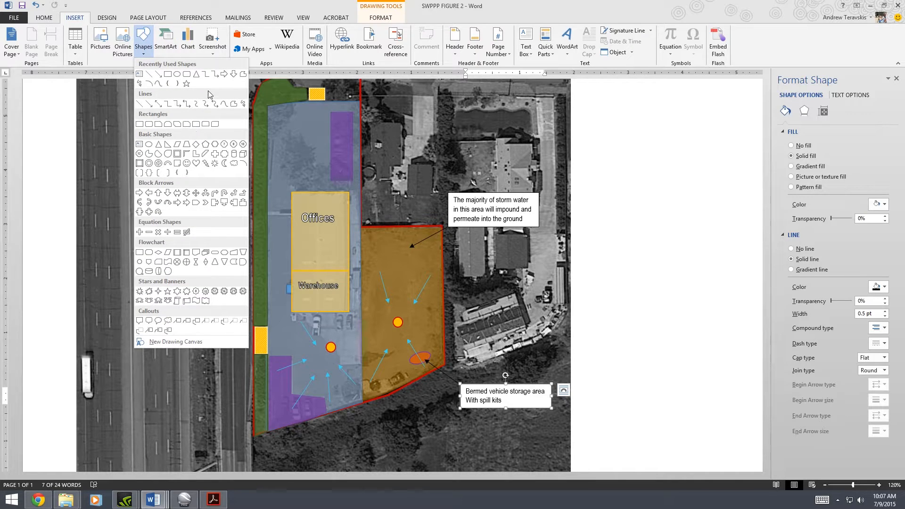
pyautogui.click(196, 75)
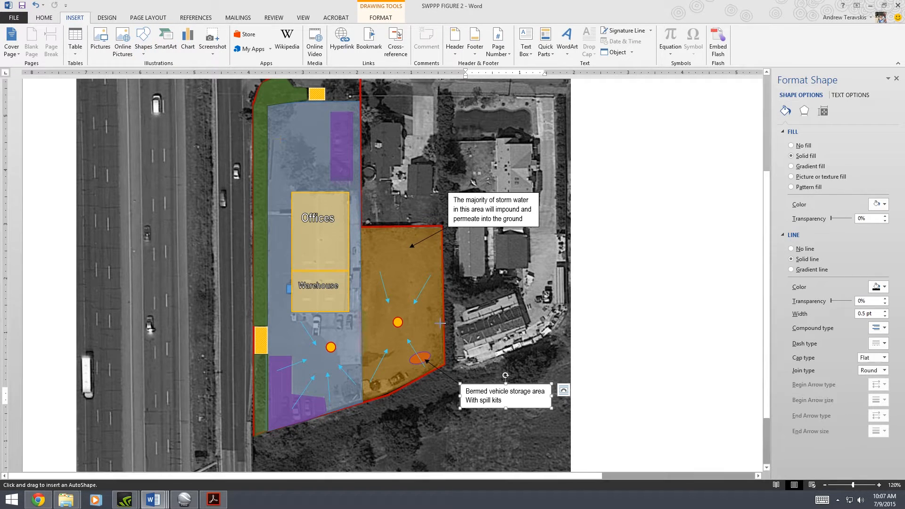
pyautogui.moveTo(420, 351); pyautogui.dragTo(428, 357)
pyautogui.click(462, 355)
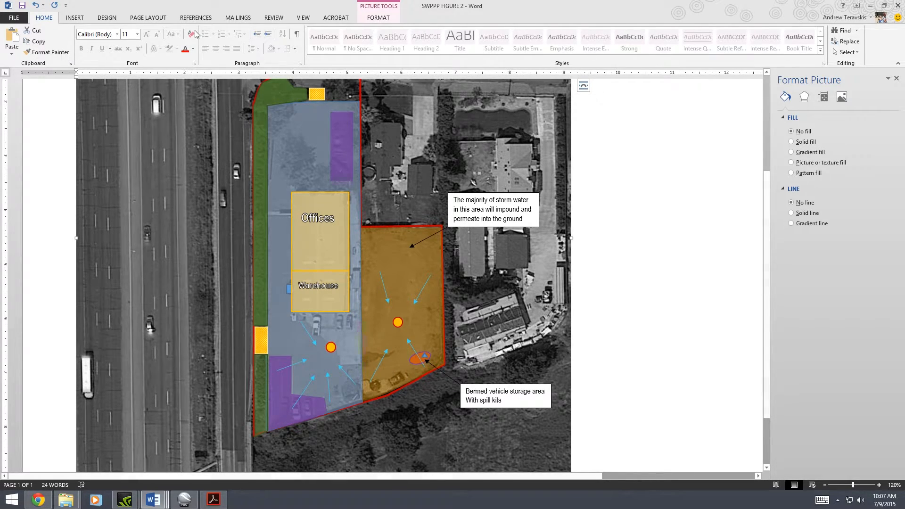
# - Draw a rectangle about 0.11" by 0.18" on the southern border between the blue and brown areas, with red fill and red outline
pyautogui.click(75, 18)
pyautogui.click(147, 47)
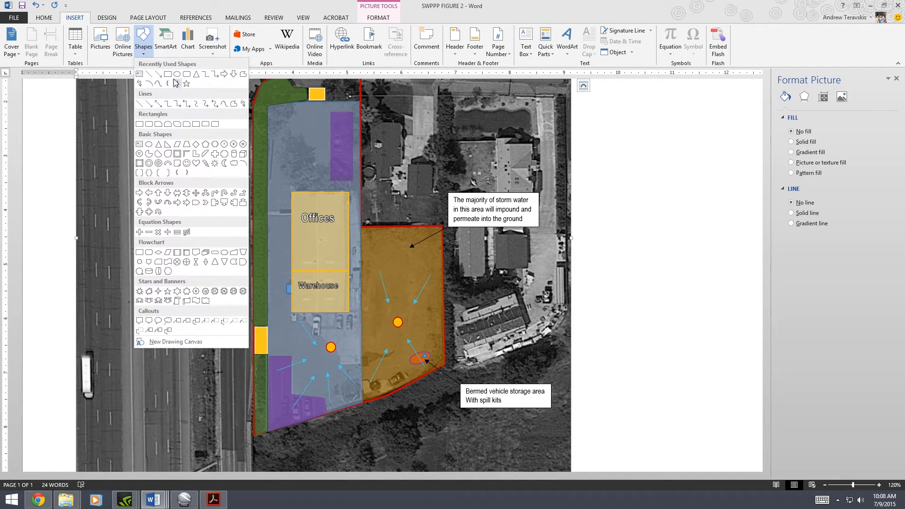
pyautogui.click(166, 76)
pyautogui.press('Escape')
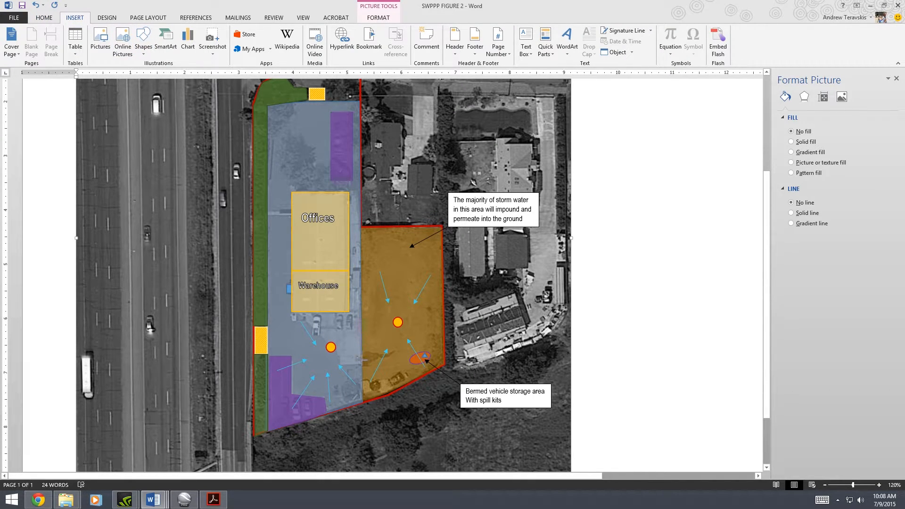
pyautogui.moveTo(368, 367); pyautogui.dragTo(361, 359)
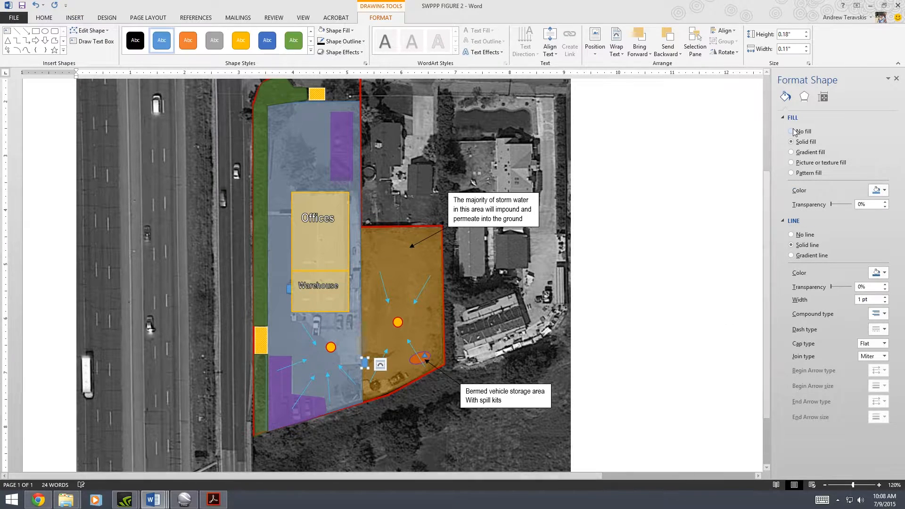
pyautogui.click(878, 190)
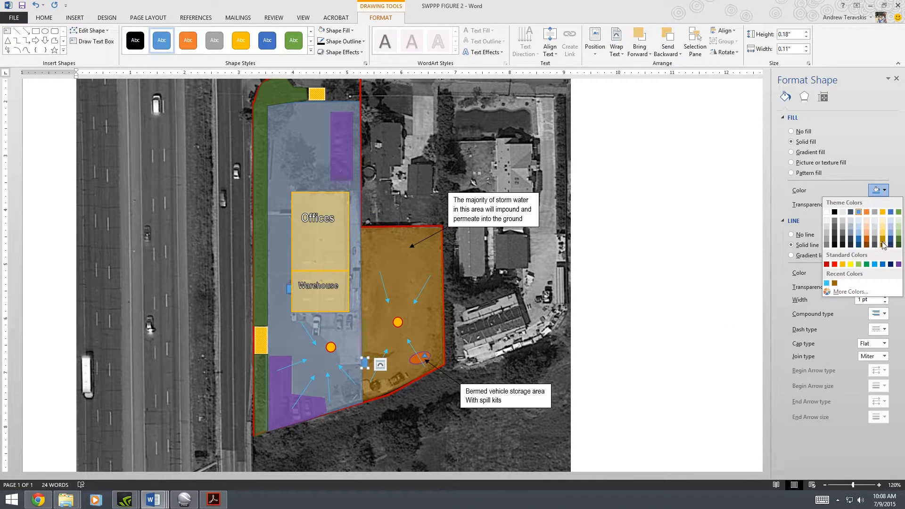
pyautogui.click(834, 265)
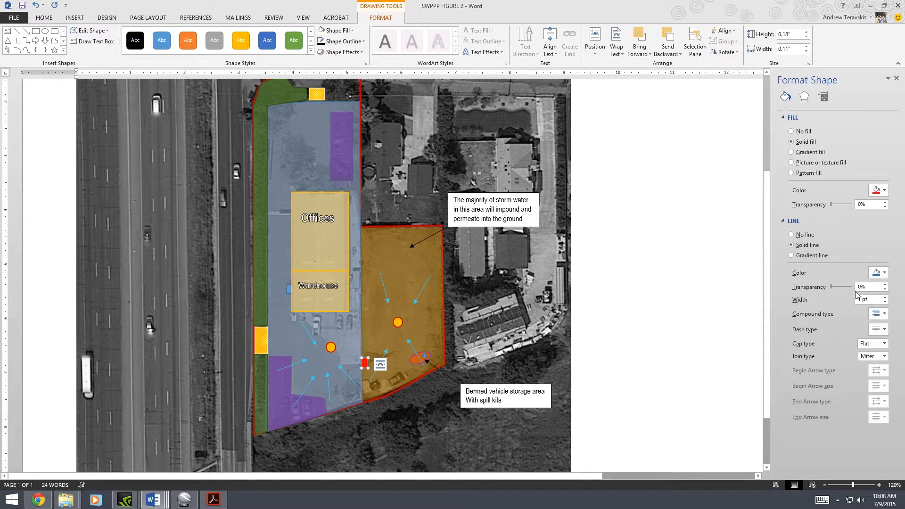
pyautogui.click(879, 275)
pyautogui.click(834, 348)
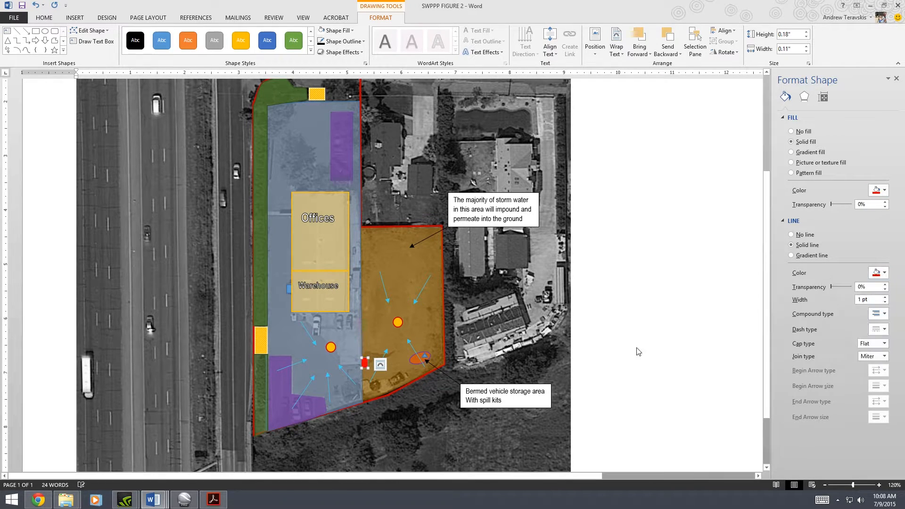
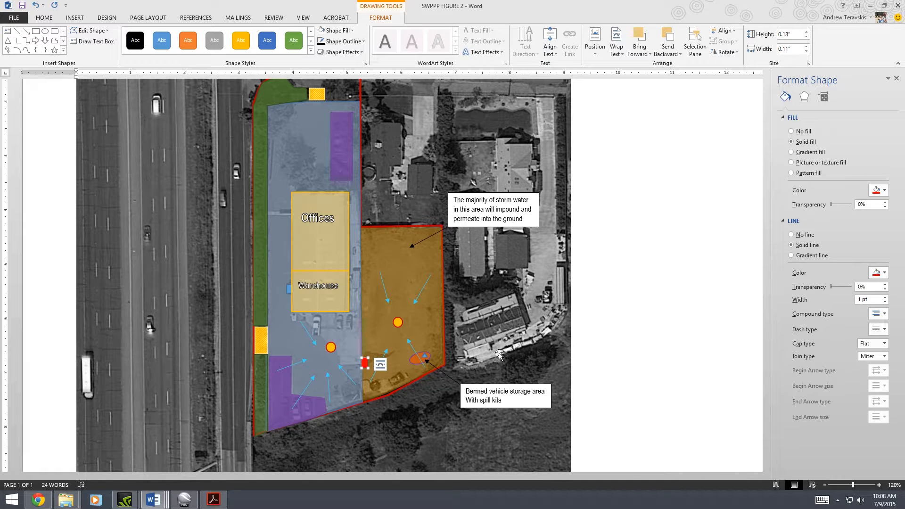
# - Reposition the flow arrow southeast of the blue area's drain to point at the drain from the northeast, about 0.32" by 0.23"
pyautogui.click(347, 374)
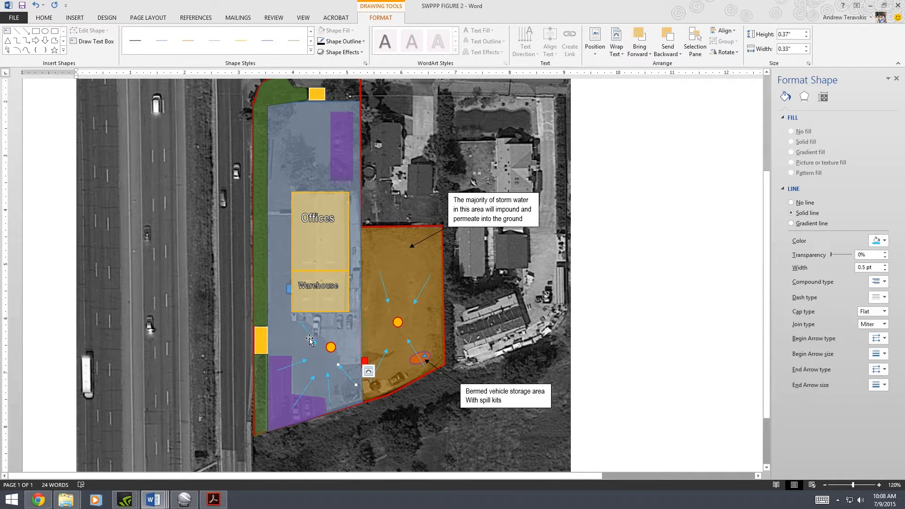
pyautogui.moveTo(348, 377); pyautogui.dragTo(343, 336)
pyautogui.scroll(5, 337, 302)
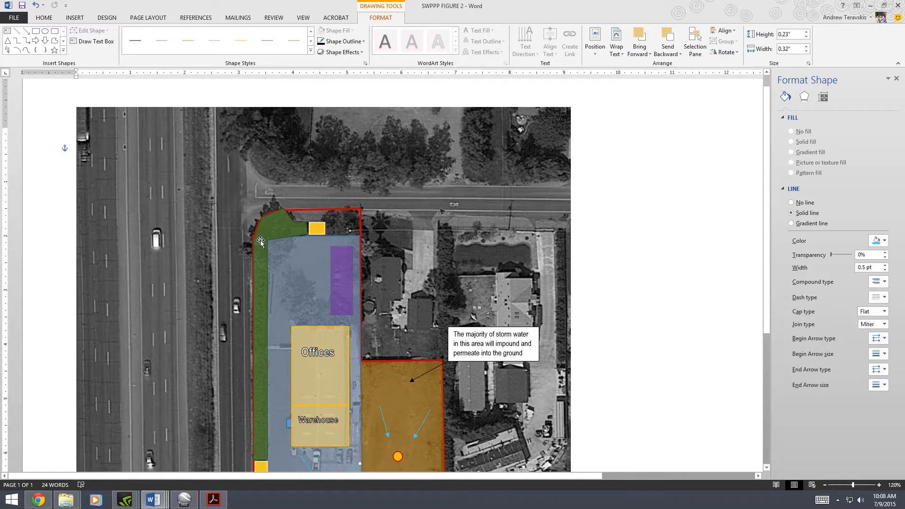
pyautogui.scroll(-3, 245, 234)
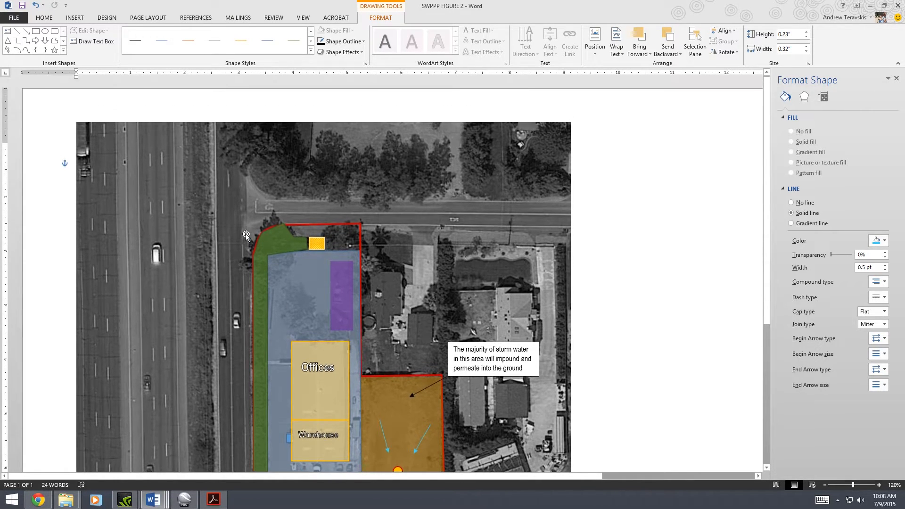
pyautogui.scroll(-2, 245, 234)
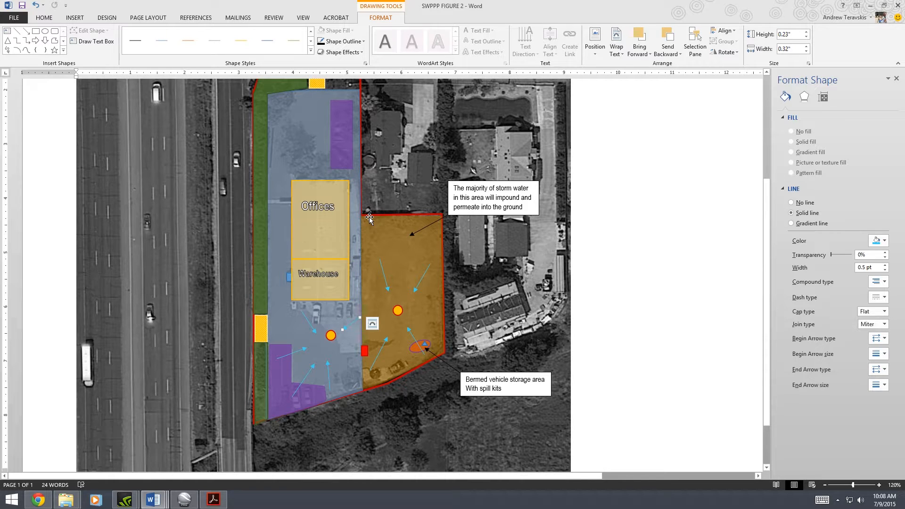
pyautogui.scroll(-2, 369, 216)
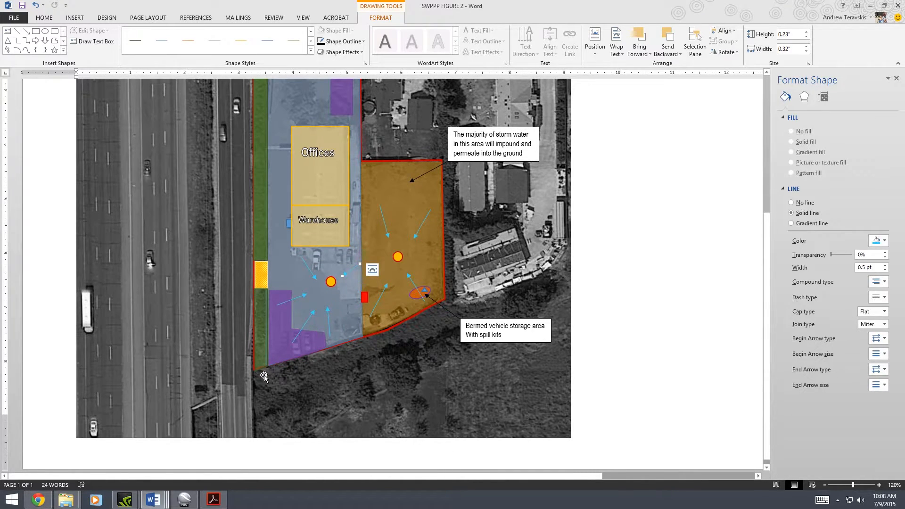
# - Place a copy of the storage note's leader arrow south of the red rectangle, pointing up at it, about 0.96" by 0.08"
pyautogui.scroll(2, 373, 354)
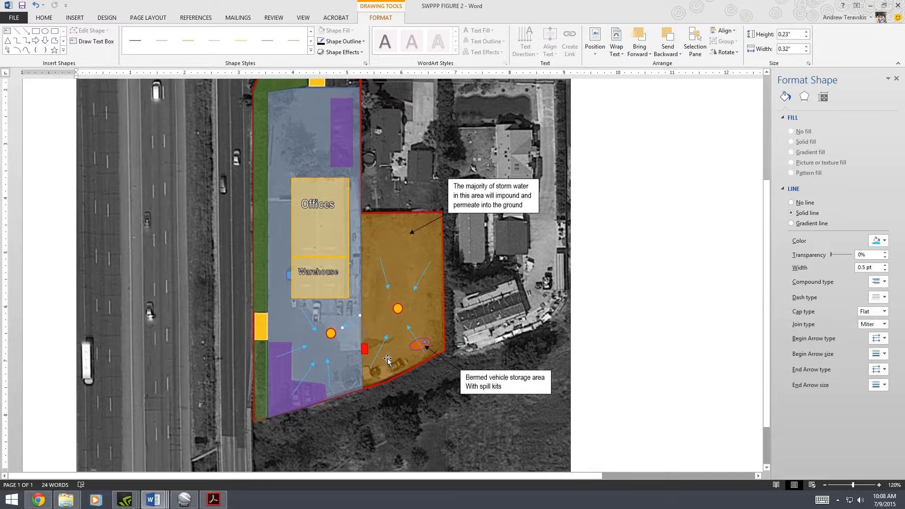
pyautogui.click(452, 370)
pyautogui.moveTo(453, 370); pyautogui.dragTo(368, 406)
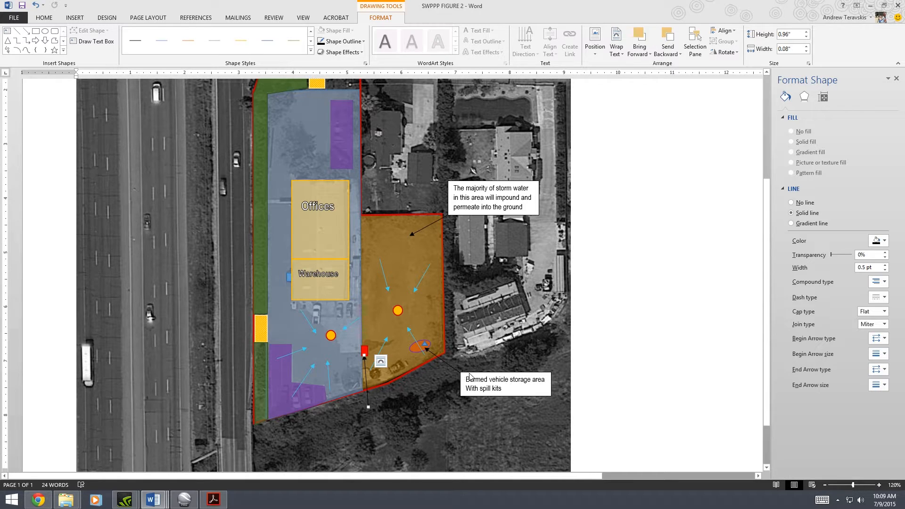
# - Copy the storage note to the tail of the red rectangle's arrow, change its text to "Rattletrap", and shrink it to about 0.28" by 0.71"
pyautogui.click(470, 376)
pyautogui.moveTo(470, 375); pyautogui.dragTo(347, 418)
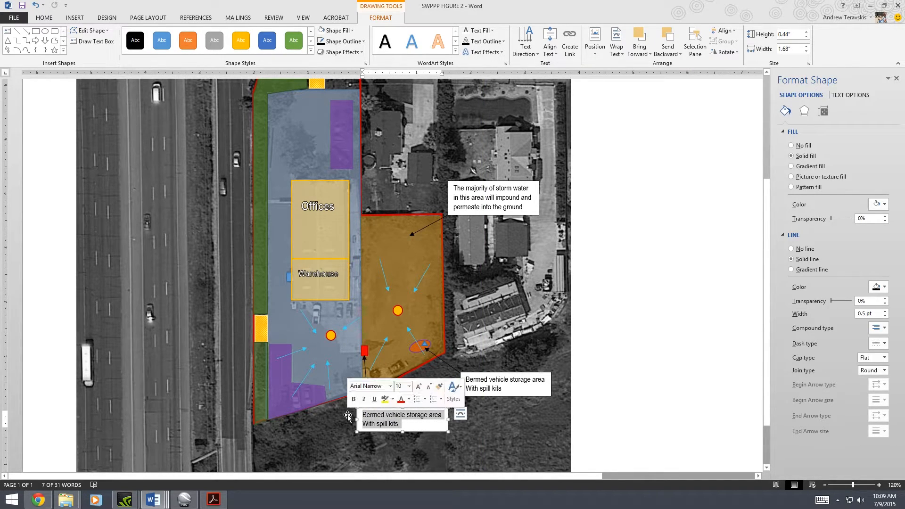
pyautogui.press('BackSpace')
pyautogui.write('Rattletrap')
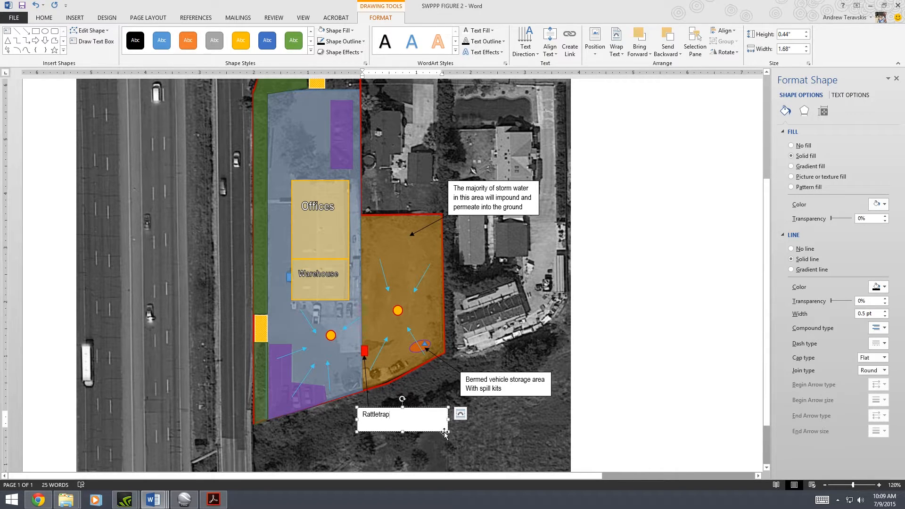
pyautogui.moveTo(447, 430); pyautogui.dragTo(396, 423)
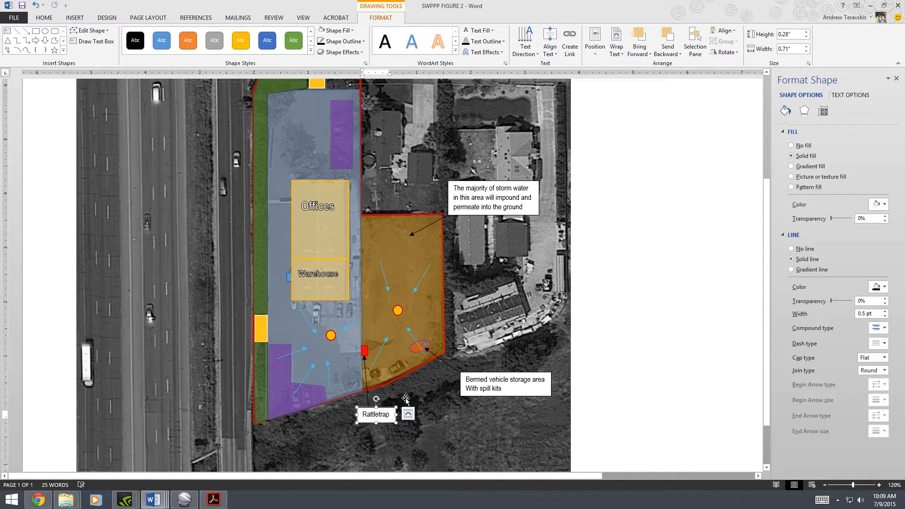
# - Place a flow arrow in the blue area's southeast corner pointing northwest at the drain, about 0.52" by 0.32"
pyautogui.scroll(1, 417, 377)
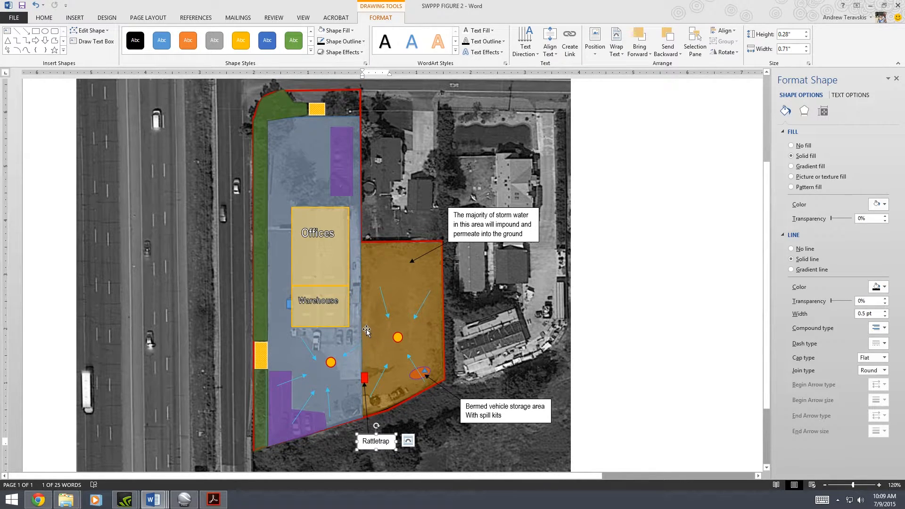
pyautogui.moveTo(329, 411); pyautogui.dragTo(354, 405)
pyautogui.moveTo(342, 375); pyautogui.dragTo(337, 378)
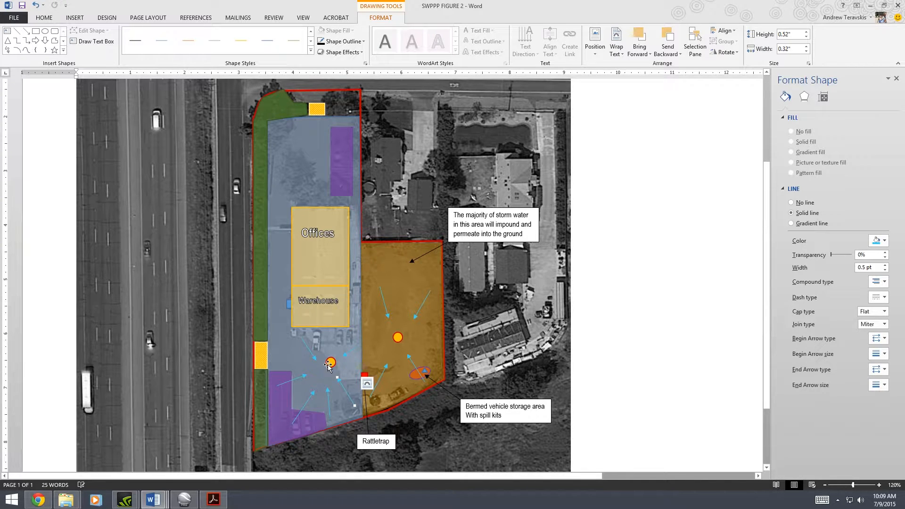
# - Place two north-pointing flow arrows along the blue area's west edge, the northern one about 1.43" by 0.06"
pyautogui.scroll(1, 328, 366)
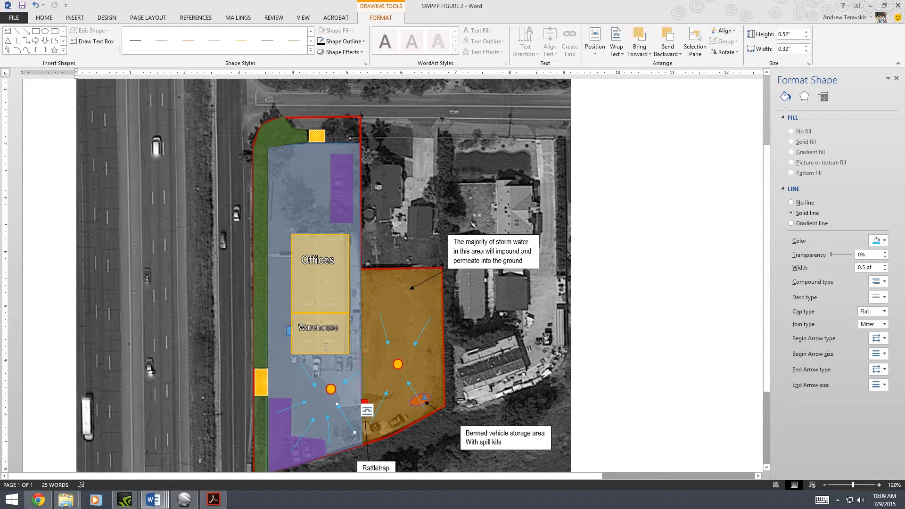
pyautogui.click(325, 347)
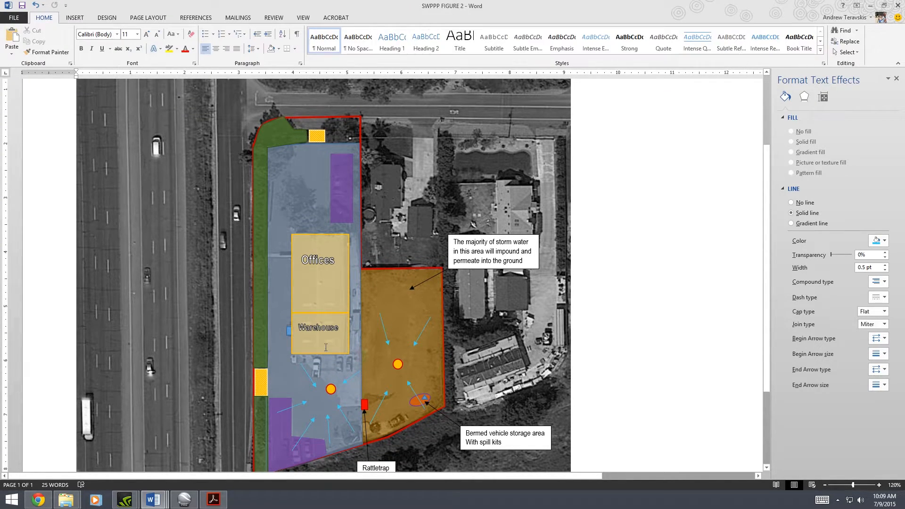
pyautogui.click(316, 385)
pyautogui.moveTo(317, 386); pyautogui.dragTo(275, 289)
pyautogui.moveTo(266, 259); pyautogui.dragTo(272, 183)
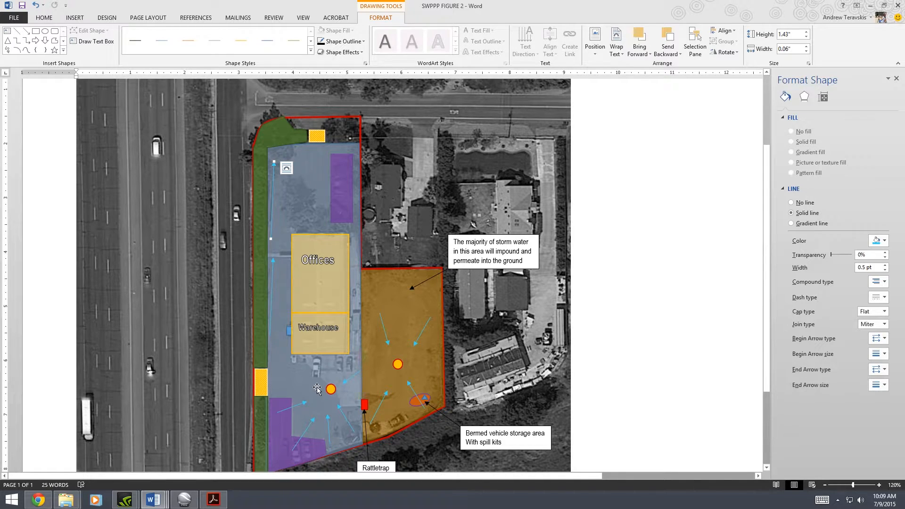
# - Place three northwest-pointing flow arrows north of the offices and one about 0.53" by 0.07" running out through the north entrance
pyautogui.click(302, 404)
pyautogui.moveTo(303, 403); pyautogui.dragTo(324, 148)
pyautogui.moveTo(327, 157); pyautogui.dragTo(322, 192)
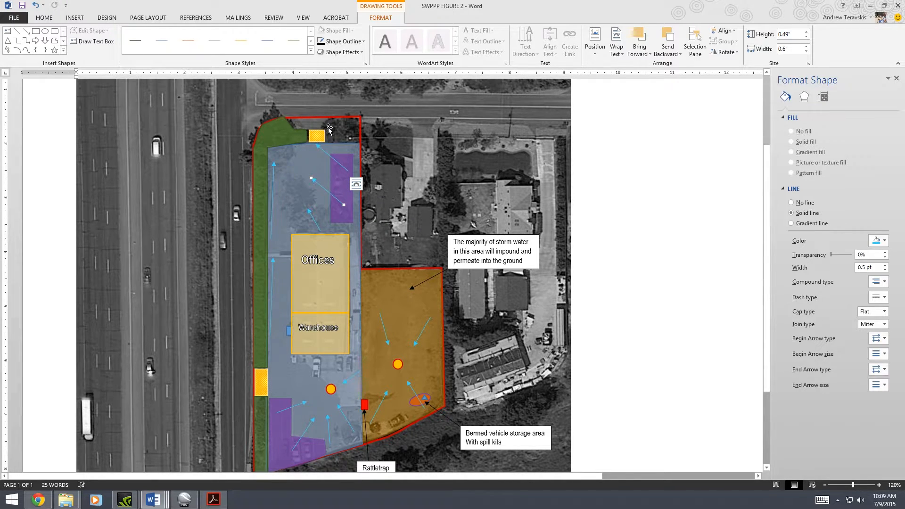
pyautogui.hotkey('ctrl', 'z')
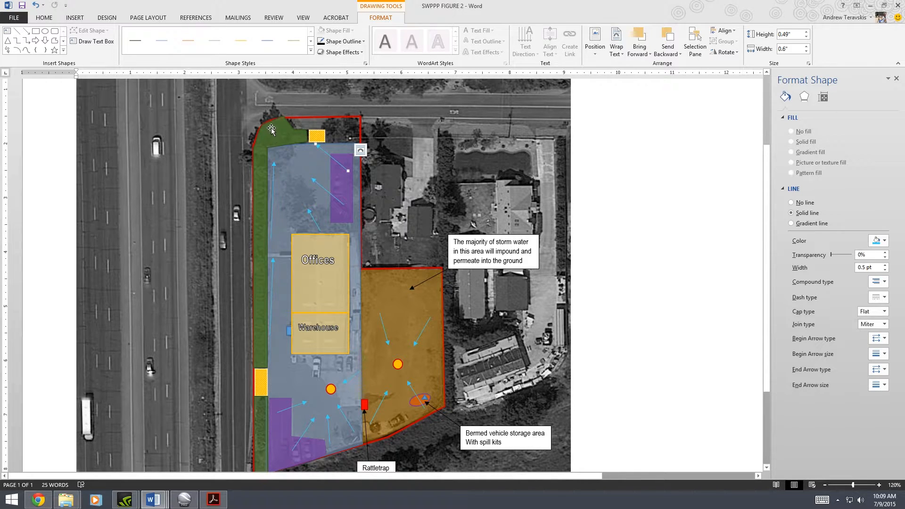
pyautogui.moveTo(330, 157)
pyautogui.mouseDown()
pyautogui.moveTo(324, 124)
pyautogui.moveTo(311, 115)
pyautogui.moveTo(331, 142)
pyautogui.moveTo(313, 154)
pyautogui.mouseUp()
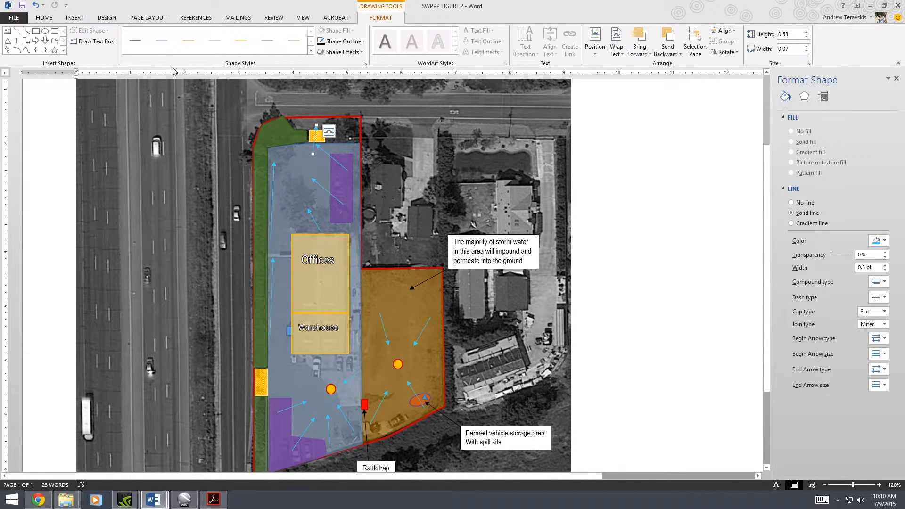
# - Draw a circle about 0.16" by 0.15" in the green area's northwest corner and fill it with light gold
pyautogui.click(75, 18)
pyautogui.click(144, 39)
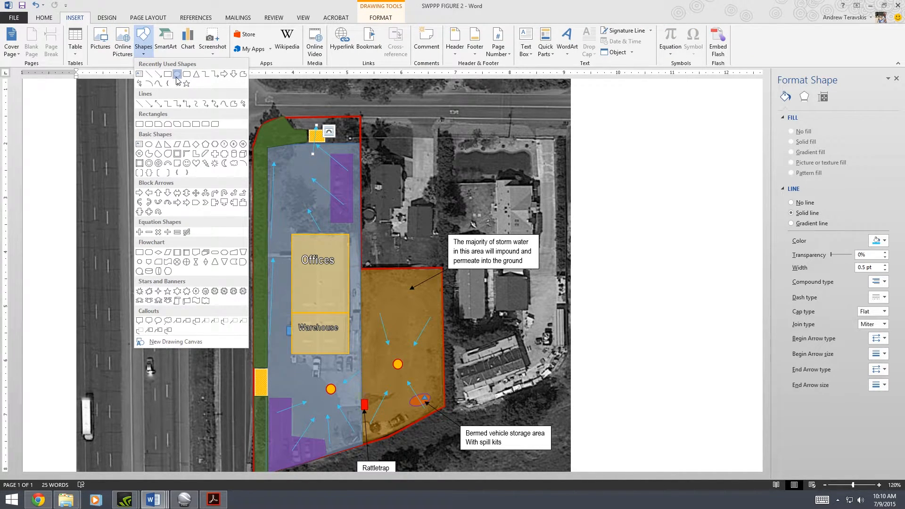
pyautogui.click(176, 76)
pyautogui.moveTo(264, 129); pyautogui.dragTo(270, 136)
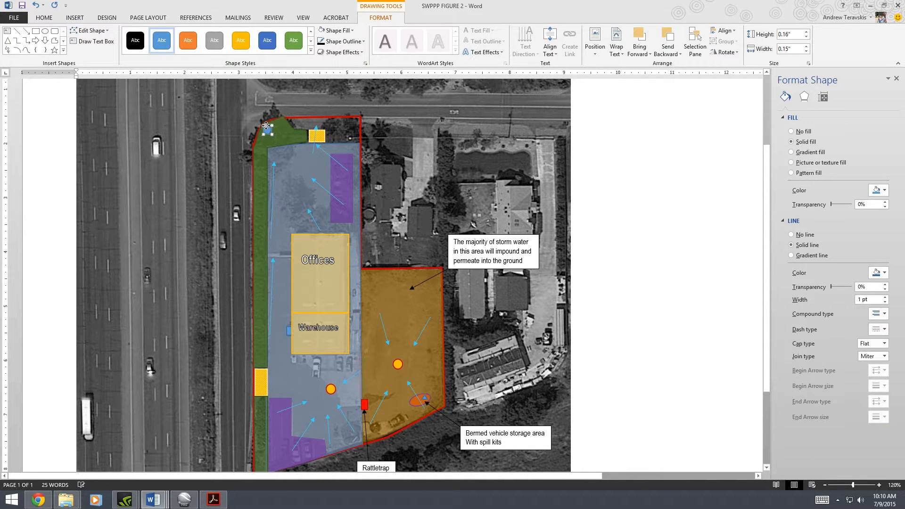
pyautogui.click(879, 190)
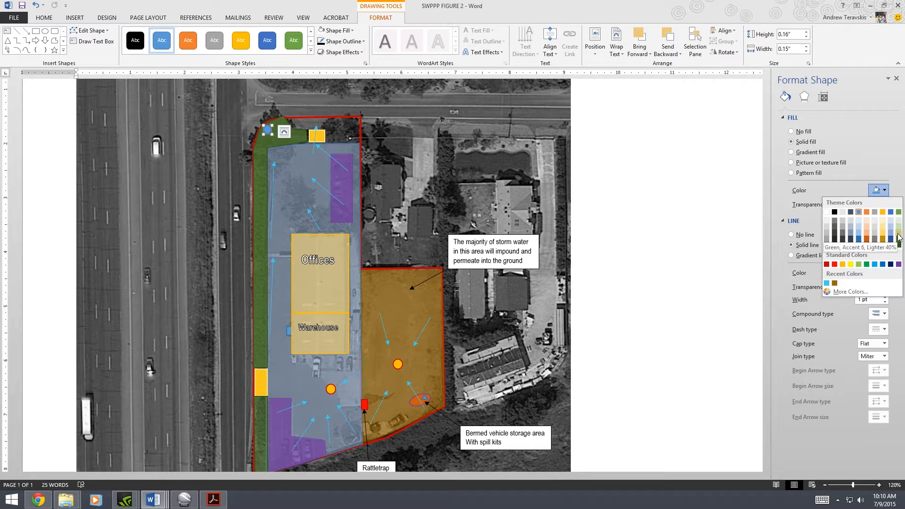
pyautogui.click(883, 231)
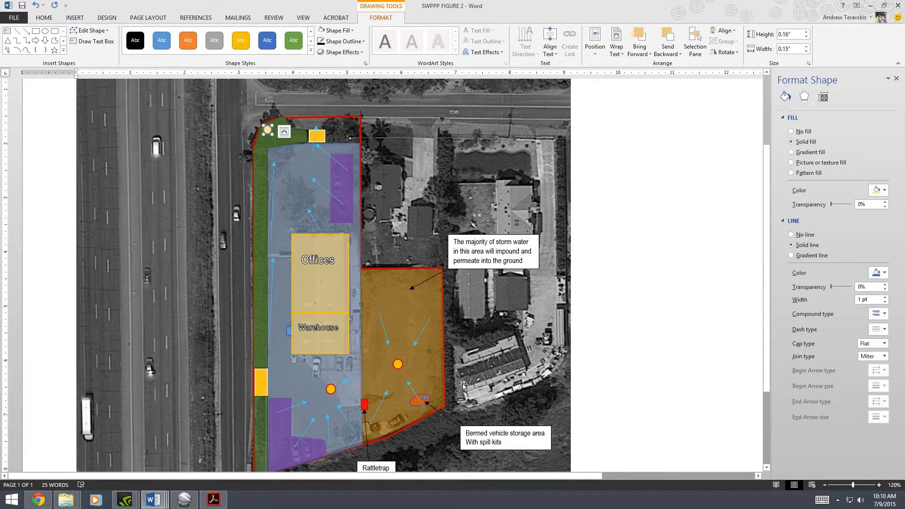
# - Copy the storage note and its leader arrow to the northwest, change the text to "Catch Basin", and shrink the text box to fit
pyautogui.click(451, 423)
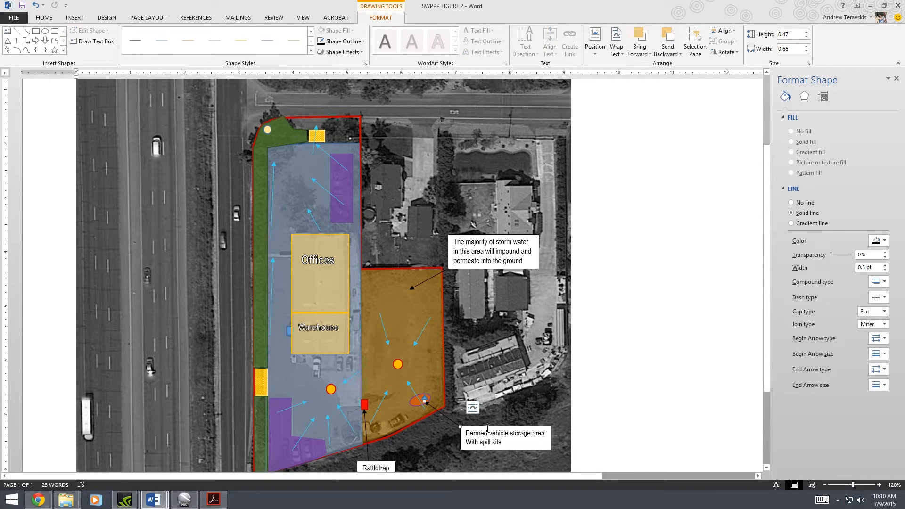
pyautogui.click(487, 429)
pyautogui.keyDown('shift'); pyautogui.click(453, 420); pyautogui.keyUp('shift')
pyautogui.moveTo(488, 427); pyautogui.dragTo(158, 147)
pyautogui.write('Catch Basin')
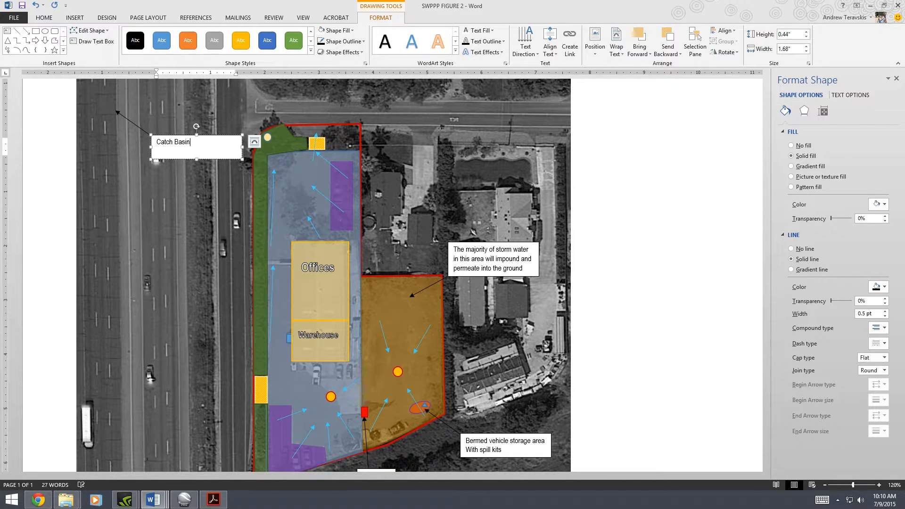
pyautogui.moveTo(151, 135); pyautogui.dragTo(194, 142)
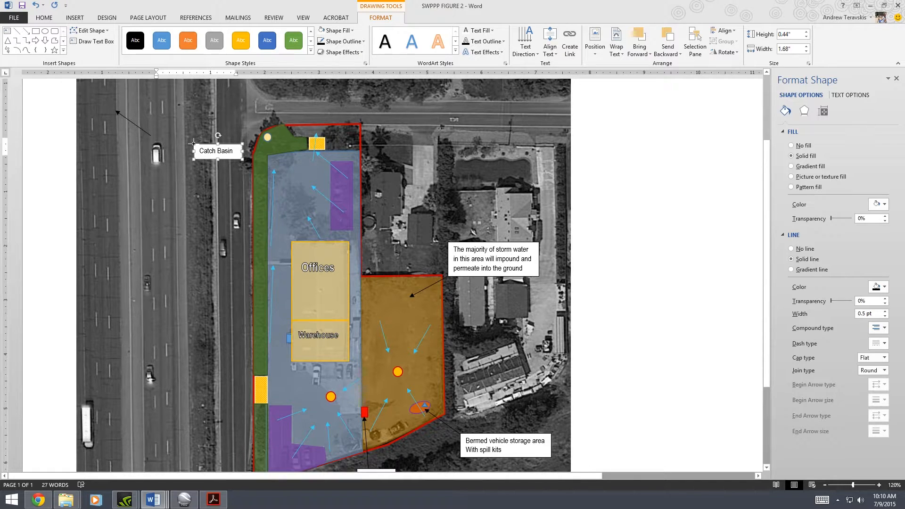
# - Reposition the copied leader arrow to run from the Catch Basin label to the light gold circle, about 0.09" by 0.54"
pyautogui.click(118, 112)
pyautogui.moveTo(118, 112); pyautogui.dragTo(263, 137)
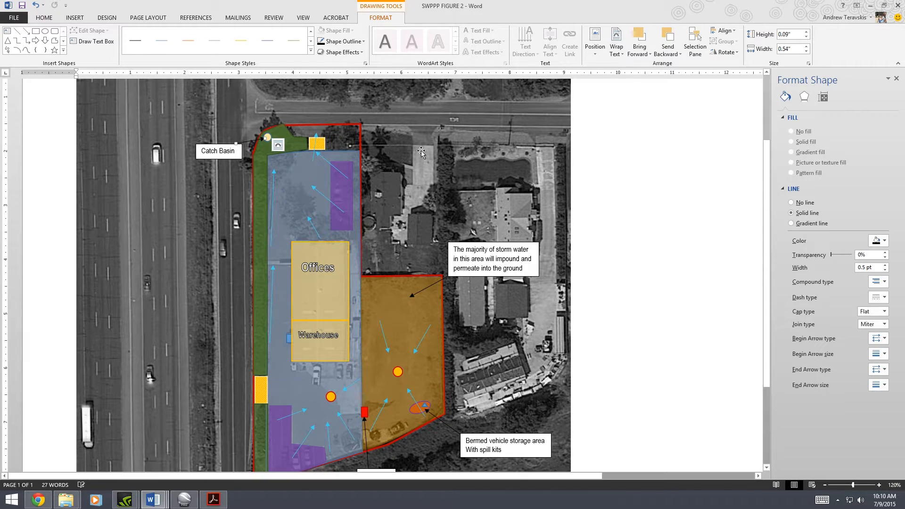
pyautogui.click(396, 150)
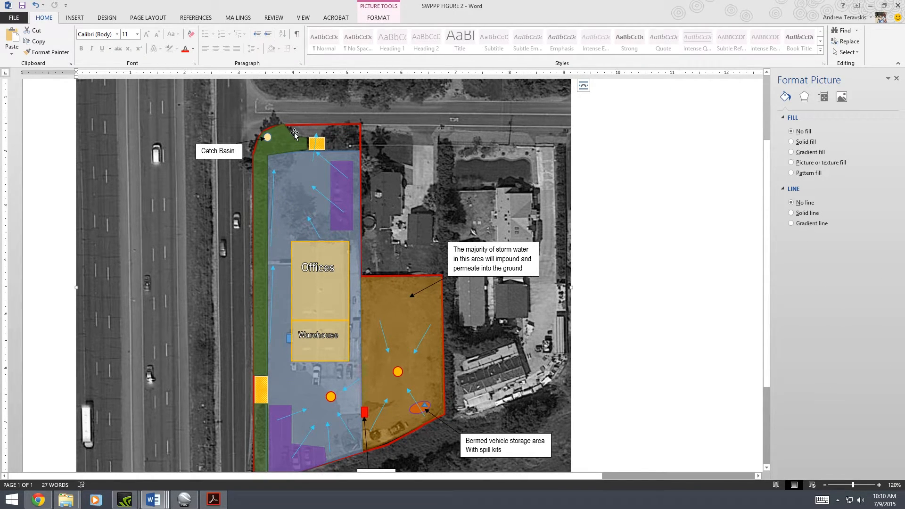
# - Place a copy of the storm water impoundment note above the Catch Basin label, northwest of the site
pyautogui.click(483, 244)
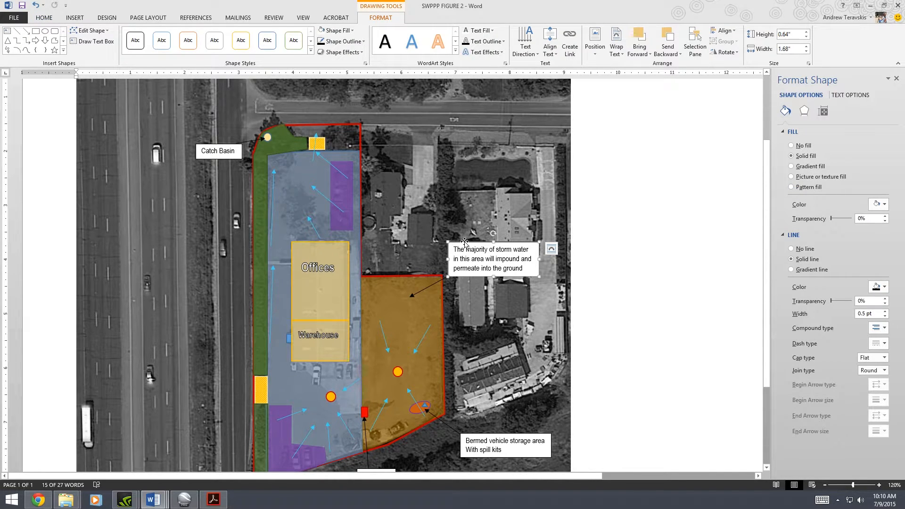
pyautogui.moveTo(464, 241); pyautogui.dragTo(188, 156)
pyautogui.scroll(-1, 424, 283)
# - Add two leader arrows from the copied storm water note, one to the green area and one to the northern border east of the entrance
pyautogui.click(428, 332)
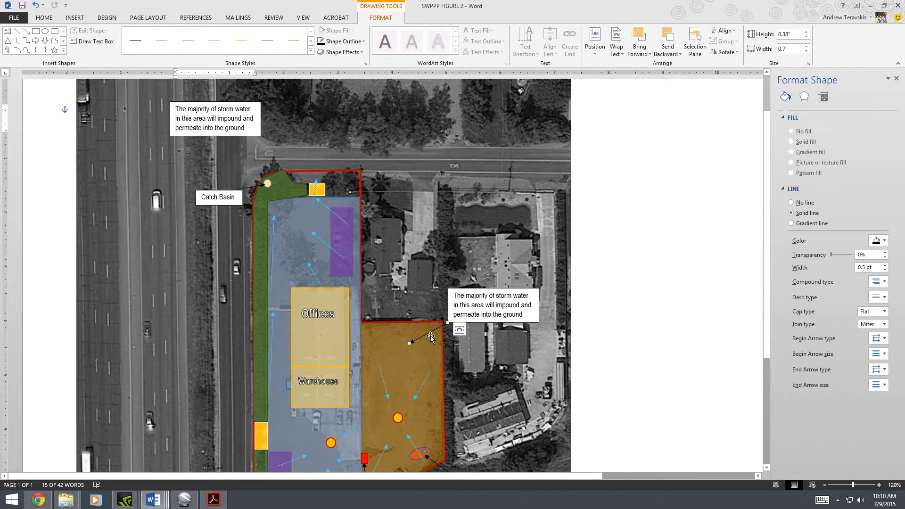
pyautogui.moveTo(428, 333); pyautogui.dragTo(279, 180)
pyautogui.keyDown('ctrl'); pyautogui.moveTo(235, 147); pyautogui.dragTo(267, 146); pyautogui.keyUp('ctrl')
pyautogui.moveTo(313, 179); pyautogui.dragTo(335, 175)
pyautogui.moveTo(245, 130); pyautogui.dragTo(179, 128)
pyautogui.click(307, 214)
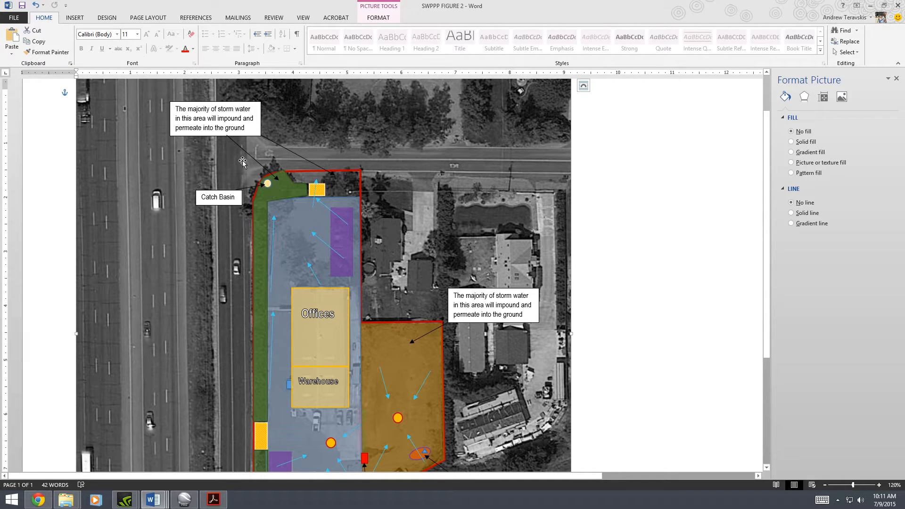
# - Replace "ground" with "adjacent catch basin" in the northern storm water note
pyautogui.click(241, 136)
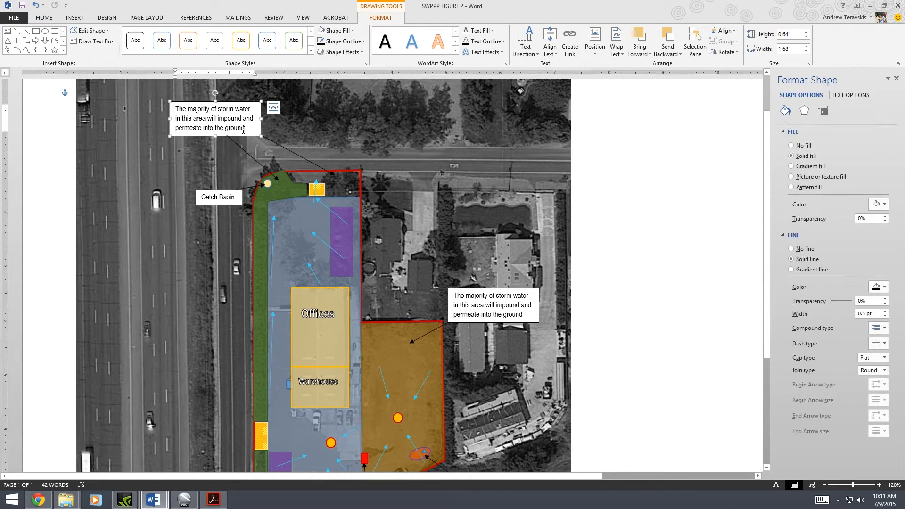
pyautogui.moveTo(244, 129); pyautogui.dragTo(224, 129)
pyautogui.write('adjacent')
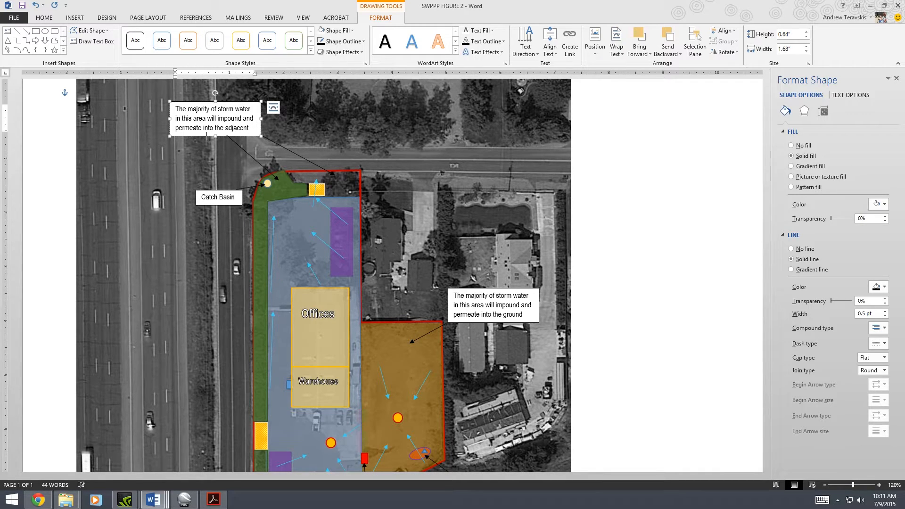
pyautogui.write('catch basin')
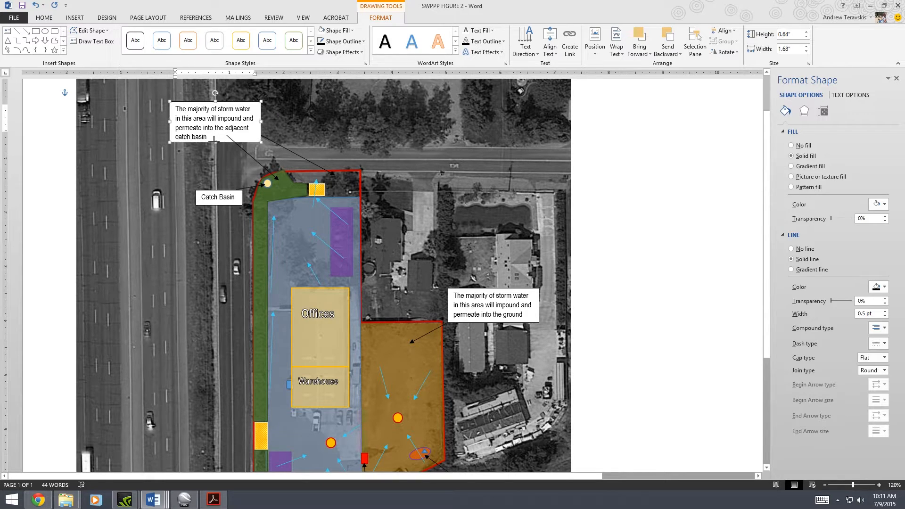
# - Enlarge the northern note's text box to 0.77" high and bring it in front of its leader arrows
pyautogui.click(217, 143)
pyautogui.rightClick(218, 143)
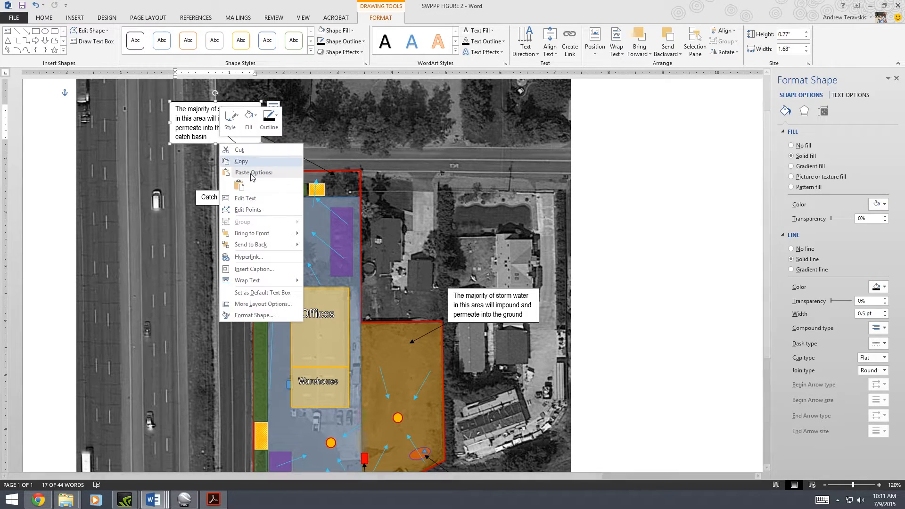
pyautogui.moveTo(266, 233)
pyautogui.click(311, 237)
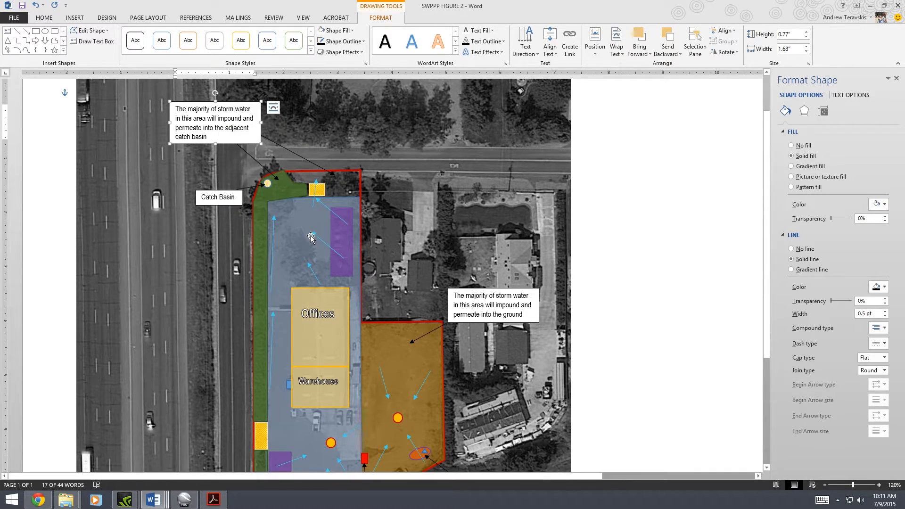
# - Adjust the flow arrow west of the building so its tail starts nearer the warehouse and it points slightly northwest
pyautogui.scroll(-2, 311, 237)
pyautogui.click(280, 153)
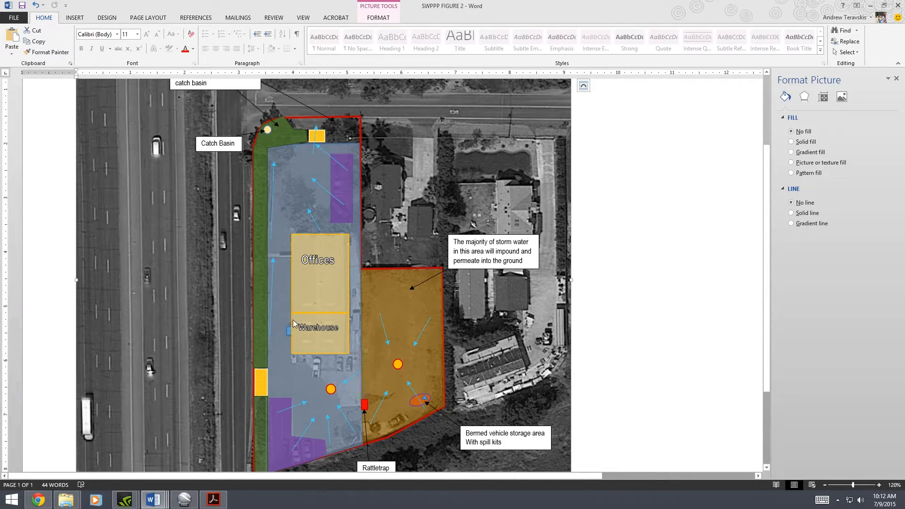
pyautogui.click(272, 312)
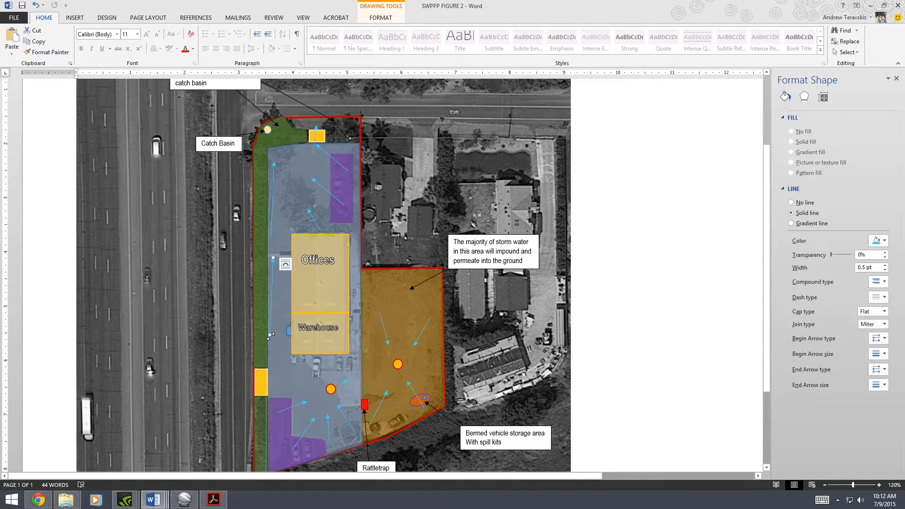
pyautogui.moveTo(270, 334); pyautogui.dragTo(276, 312)
pyautogui.moveTo(273, 269); pyautogui.dragTo(279, 320)
# - Place a flow arrow southwest of the warehouse pointing toward the drain and another along the building's east side pointing south
pyautogui.moveTo(309, 384); pyautogui.dragTo(309, 384)
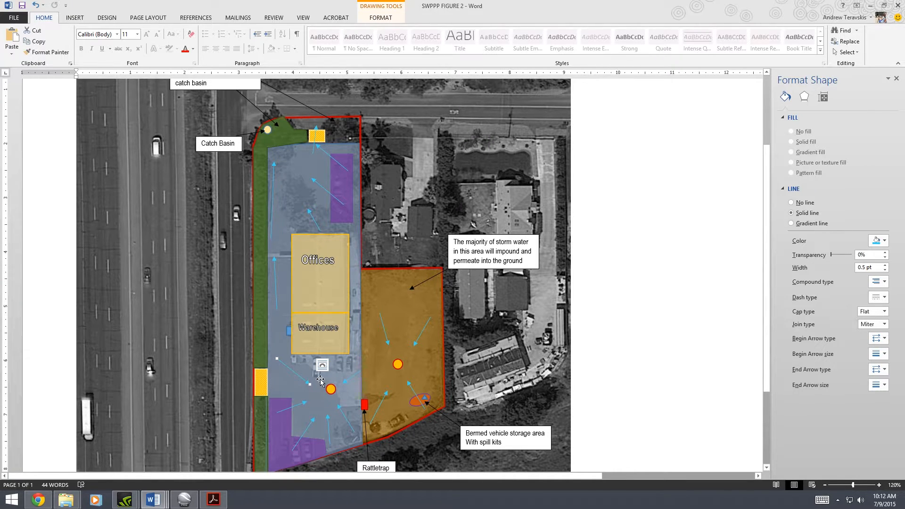
pyautogui.moveTo(311, 369); pyautogui.dragTo(351, 325)
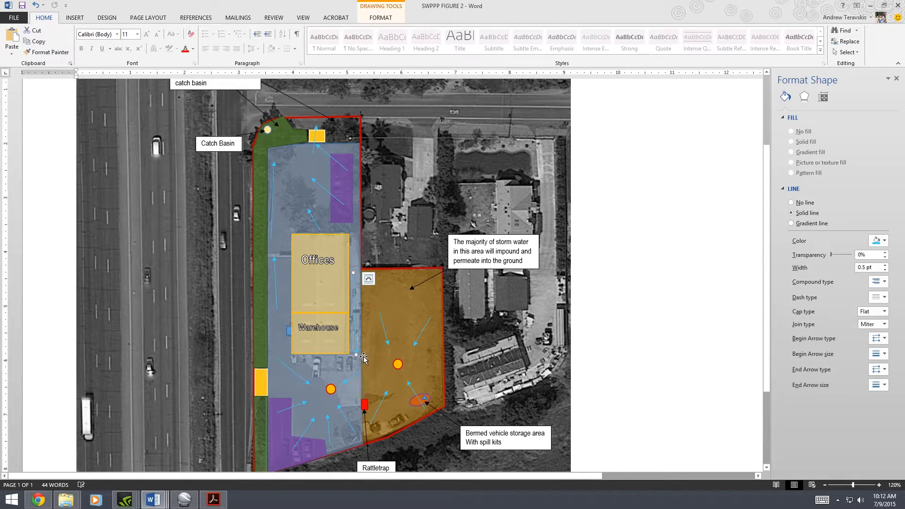
pyautogui.click(325, 377)
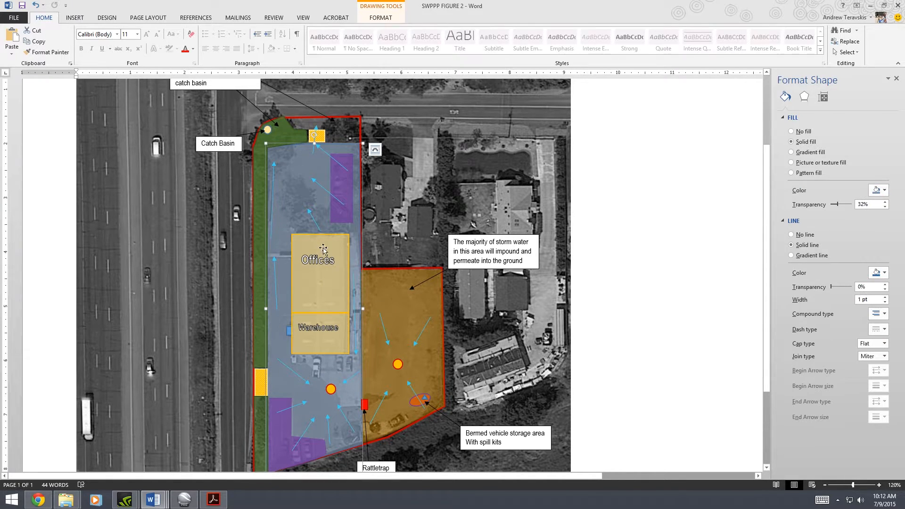
# - Duplicate the blue drainage area and align the copy over the original
pyautogui.click(353, 289)
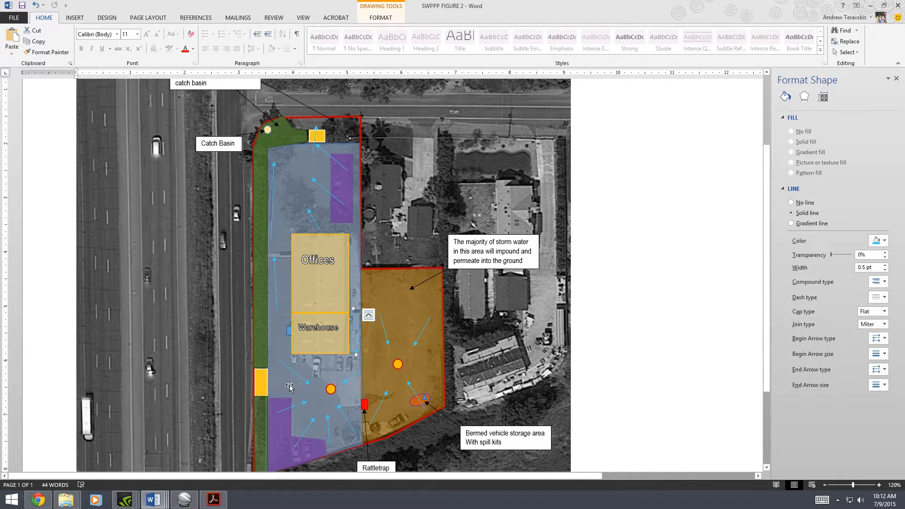
pyautogui.click(290, 358)
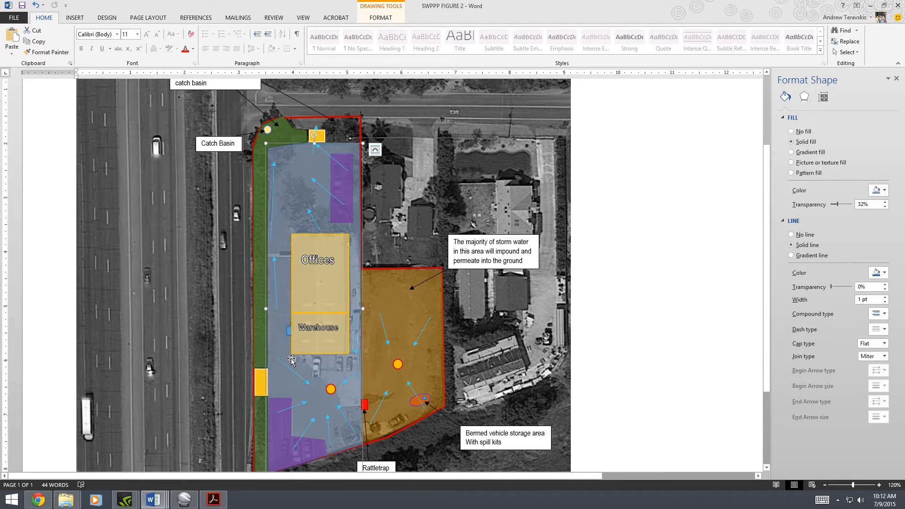
pyautogui.click(291, 358)
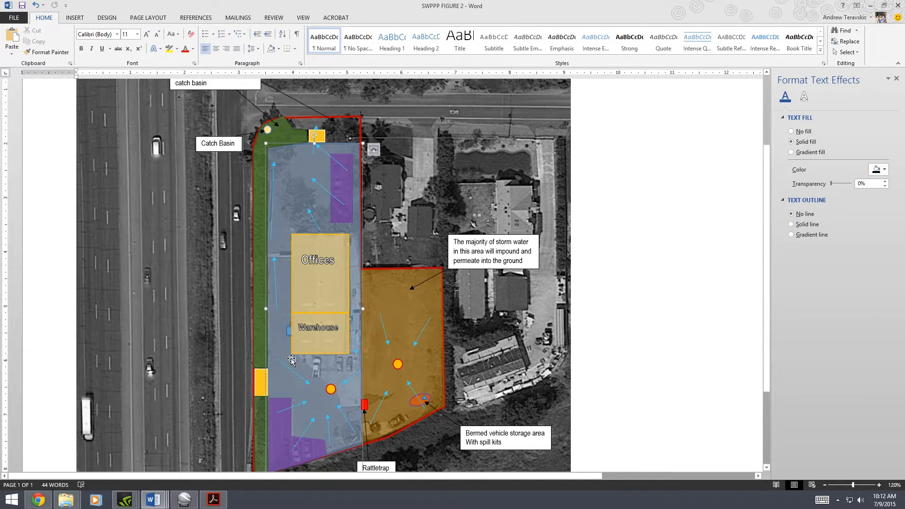
pyautogui.hotkey('ctrl', 'v')
pyautogui.moveTo(287, 351); pyautogui.dragTo(282, 348)
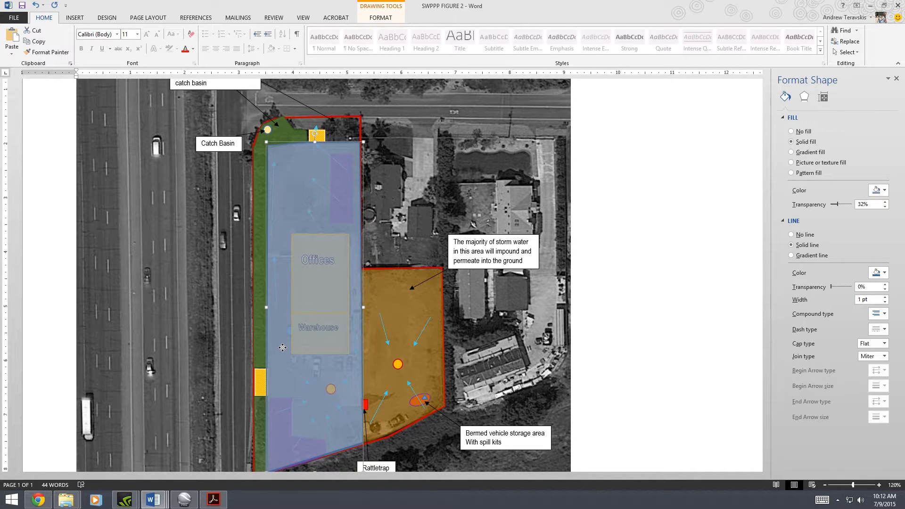
pyautogui.rightClick(282, 348)
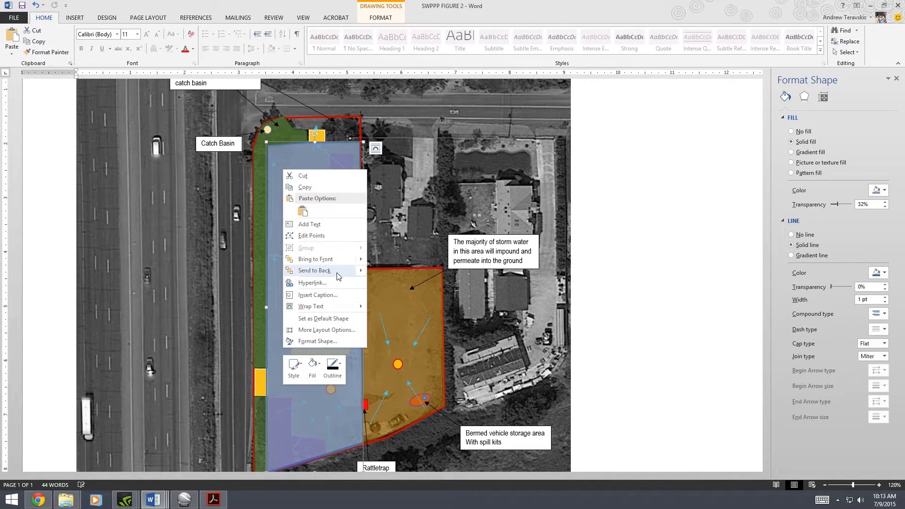
pyautogui.moveTo(338, 276)
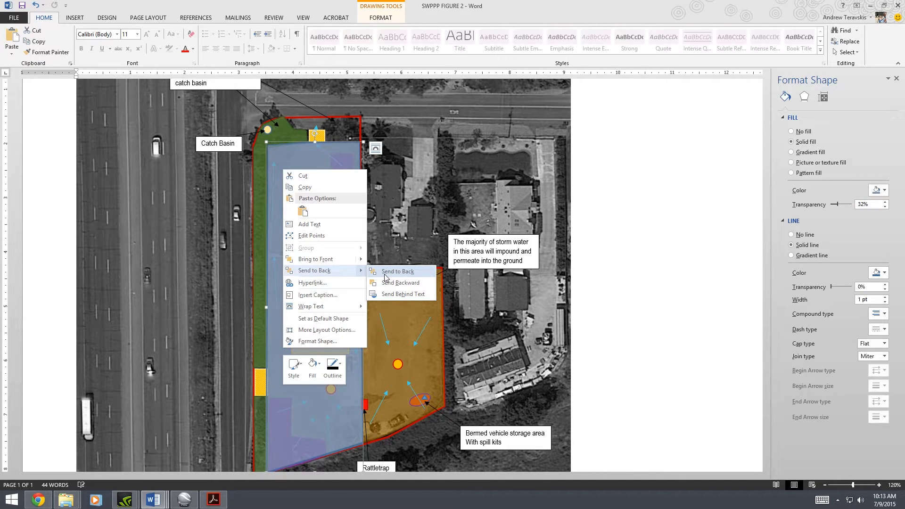
pyautogui.click(385, 273)
pyautogui.hotkey('ctrl', 'z')
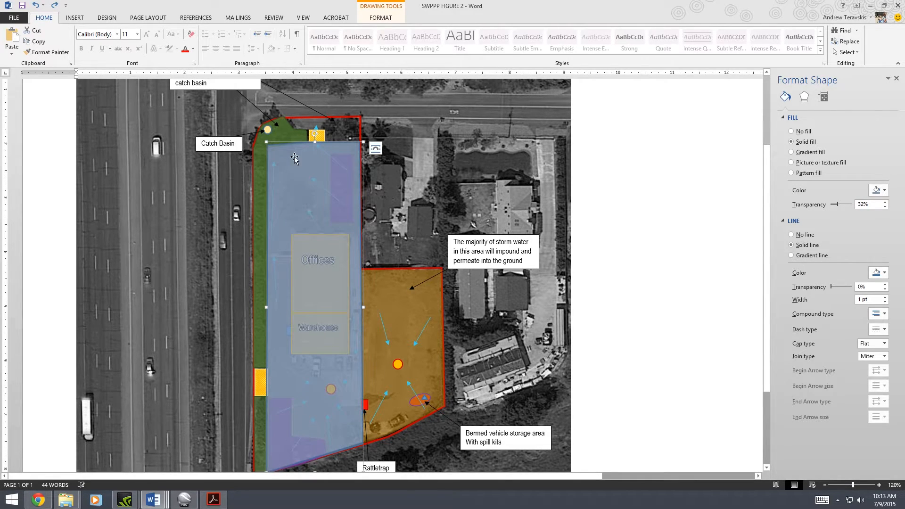
# - Reshape the copied area to cover only the site south of mid-building, with a straight north edge and its southeast corner on the boundary
pyautogui.moveTo(315, 140); pyautogui.dragTo(327, 308)
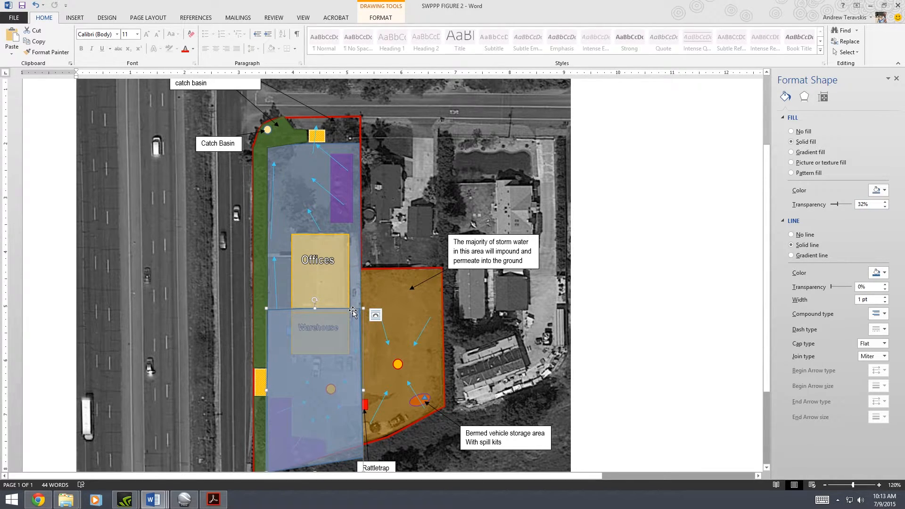
pyautogui.scroll(-1, 366, 401)
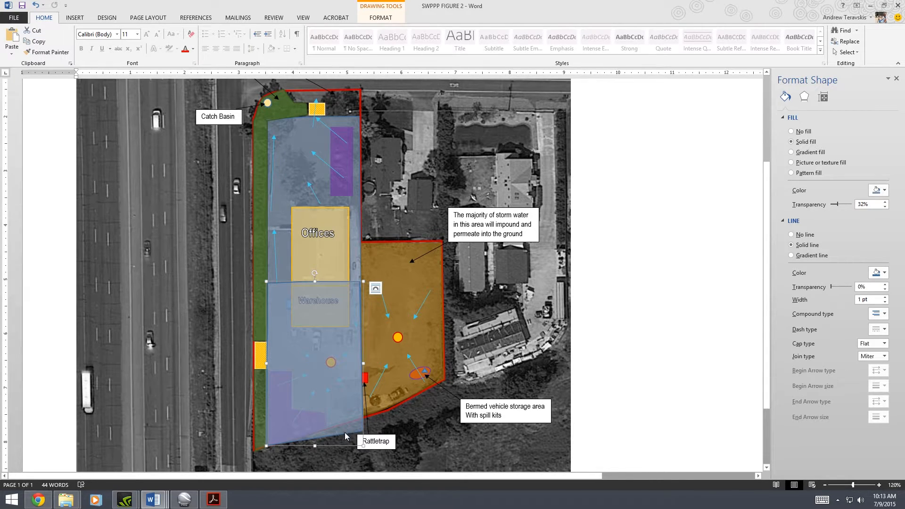
pyautogui.rightClick(346, 436)
pyautogui.click(377, 319)
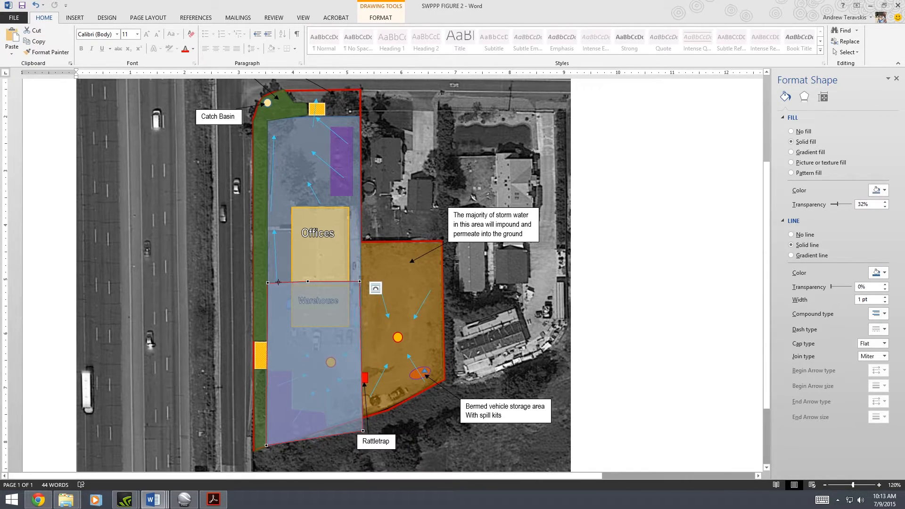
pyautogui.rightClick(309, 283)
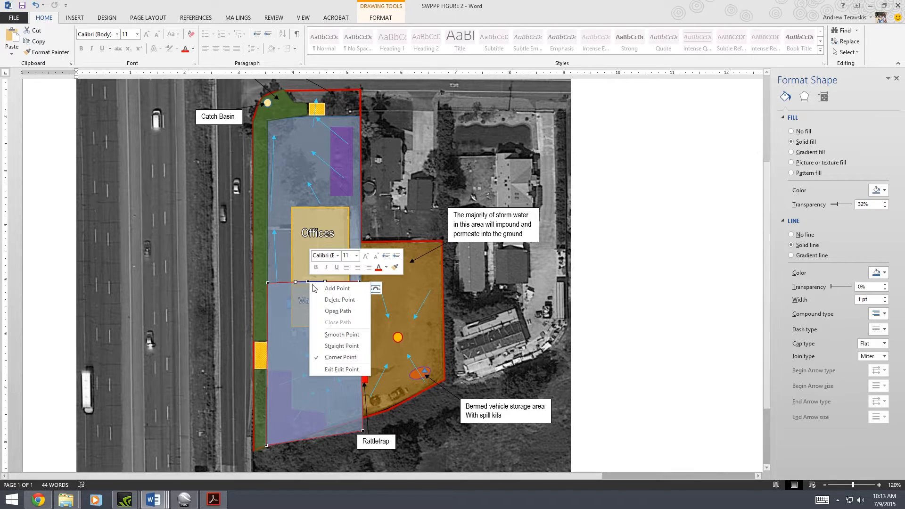
pyautogui.click(336, 300)
pyautogui.rightClick(298, 263)
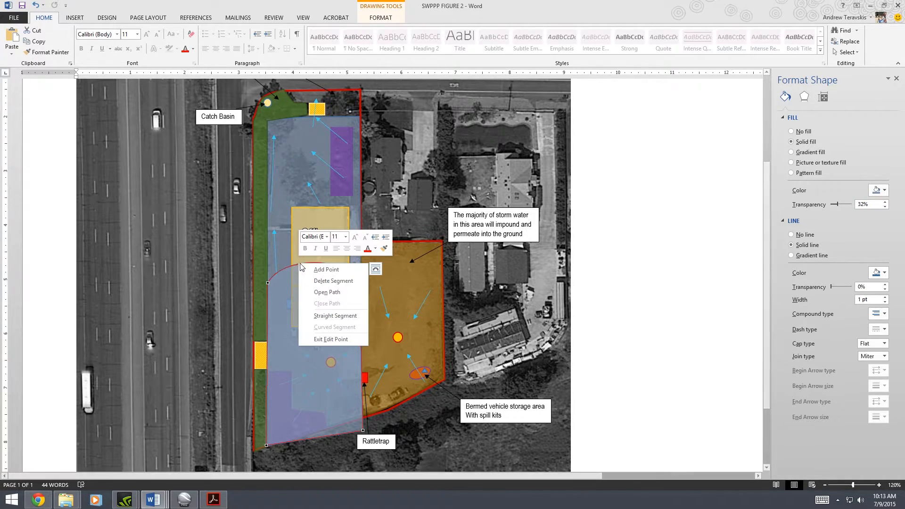
pyautogui.click(338, 319)
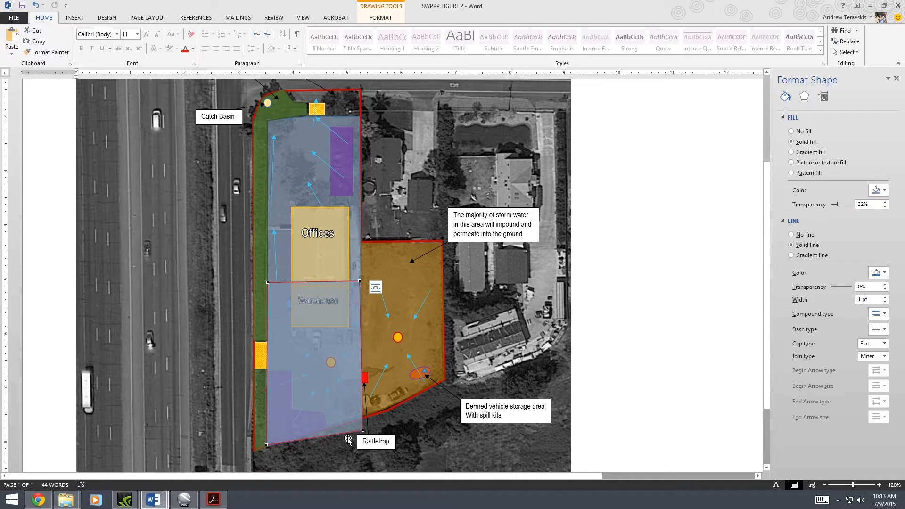
pyautogui.moveTo(363, 429); pyautogui.dragTo(361, 419)
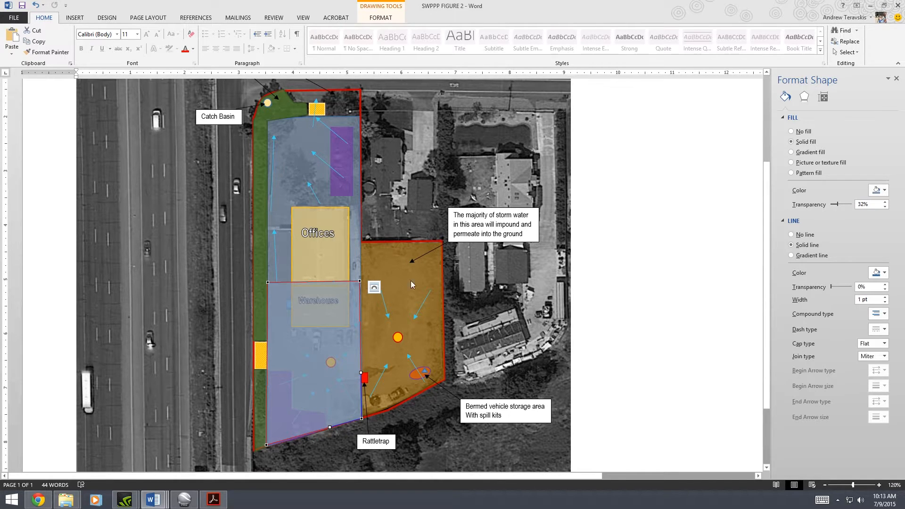
# - Fill the southern drainage area with light orange at 53% transparency
pyautogui.click(877, 190)
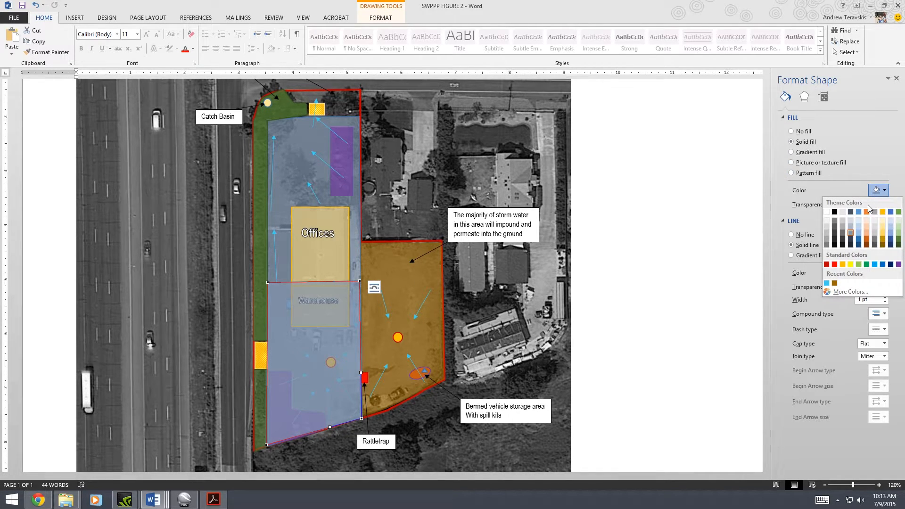
pyautogui.click(867, 237)
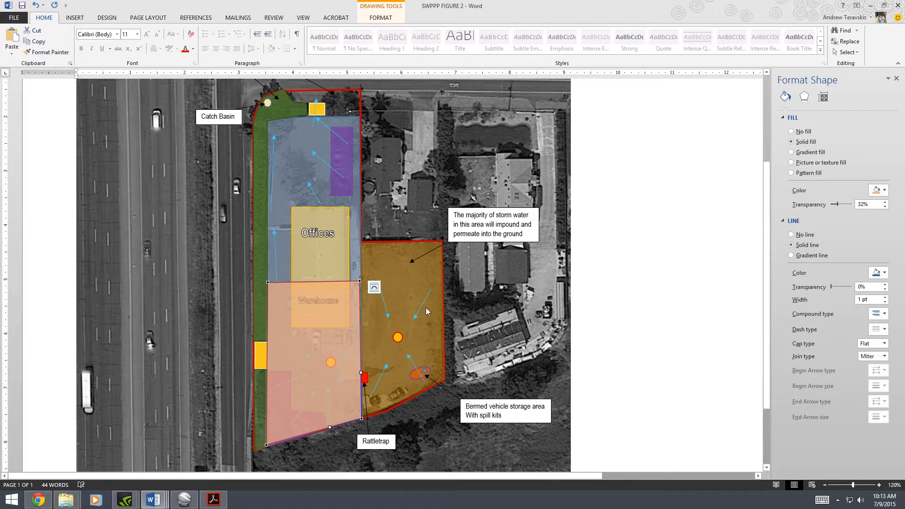
pyautogui.moveTo(839, 206); pyautogui.dragTo(844, 209)
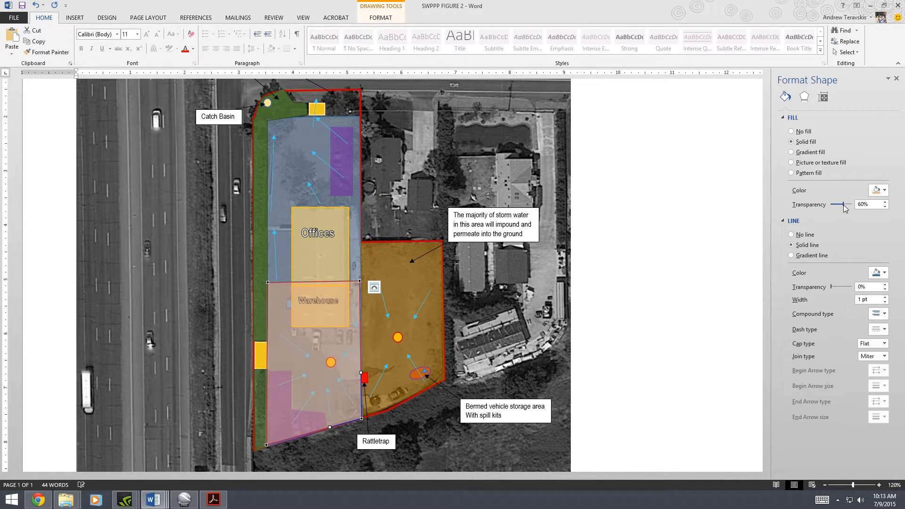
# - Send the light orange drainage area to the back and place the aerial image behind it
pyautogui.rightClick(283, 286)
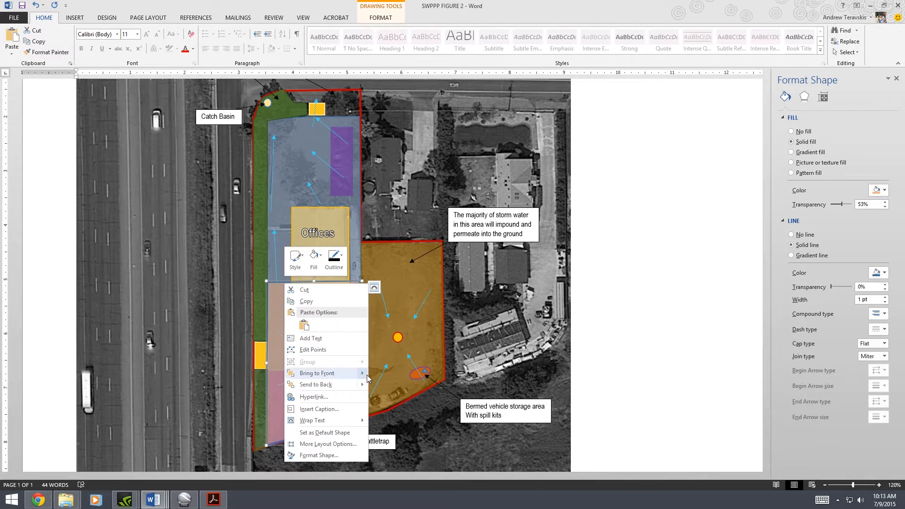
pyautogui.click(383, 385)
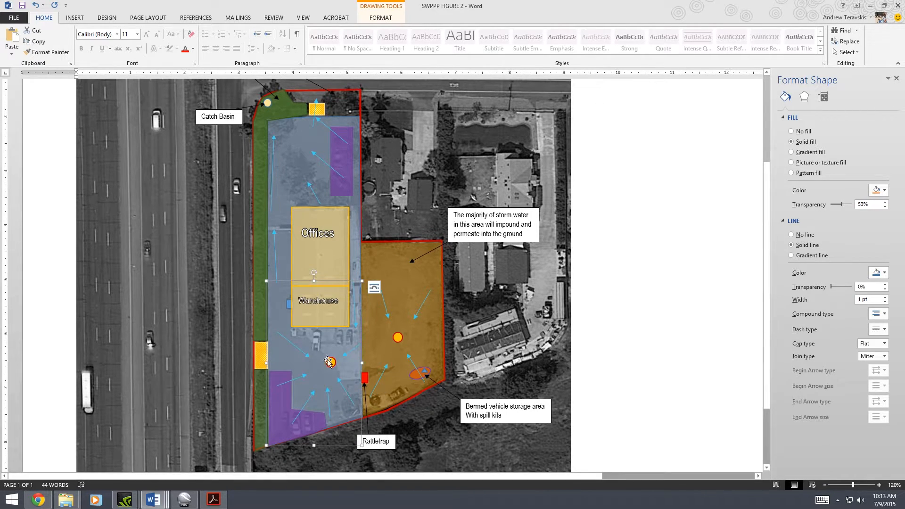
pyautogui.click(202, 240)
pyautogui.rightClick(203, 240)
pyautogui.moveTo(263, 341)
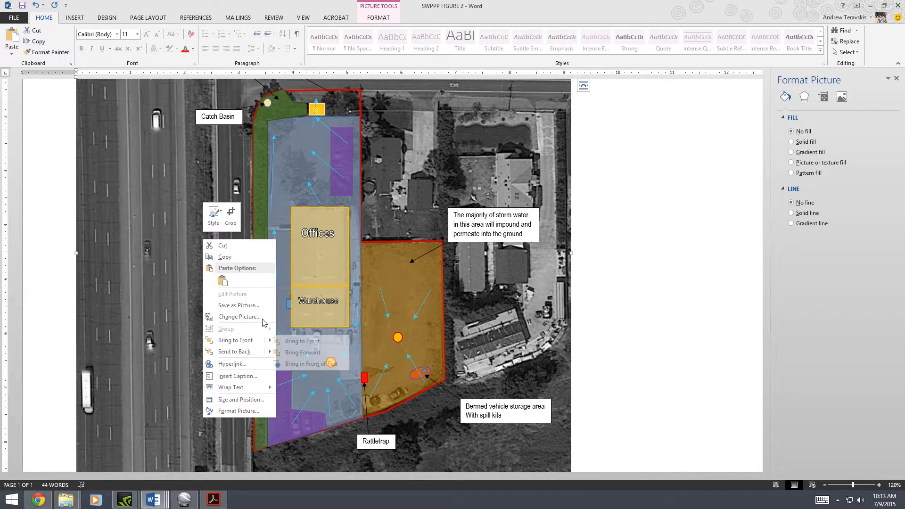
pyautogui.click(293, 354)
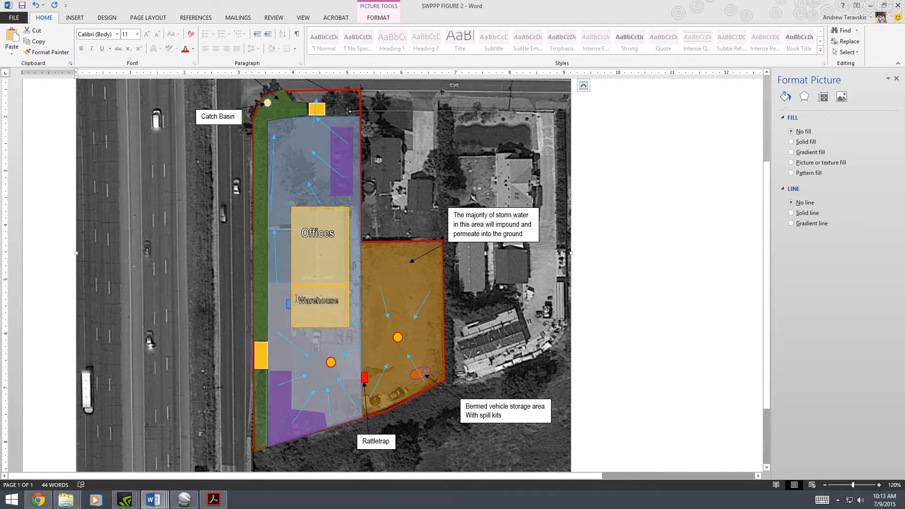
# - Send the blue drainage area behind the light orange one, keeping the aerial image at the very back
pyautogui.click(284, 267)
pyautogui.rightClick(285, 266)
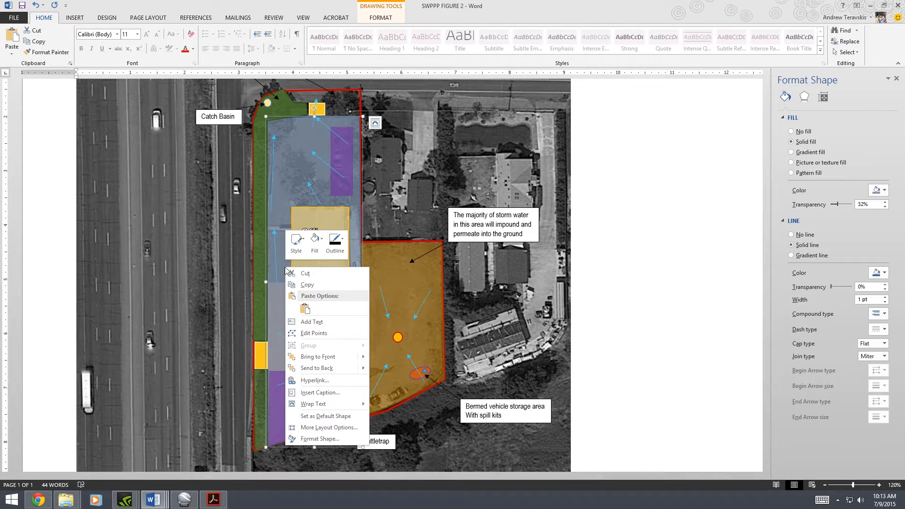
pyautogui.moveTo(360, 368)
pyautogui.click(395, 369)
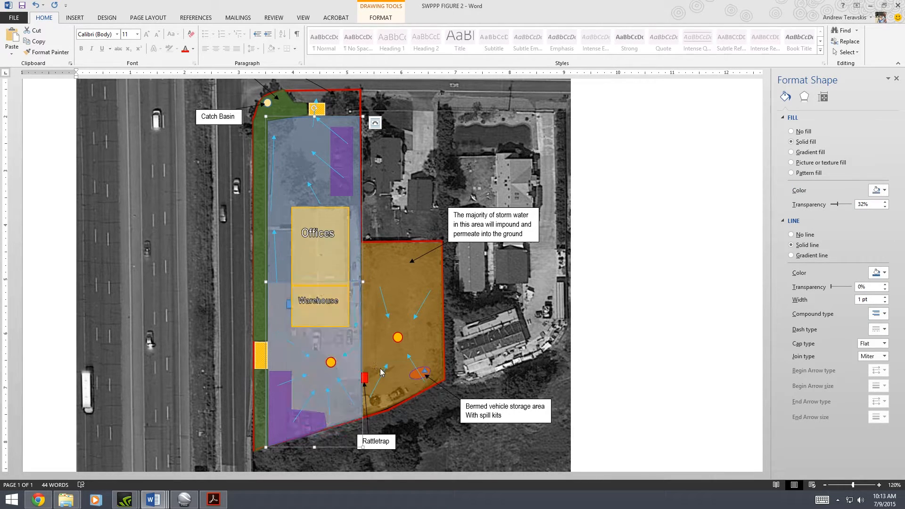
pyautogui.click(194, 287)
pyautogui.rightClick(194, 287)
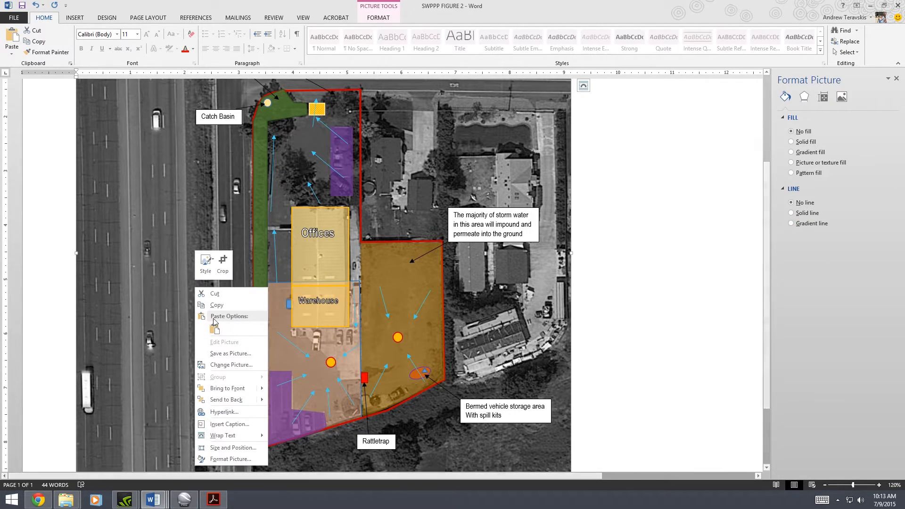
pyautogui.click(276, 400)
pyautogui.hotkey('ctrl', 'a')
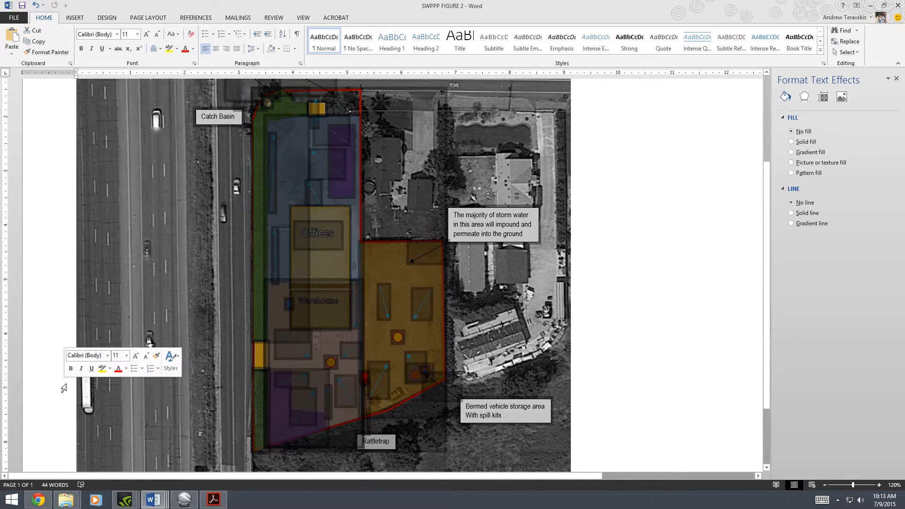
pyautogui.click(103, 244)
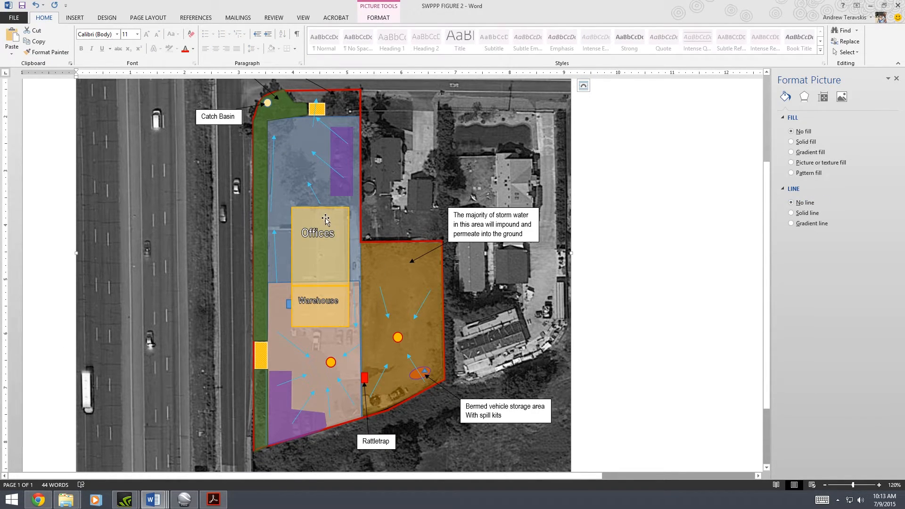
# - Resize the light orange area slightly so its north edge sits closer to the line between offices and warehouse
pyautogui.click(357, 282)
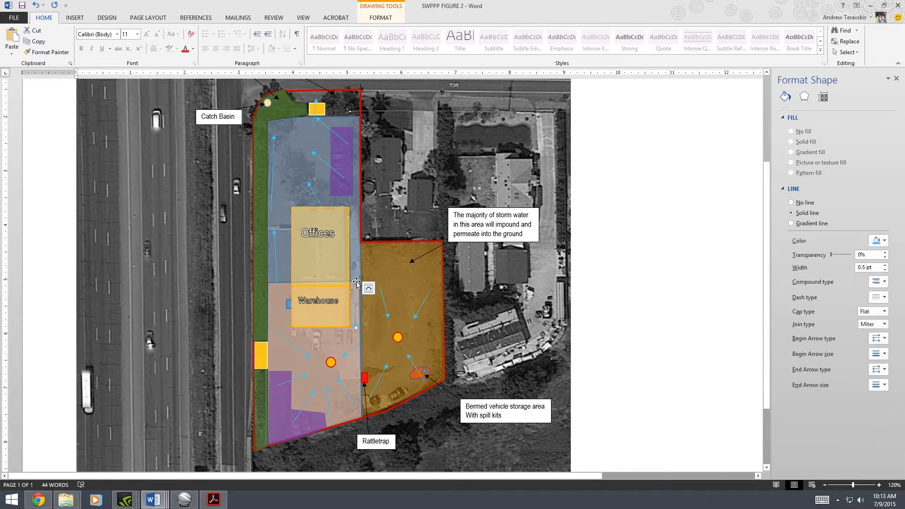
pyautogui.click(359, 281)
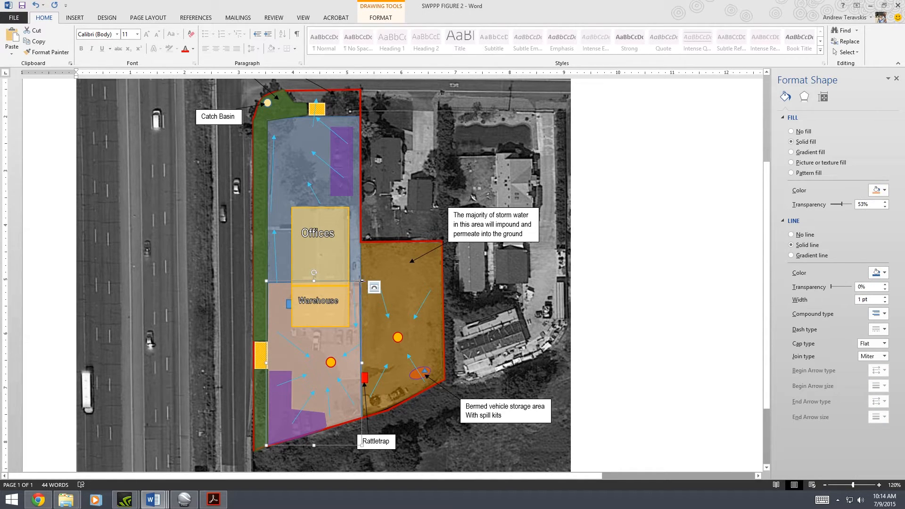
pyautogui.moveTo(362, 280); pyautogui.dragTo(362, 282)
pyautogui.click(439, 426)
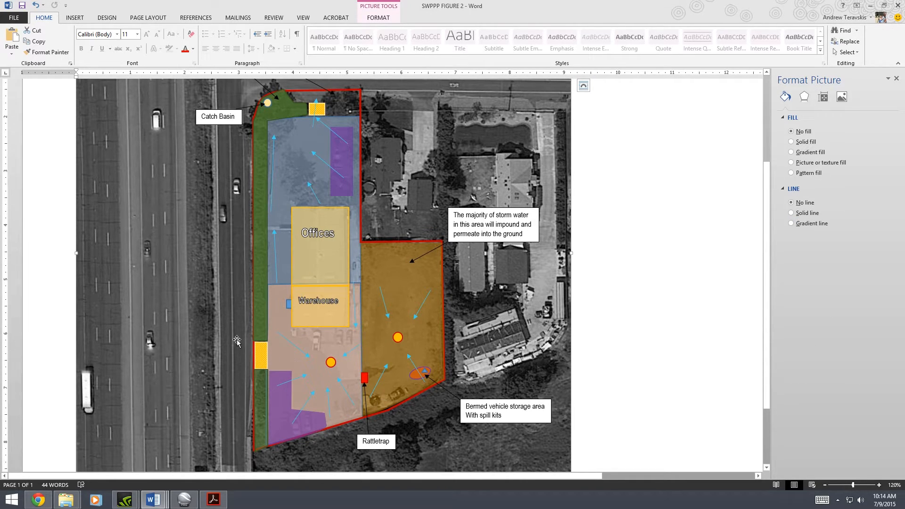
# - Add arrowed labels "Drainage Zone 1 / Outfall 1", "Drainage Zone 2 / Catch Basin" and "Drainage Zone 3 / Impound/Outfall 2" to the orange, blue and brown areas
pyautogui.scroll(3, 337, 389)
pyautogui.scroll(-3, 335, 369)
pyautogui.moveTo(491, 242); pyautogui.dragTo(183, 374)
pyautogui.moveTo(213, 408); pyautogui.dragTo(251, 408)
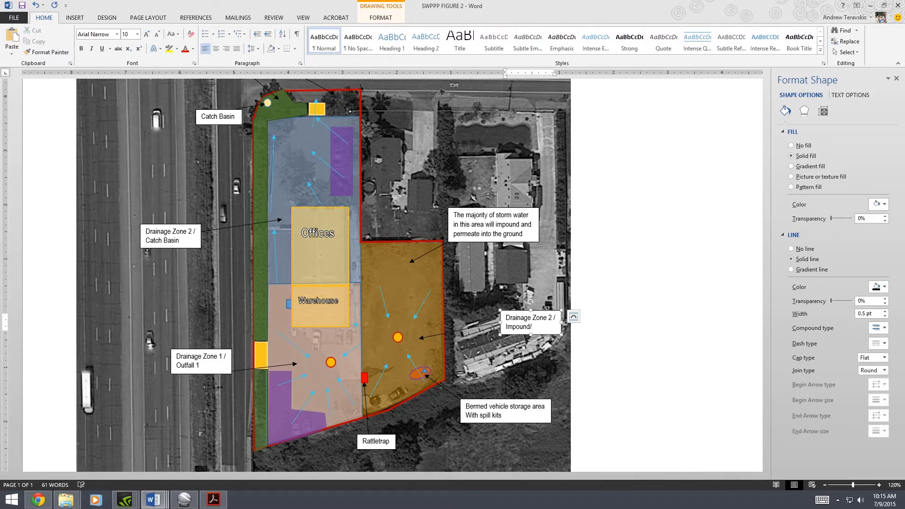
pyautogui.write('3')
pyautogui.click(532, 279)
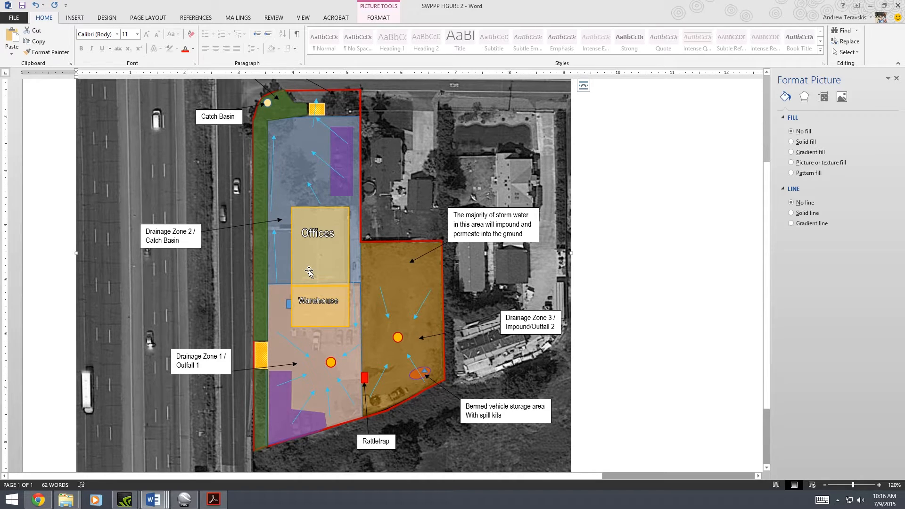
# - Add "(Covered)" beneath the Offices label, copy it beneath the Warehouse label and fit the Warehouse text box to the building
pyautogui.click(345, 232)
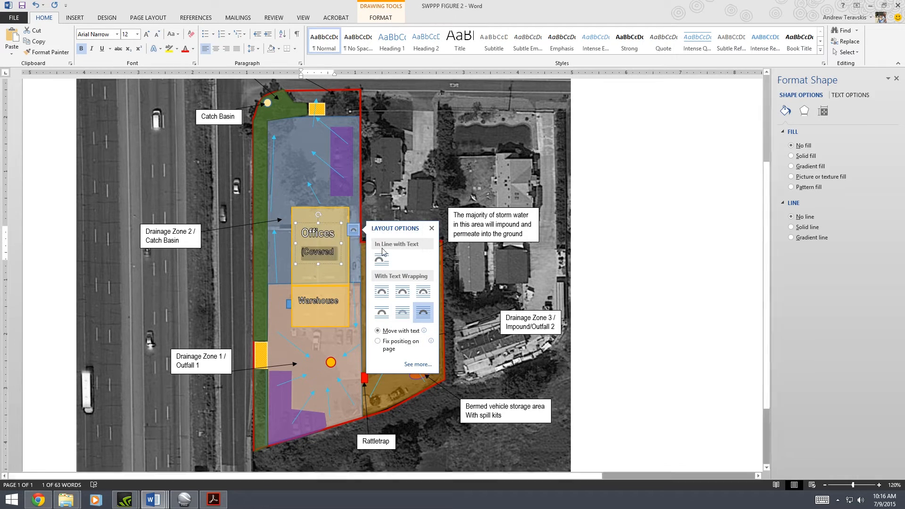
pyautogui.click(340, 255)
pyautogui.moveTo(339, 255); pyautogui.dragTo(302, 253)
pyautogui.hotkey('ctrl', 'c')
pyautogui.click(300, 318)
pyautogui.hotkey('ctrl', 'v')
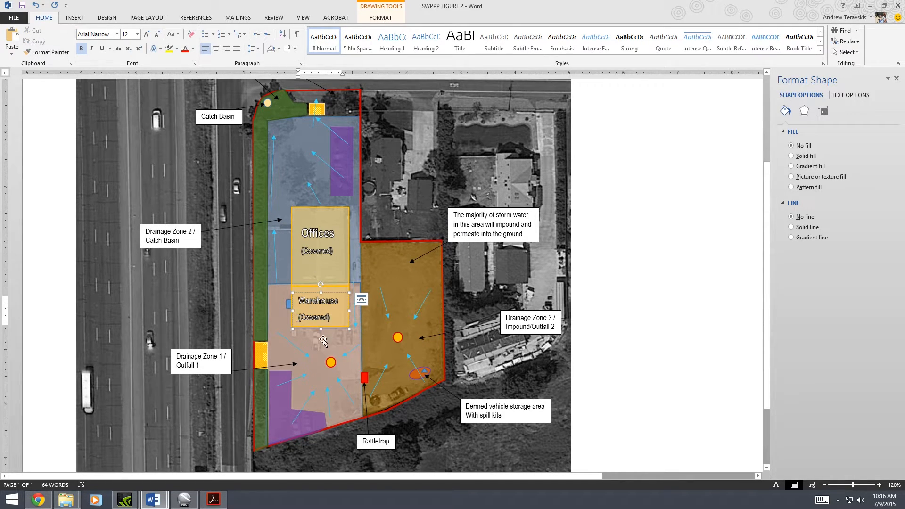
pyautogui.moveTo(320, 328); pyautogui.dragTo(320, 325)
pyautogui.click(334, 351)
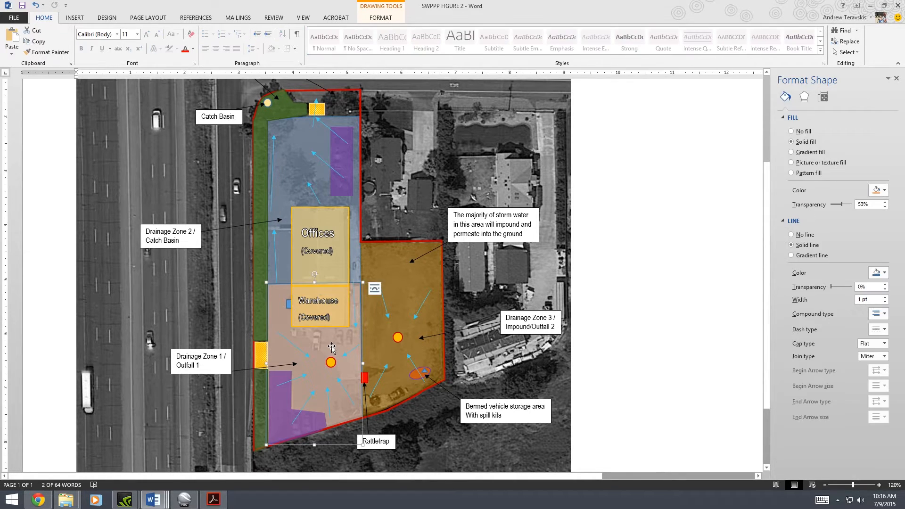
pyautogui.scroll(2, 384, 217)
pyautogui.scroll(1, 385, 217)
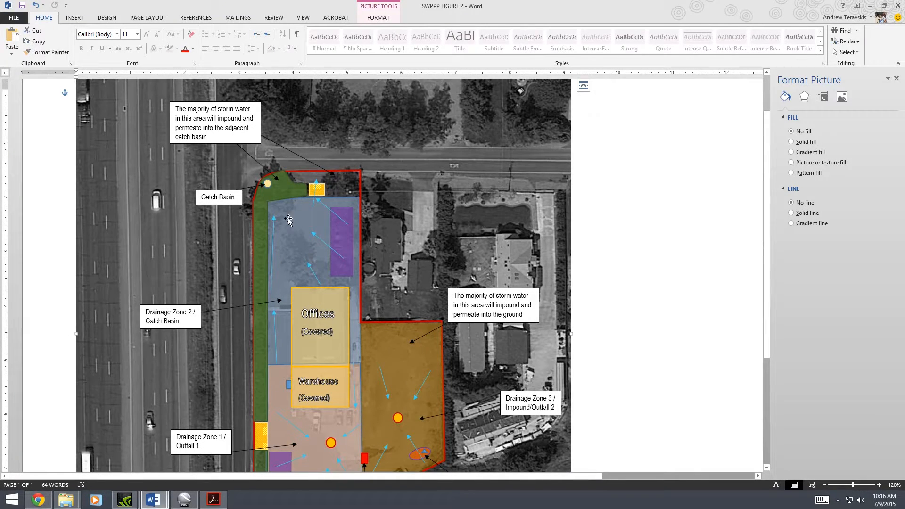
# - Shift the upper flow arrow along the west side of the blue drainage area slightly to the east
pyautogui.click(274, 226)
pyautogui.moveTo(274, 217); pyautogui.dragTo(283, 221)
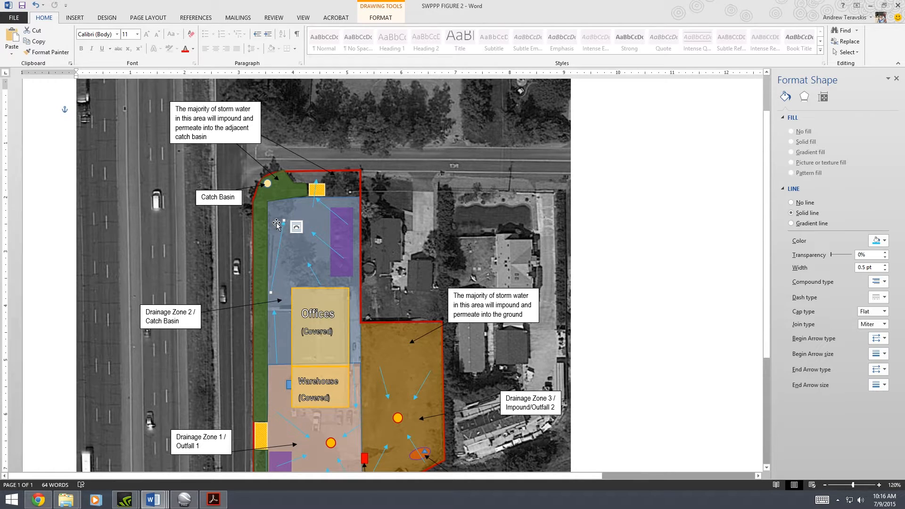
pyautogui.scroll(-4, 277, 223)
pyautogui.scroll(3, 276, 223)
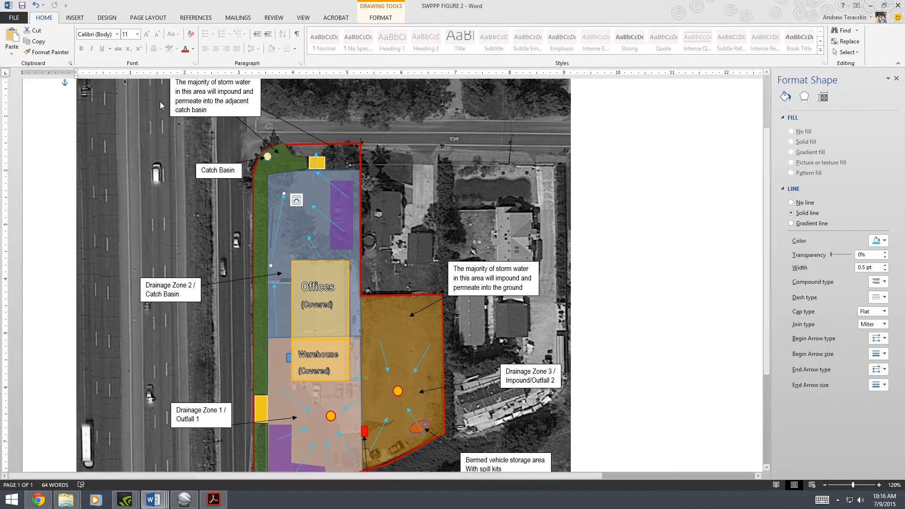
pyautogui.scroll(2, 277, 223)
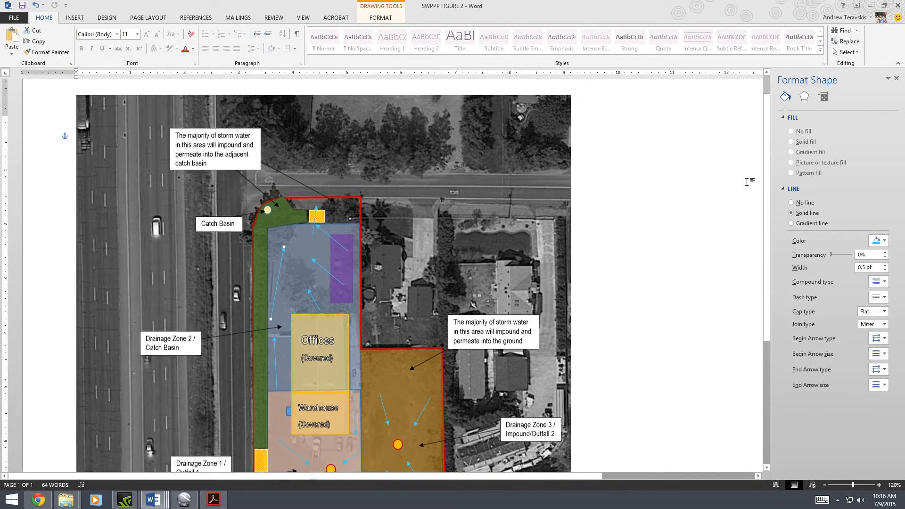
# - Draw a text box about 5.57 by 2.58 inches in the blank space beside the north end of the aerial image
pyautogui.click(74, 17)
pyautogui.click(143, 41)
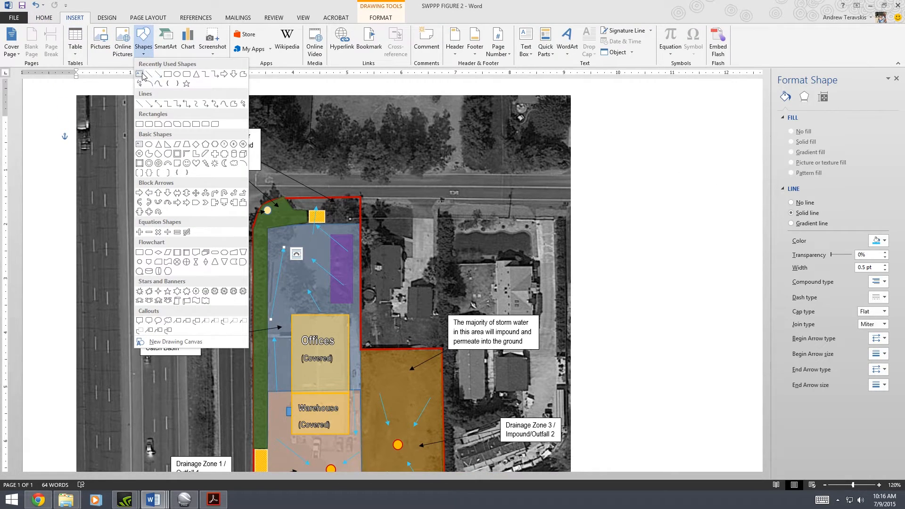
pyautogui.click(139, 74)
pyautogui.moveTo(584, 100); pyautogui.dragTo(694, 240)
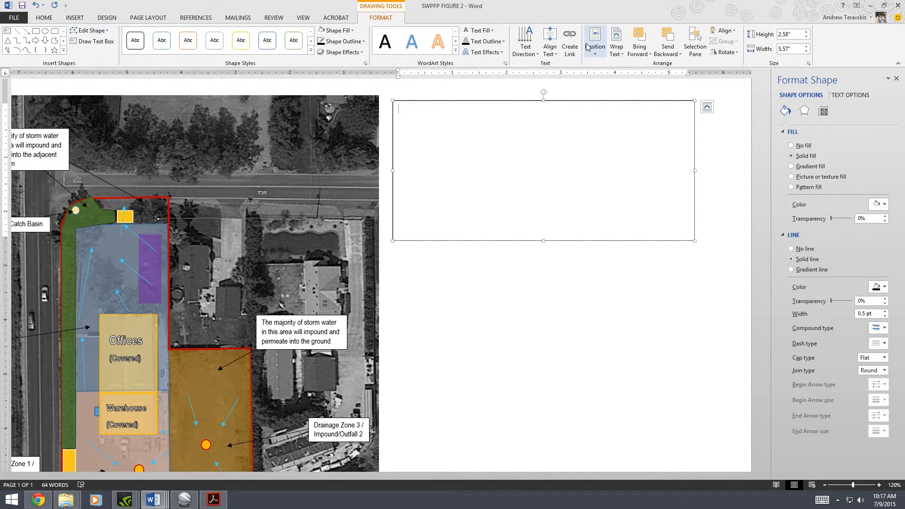
# - Give the large text box the centred, underlined title "Legend"
pyautogui.click(54, 19)
pyautogui.click(220, 49)
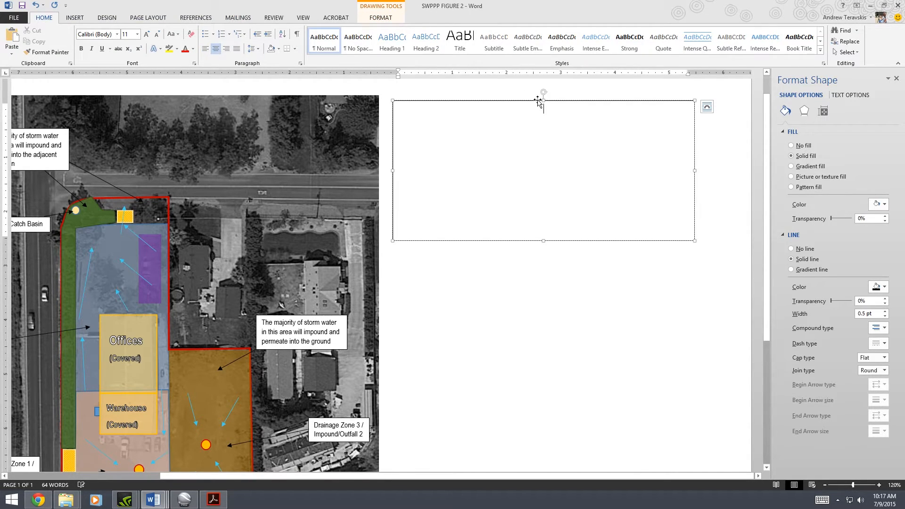
pyautogui.write('Lrg')
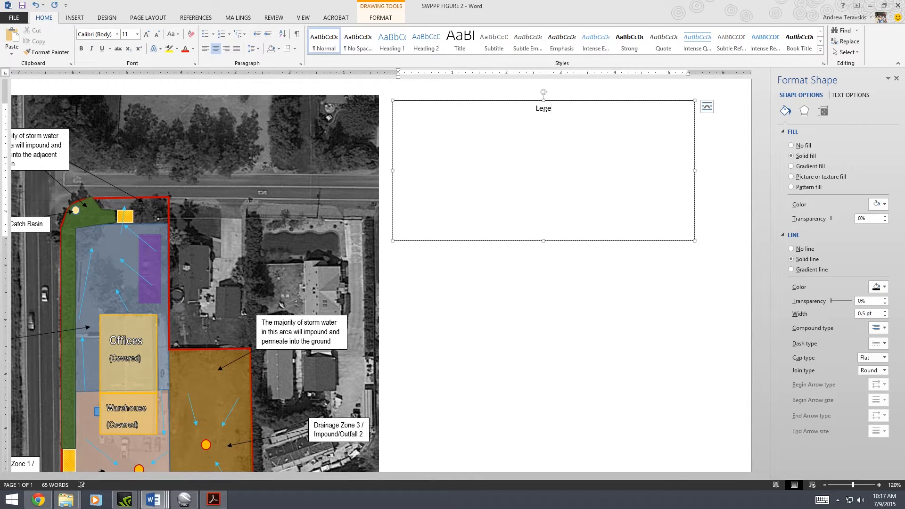
pyautogui.doubleClick(532, 111)
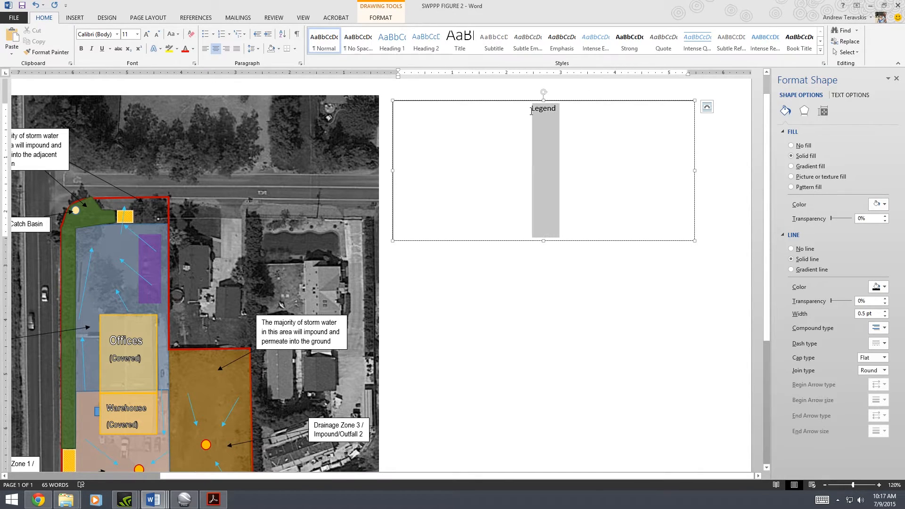
pyautogui.hotkey('ctrl', 'u')
pyautogui.click(566, 109)
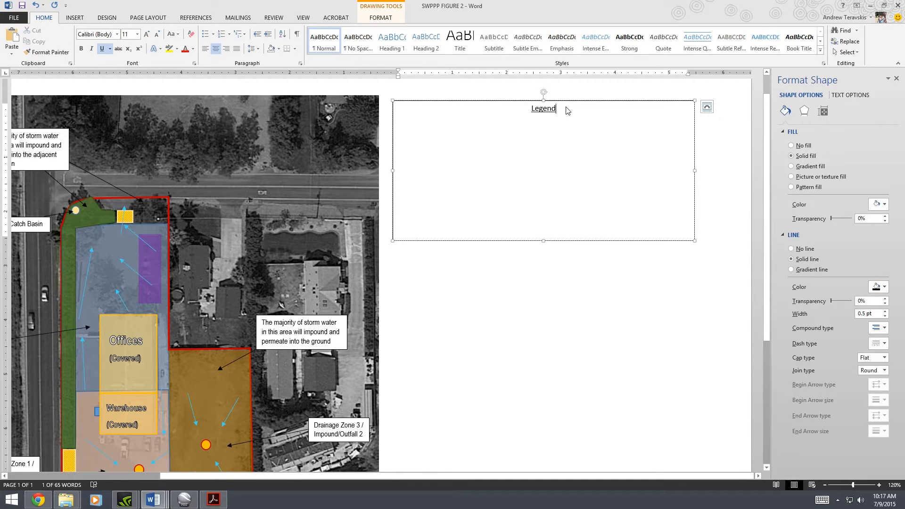
pyautogui.click(500, 271)
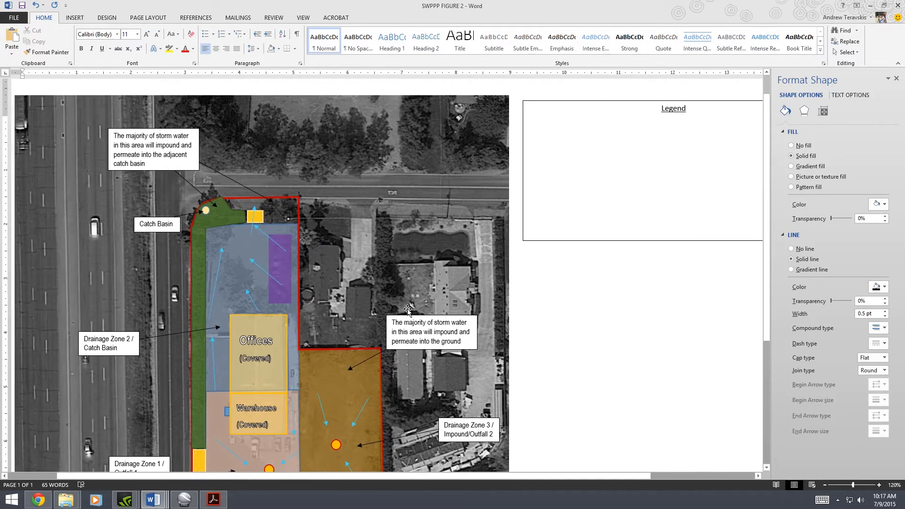
# - Copy the yellow entrance rectangle into the legend and add a text box about 1.44 by 0.37 inches beside it without fill or outline
pyautogui.click(269, 215)
pyautogui.moveTo(269, 216); pyautogui.dragTo(529, 133)
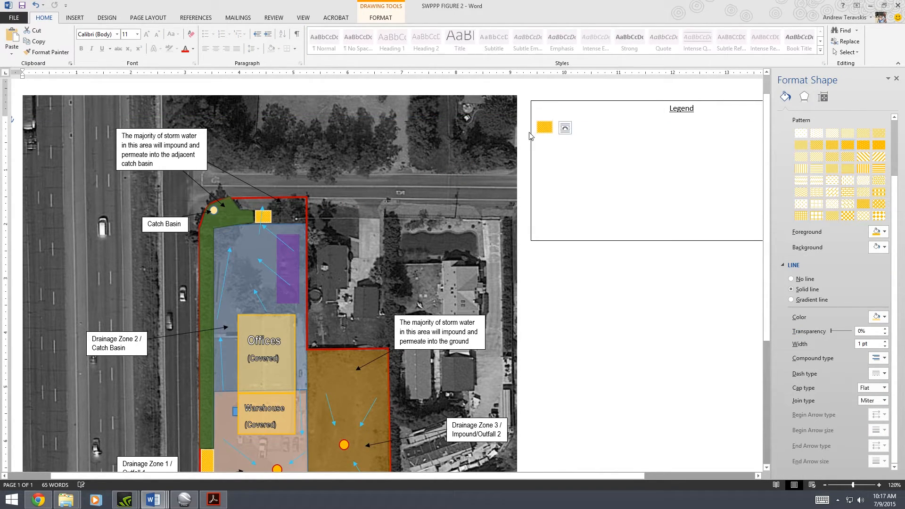
pyautogui.click(81, 19)
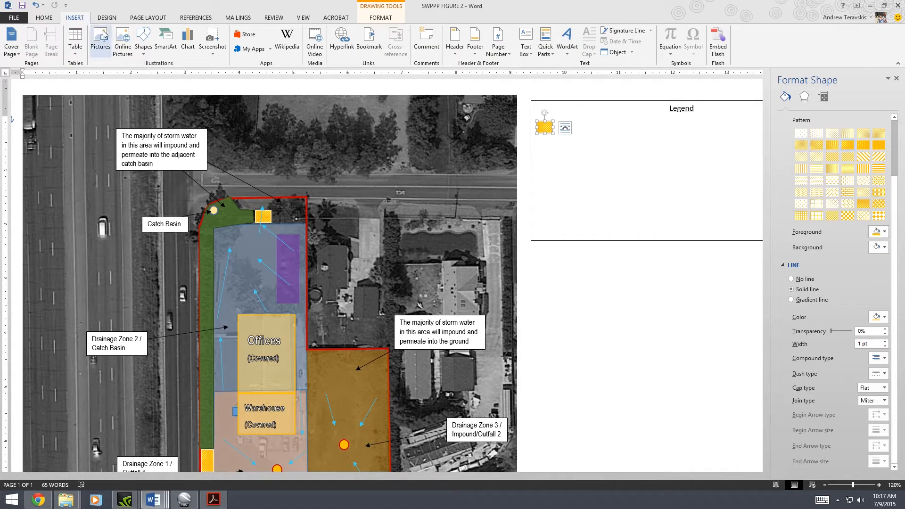
pyautogui.click(149, 44)
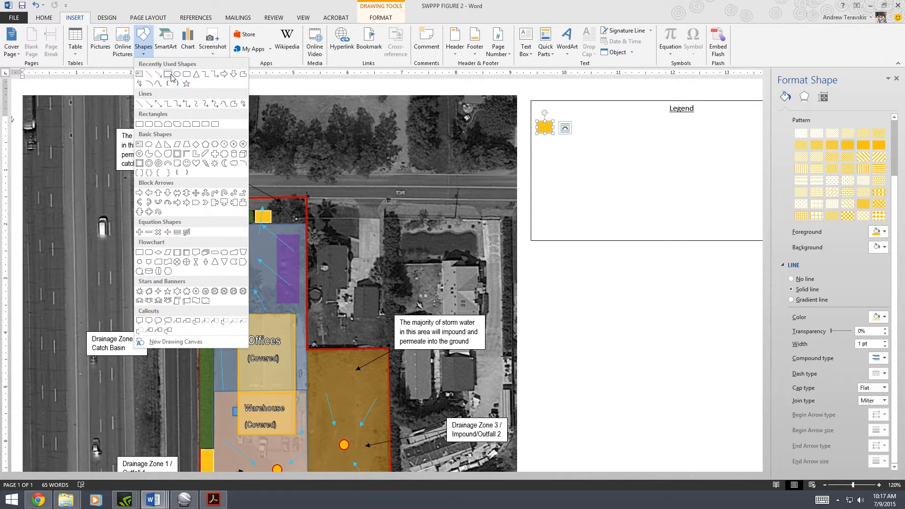
pyautogui.click(139, 74)
pyautogui.moveTo(565, 118); pyautogui.dragTo(644, 139)
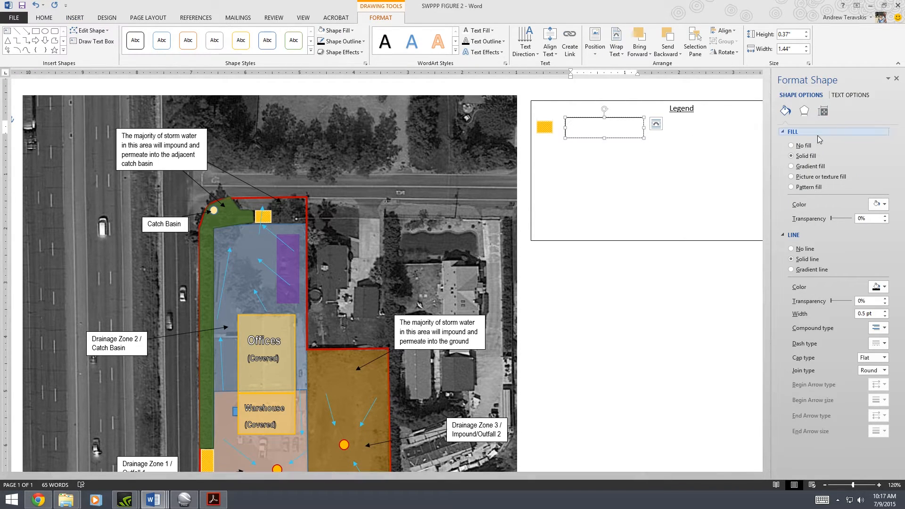
pyautogui.click(791, 145)
pyautogui.click(791, 216)
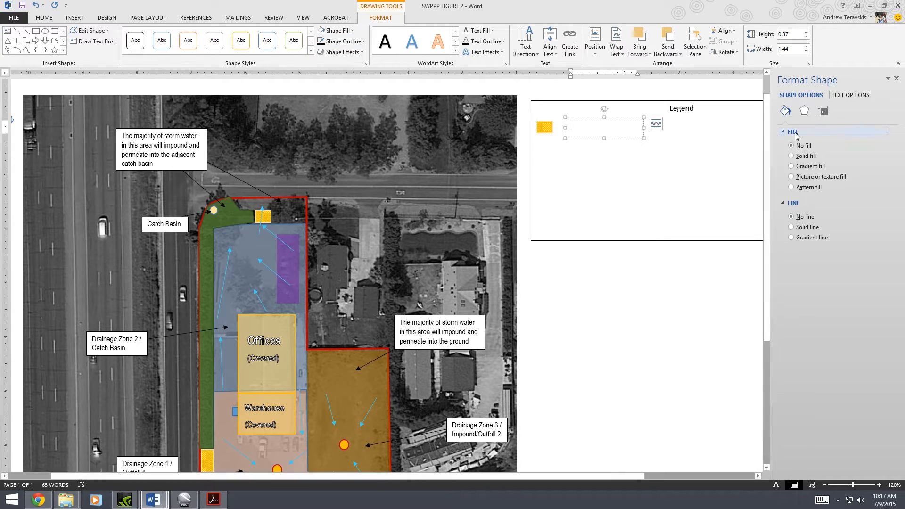
# - Enter "Facility Entrance/Exits" in 10 pt Arial Narrow beside the yellow legend symbol and nudge the label slightly
pyautogui.click(77, 21)
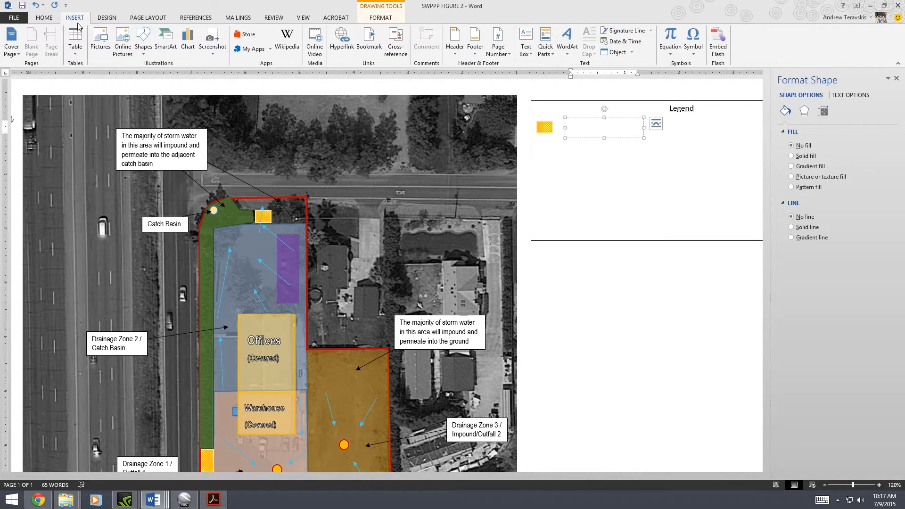
pyautogui.click(48, 18)
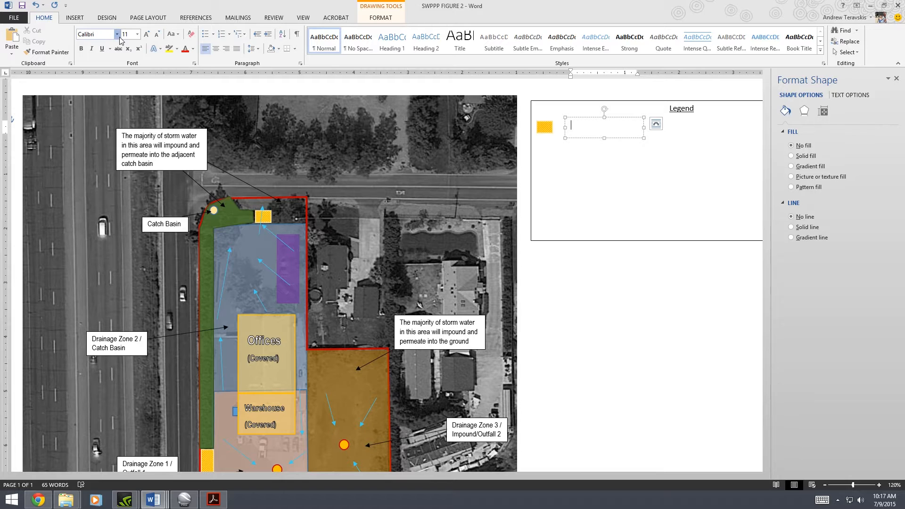
pyautogui.click(117, 34)
pyautogui.click(120, 92)
pyautogui.click(157, 34)
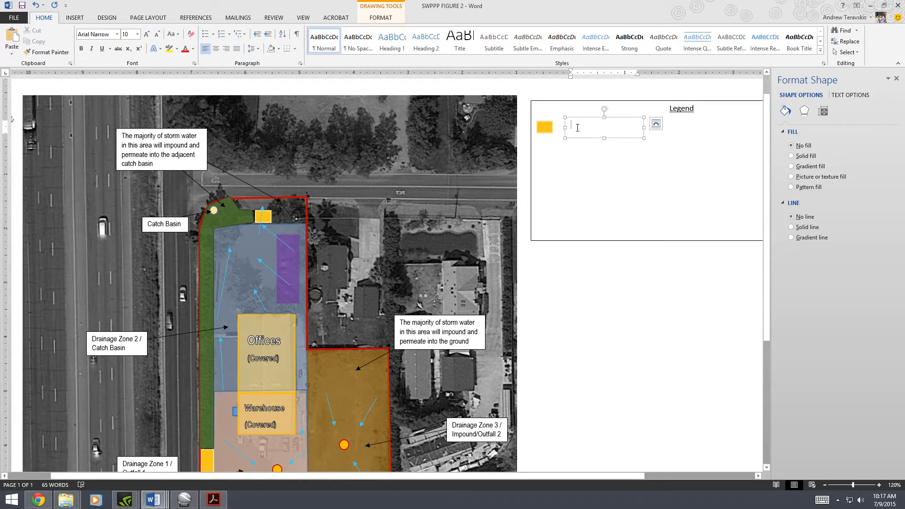
pyautogui.write('Facility Entrance/Exits')
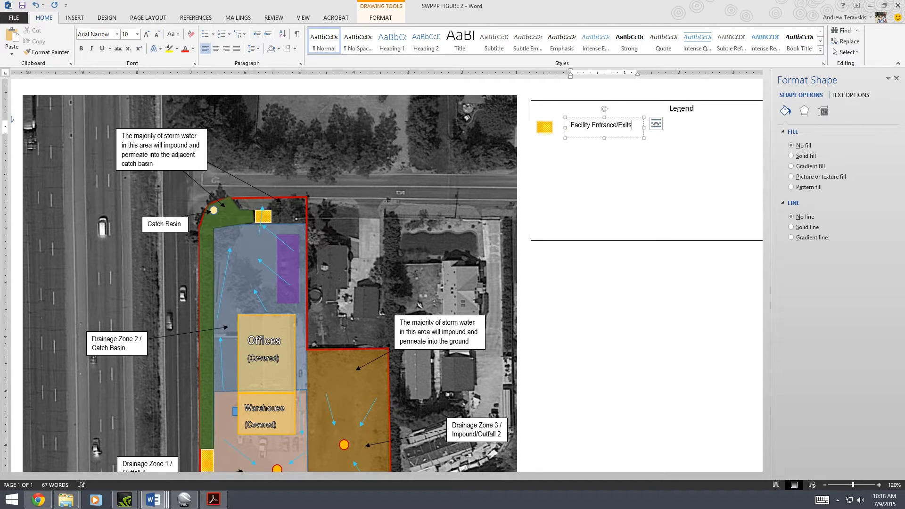
pyautogui.click(628, 154)
pyautogui.click(603, 123)
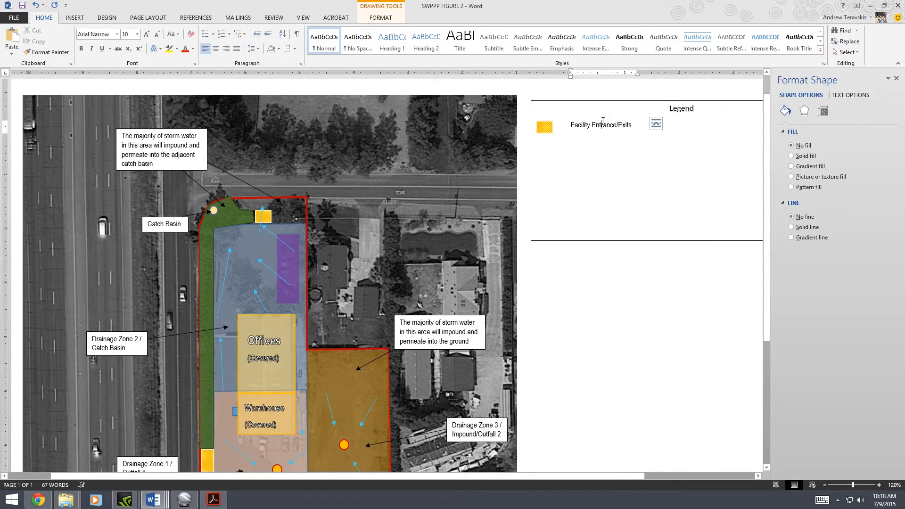
pyautogui.doubleClick(592, 122)
pyautogui.click(586, 118)
pyautogui.moveTo(585, 117); pyautogui.dragTo(585, 117)
# - Switch to Google Earth, measure the building's north edge in feet with the Ruler, and return to the Word site map
pyautogui.scroll(-3, 586, 247)
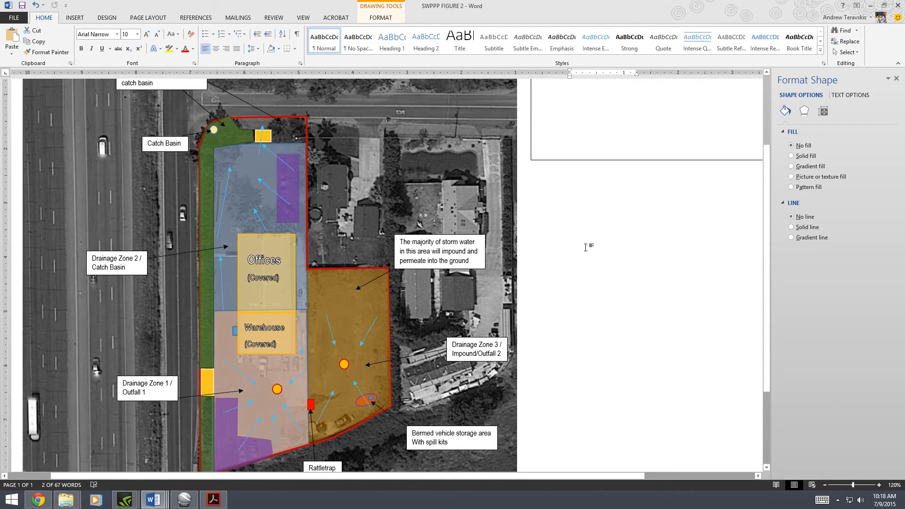
pyautogui.scroll(2, 585, 247)
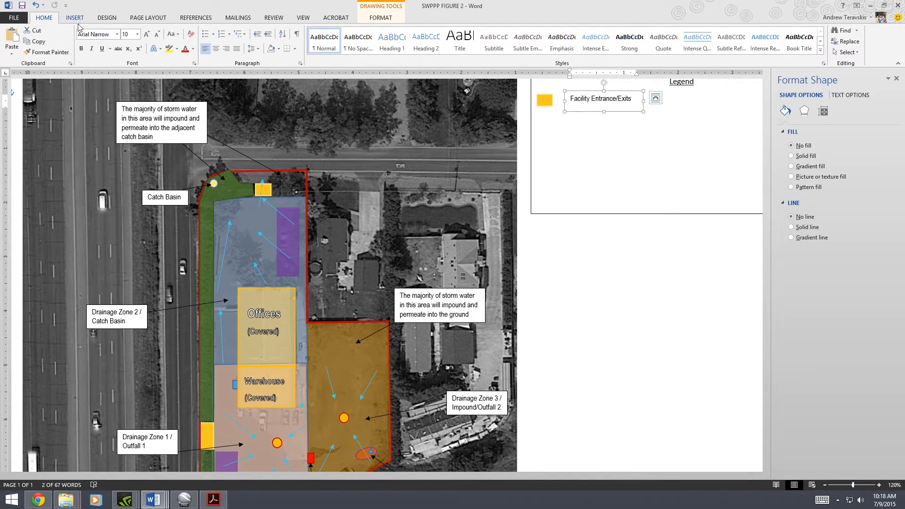
pyautogui.scroll(-4, 260, 175)
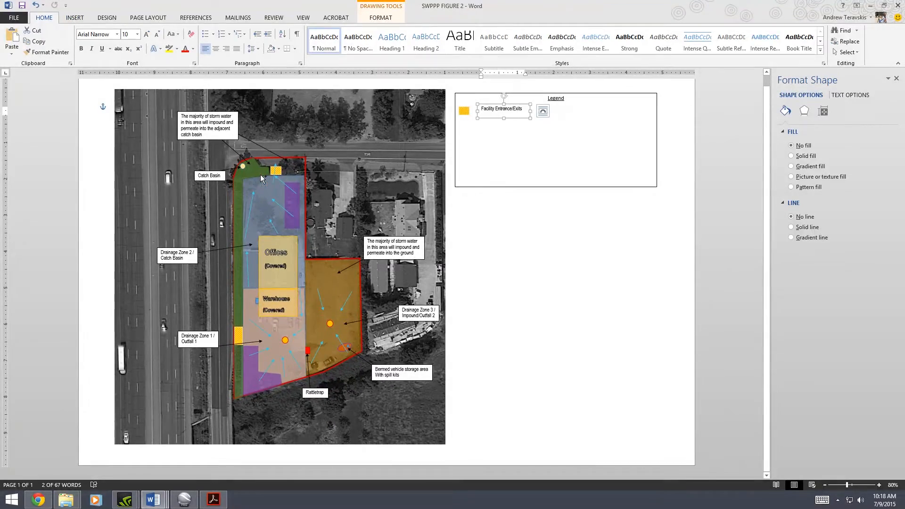
pyautogui.scroll(1, 260, 175)
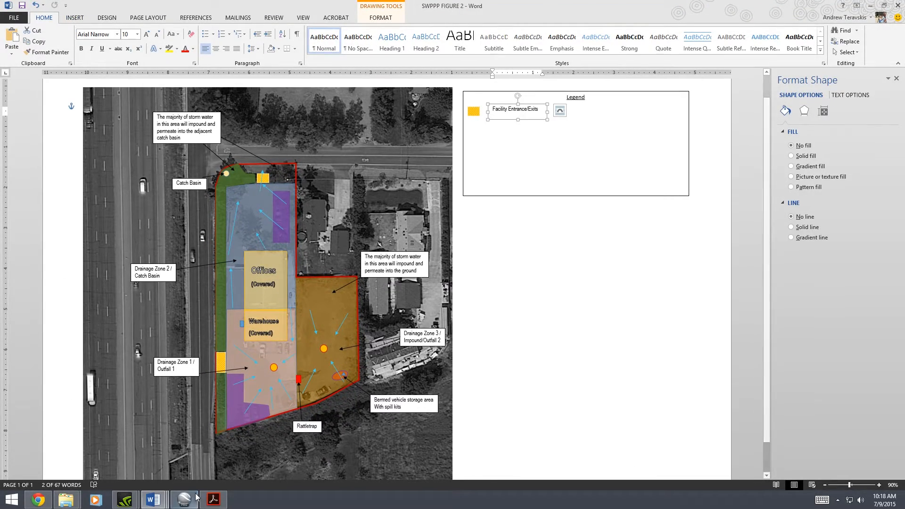
pyautogui.click(196, 495)
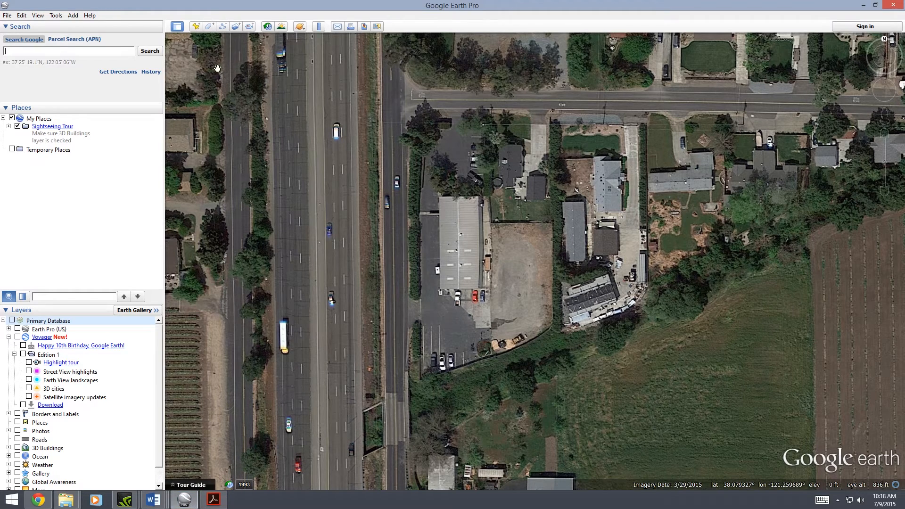
pyautogui.click(318, 27)
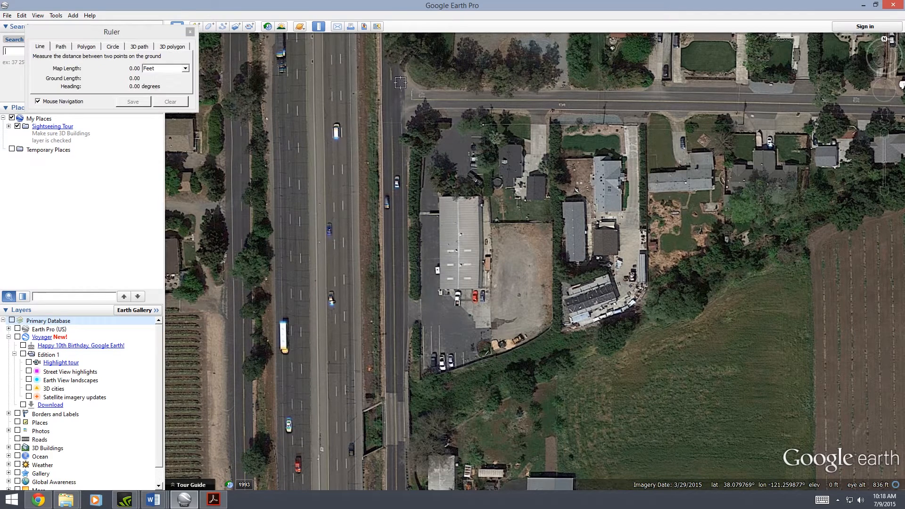
pyautogui.click(439, 196)
pyautogui.click(481, 197)
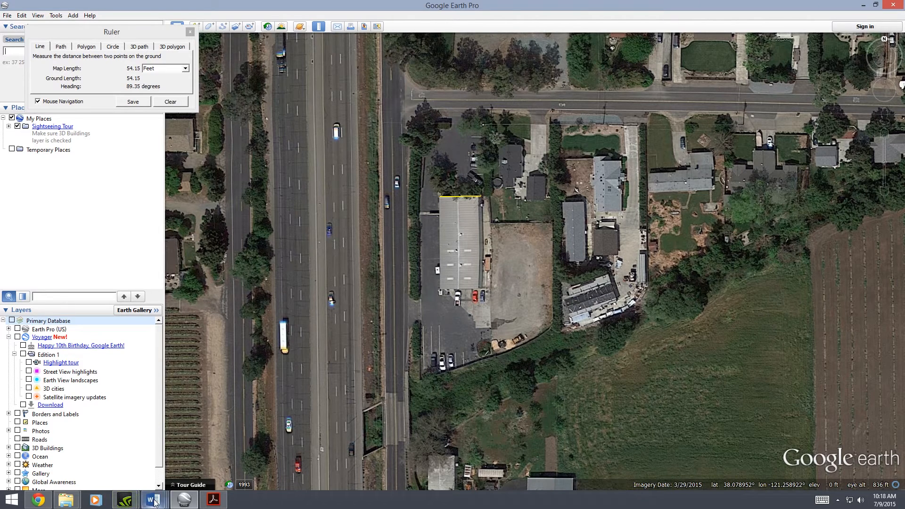
pyautogui.moveTo(155, 502)
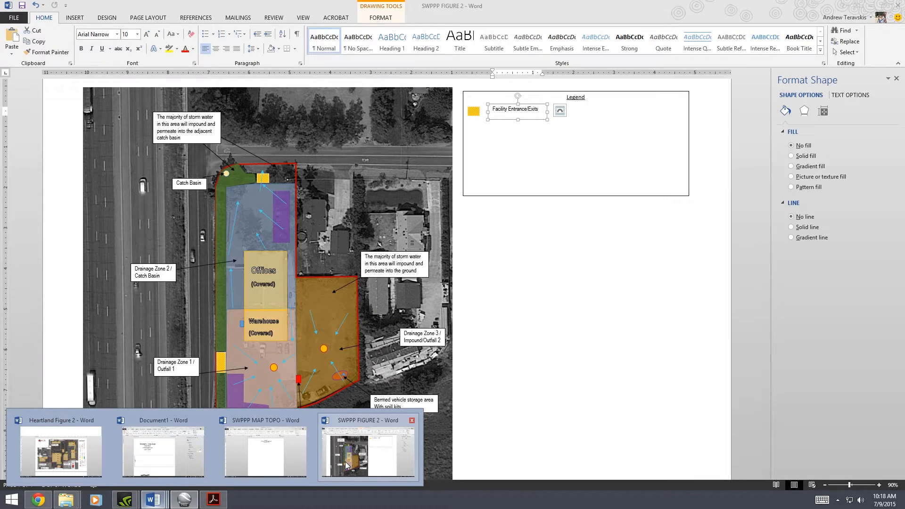
pyautogui.click(346, 465)
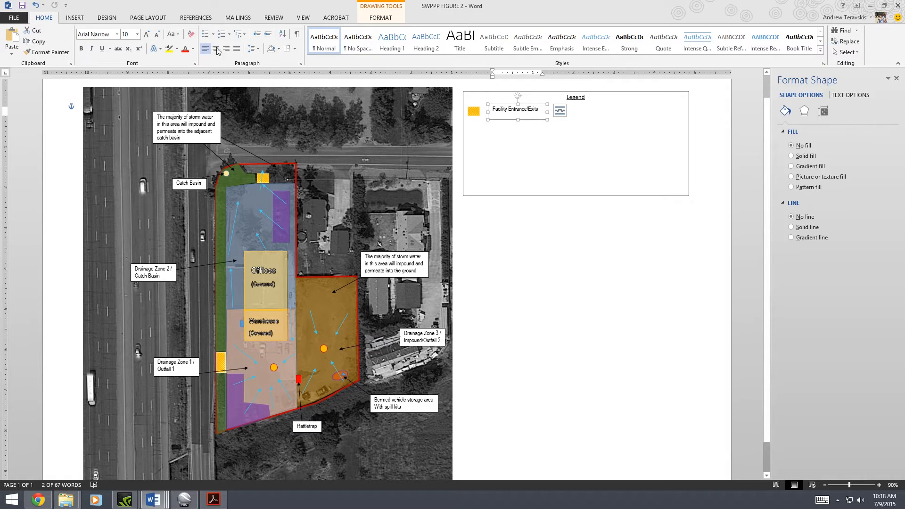
pyautogui.click(76, 18)
pyautogui.click(143, 41)
pyautogui.click(167, 74)
pyautogui.moveTo(466, 248); pyautogui.dragTo(506, 259)
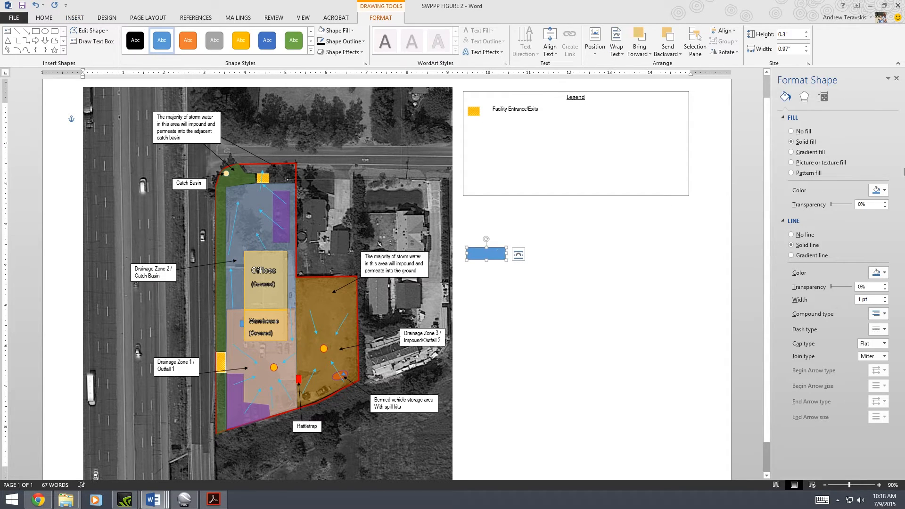
pyautogui.click(877, 190)
pyautogui.click(828, 213)
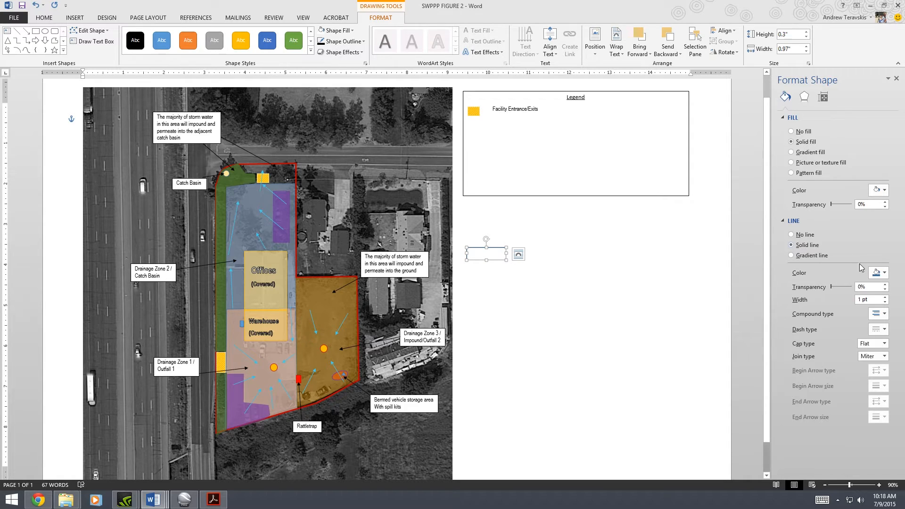
pyautogui.click(877, 272)
pyautogui.click(838, 295)
pyautogui.moveTo(510, 254); pyautogui.dragTo(537, 254)
pyautogui.click(499, 270)
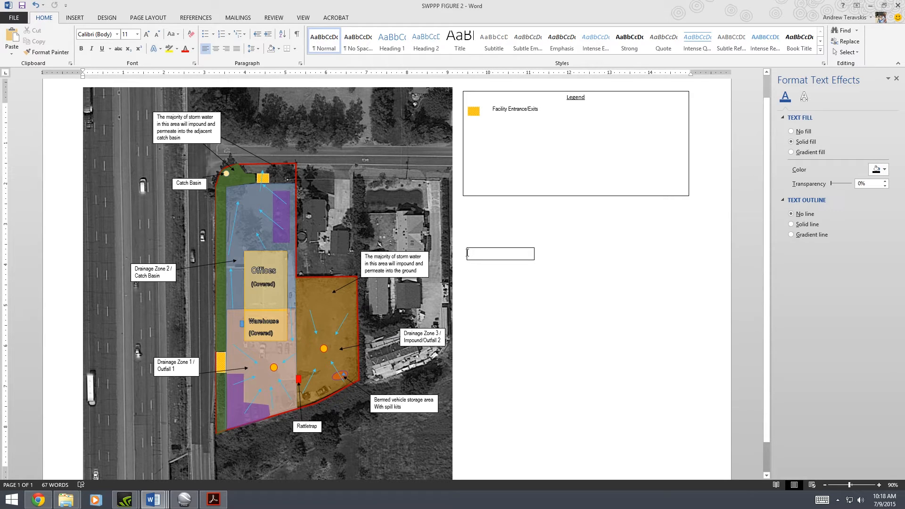
pyautogui.click(531, 253)
pyautogui.press('Delete')
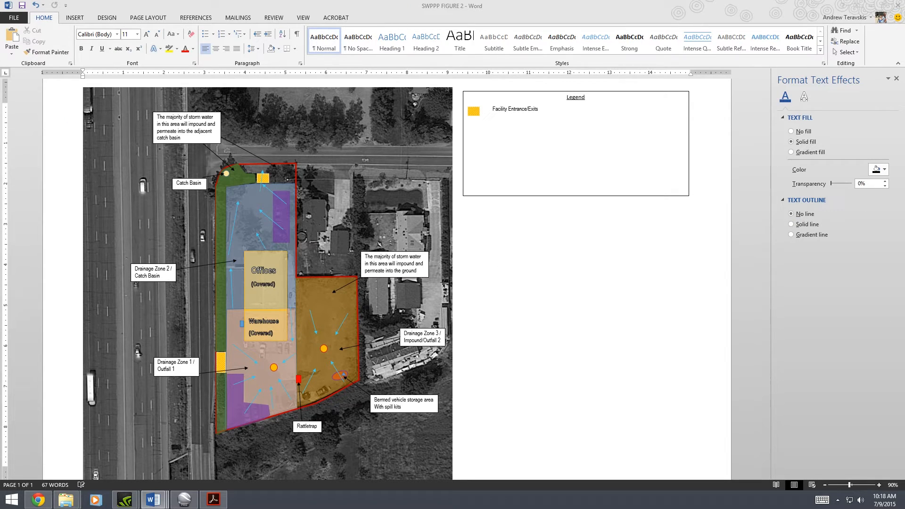
# - Paste the black-and-white scale bar and place it just below the legend box
pyautogui.hotkey('ctrl', 'v')
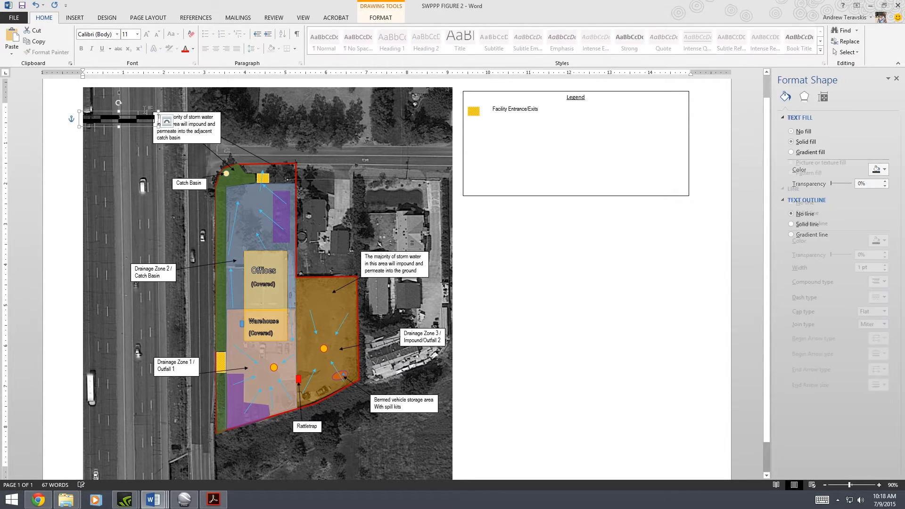
pyautogui.moveTo(126, 111); pyautogui.dragTo(526, 240)
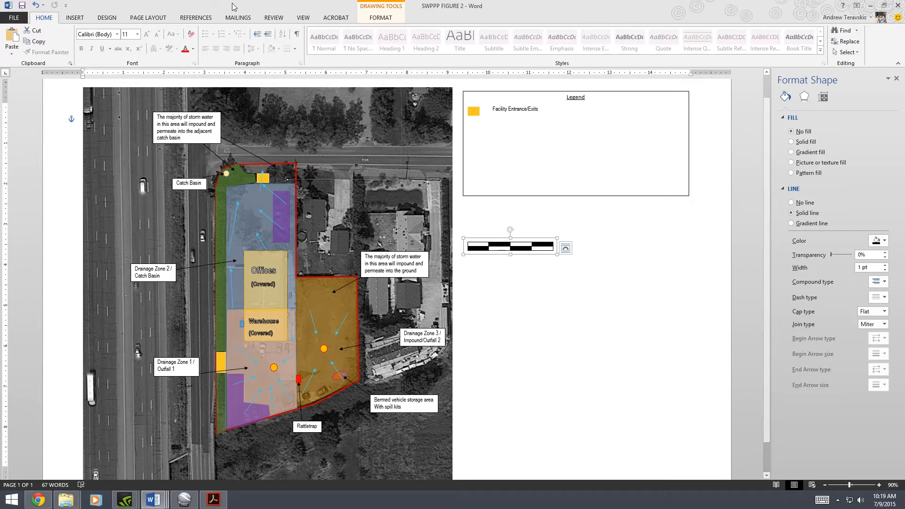
pyautogui.click(74, 18)
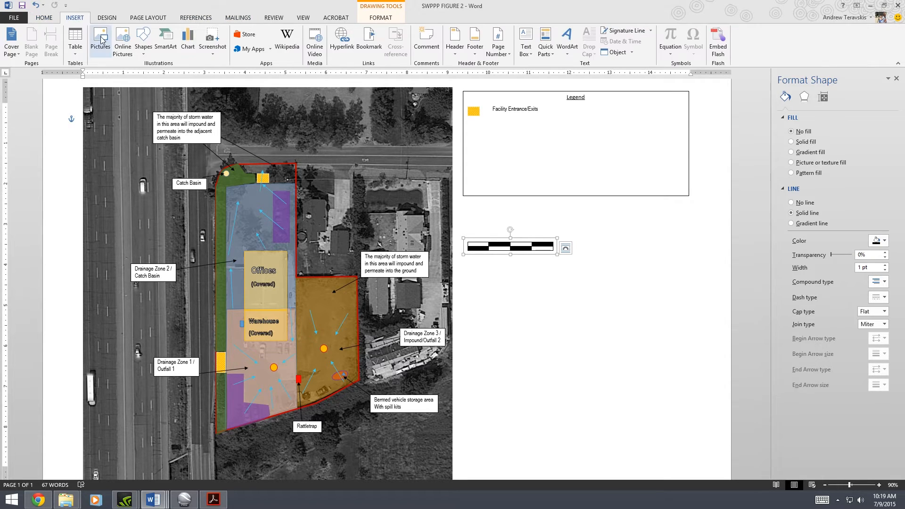
pyautogui.click(143, 41)
pyautogui.click(151, 83)
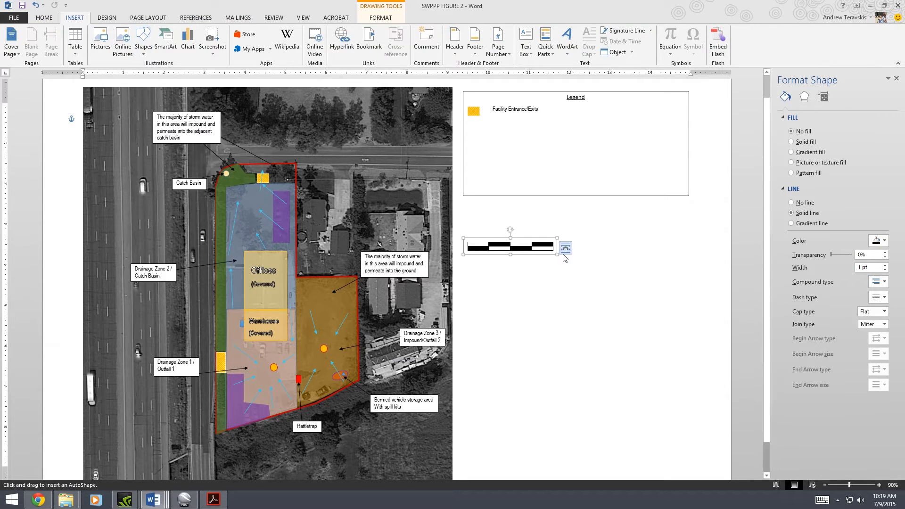
pyautogui.scroll(9, 518, 303)
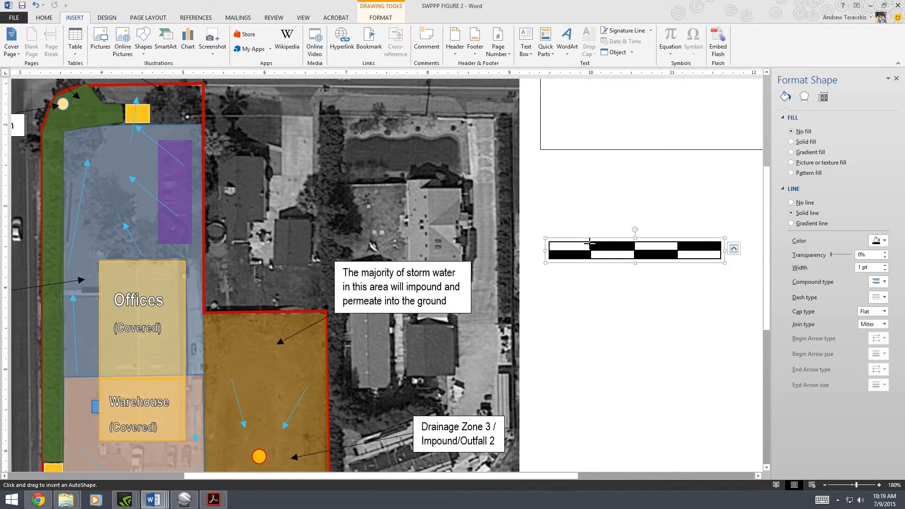
pyautogui.moveTo(590, 242); pyautogui.dragTo(590, 238)
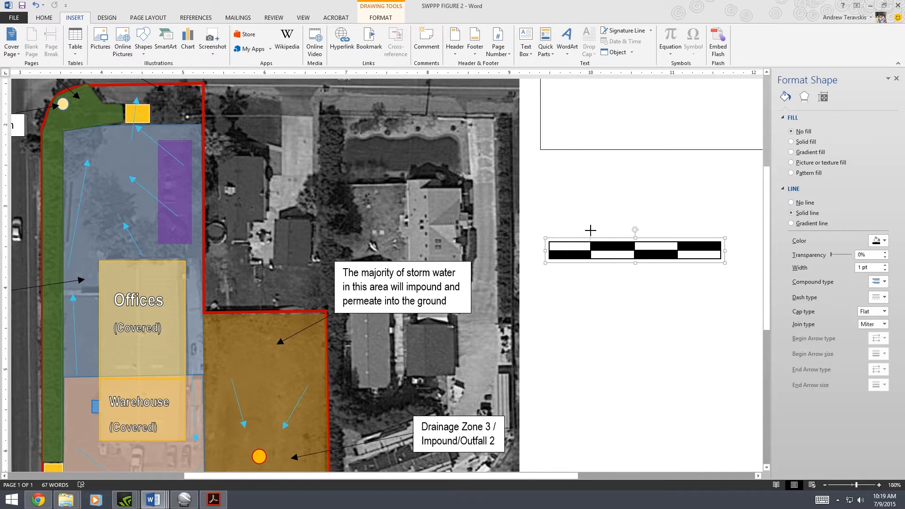
pyautogui.moveTo(590, 231); pyautogui.dragTo(590, 231)
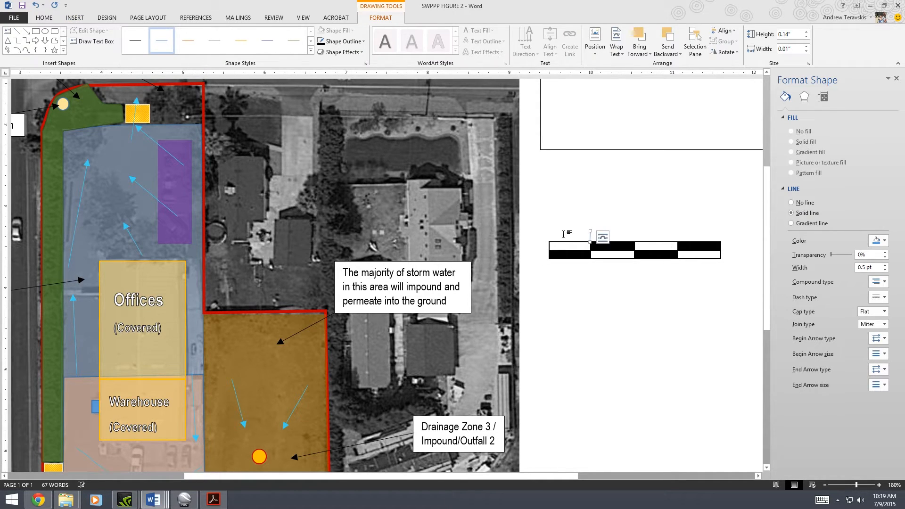
pyautogui.hotkey('ctrl', 'z')
# - Draw a short vertical tick line rising from the scale bar's first division mark and color it black
pyautogui.click(76, 19)
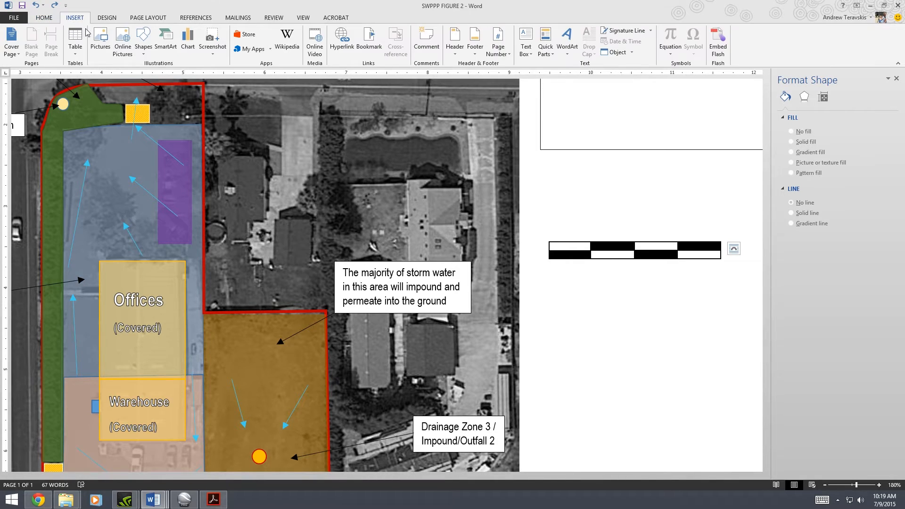
pyautogui.click(143, 42)
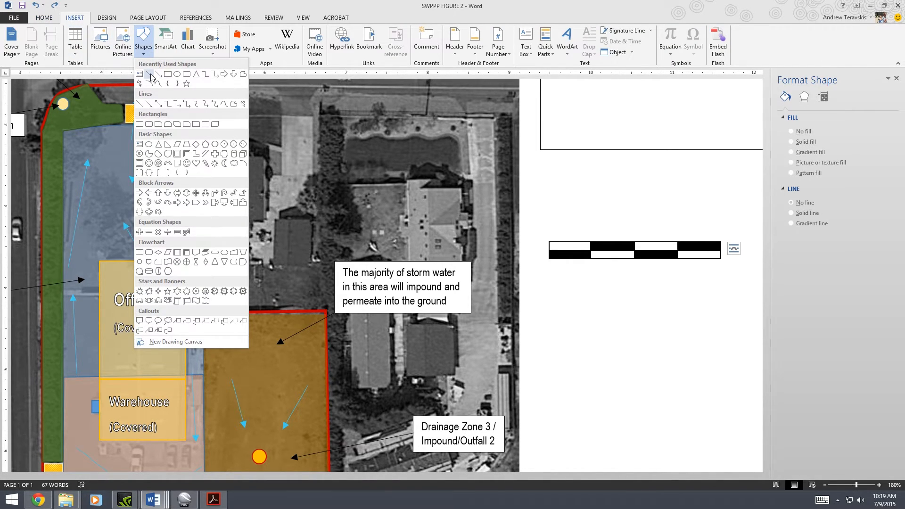
pyautogui.click(149, 75)
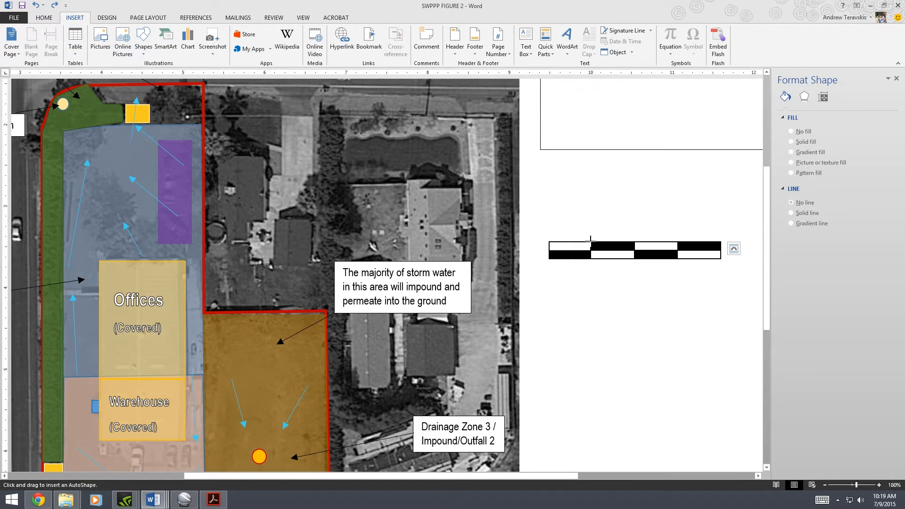
pyautogui.moveTo(591, 242); pyautogui.dragTo(590, 230)
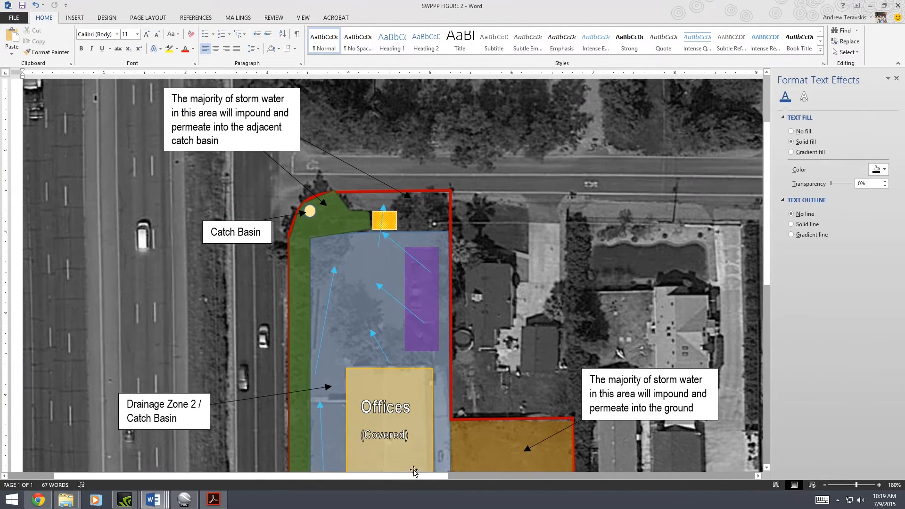
pyautogui.moveTo(287, 475); pyautogui.dragTo(490, 474)
pyautogui.keyDown('ctrl'); pyautogui.scroll(10, 500, 448); pyautogui.keyUp('ctrl')
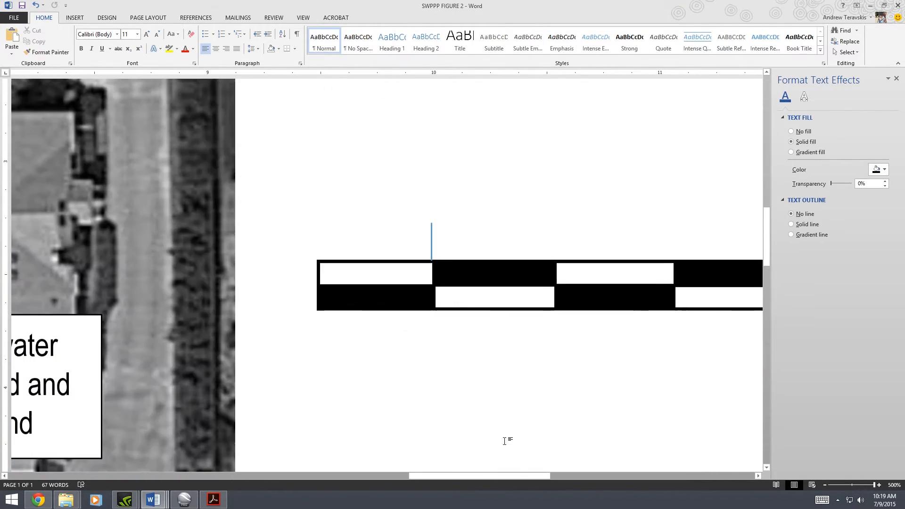
pyautogui.click(432, 241)
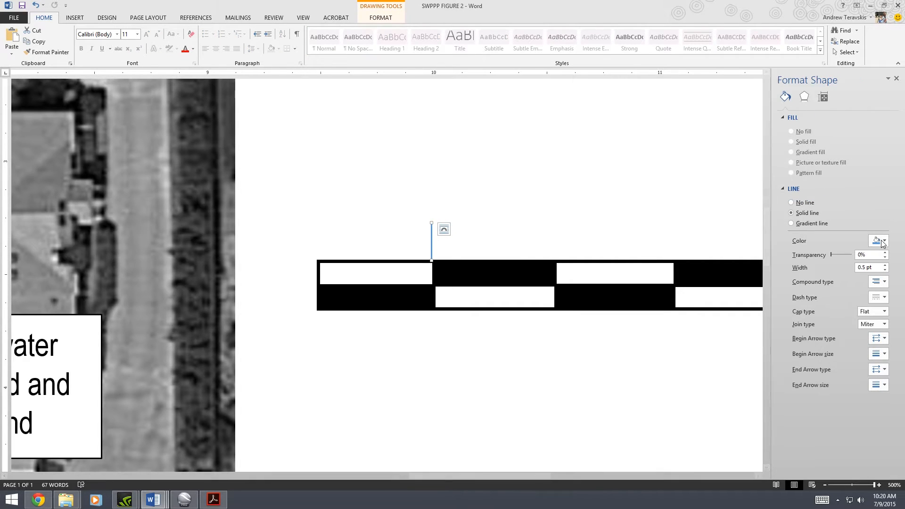
pyautogui.click(878, 240)
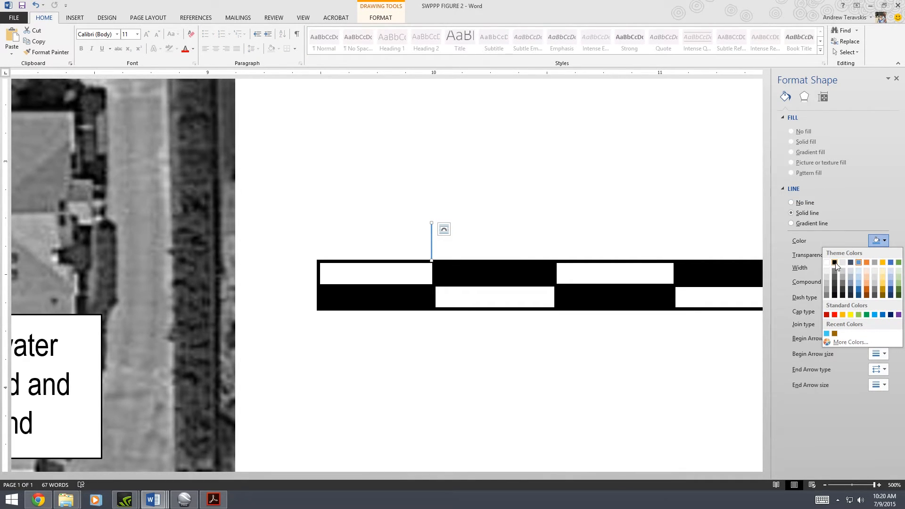
pyautogui.click(835, 265)
# - Duplicate the black tick line and place the copies at the scale bar's midpoint and far right end
pyautogui.hotkey('ctrl', 'c')
pyautogui.hotkey('ctrl', 'v')
pyautogui.moveTo(469, 291); pyautogui.dragTo(674, 259)
pyautogui.moveTo(447, 476); pyautogui.dragTo(496, 478)
pyautogui.hotkey('ctrl', 'v')
pyautogui.moveTo(452, 291); pyautogui.dragTo(298, 247)
pyautogui.moveTo(417, 239); pyautogui.dragTo(537, 239)
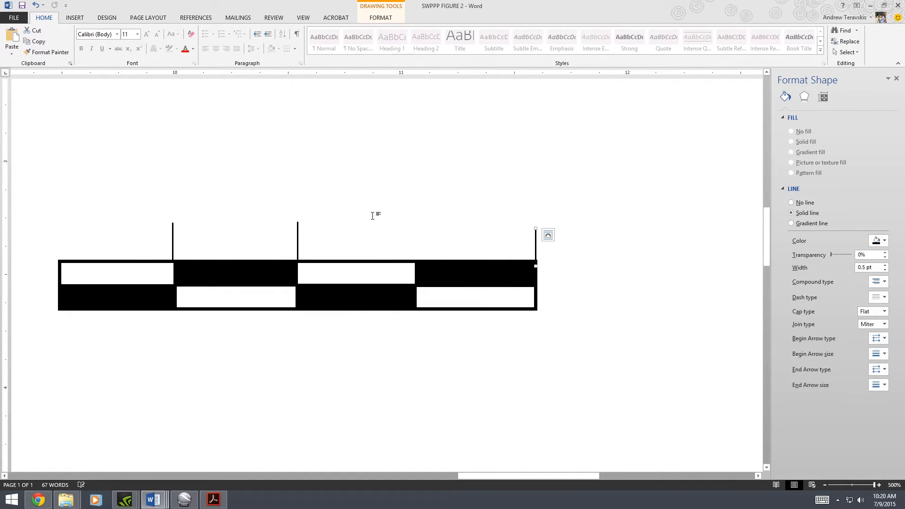
# - Label the first tick 25' in a text box about 0.24 by 0.13 inches without fill or outline, and shift the labelled scale bar right
pyautogui.click(75, 17)
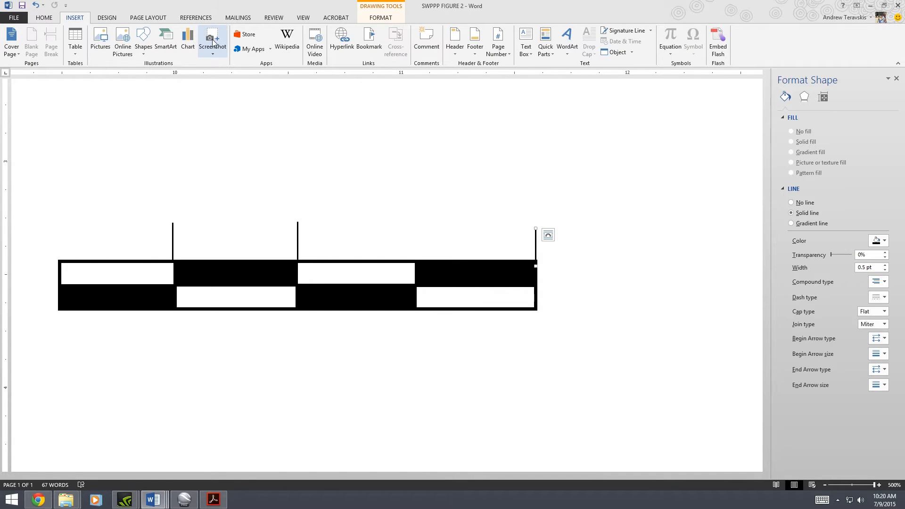
pyautogui.click(145, 47)
pyautogui.click(147, 74)
pyautogui.moveTo(141, 186); pyautogui.dragTo(196, 216)
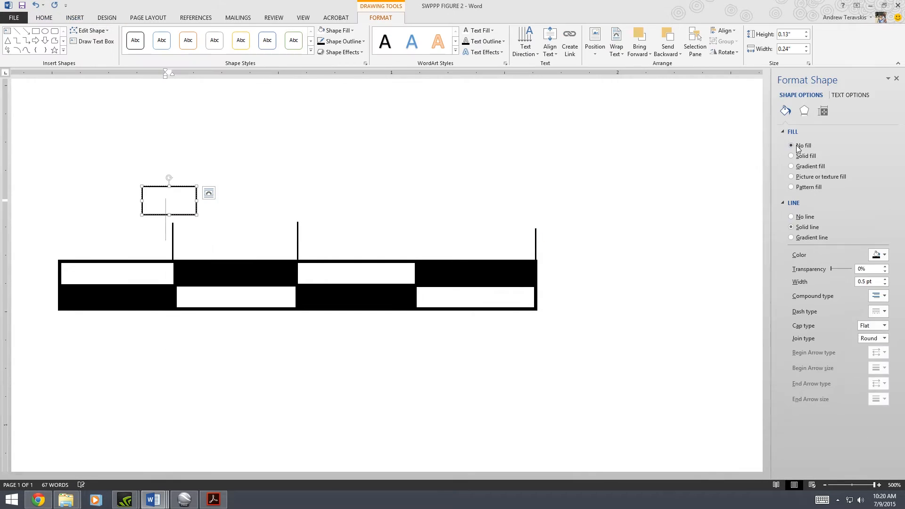
pyautogui.click(803, 146)
pyautogui.click(804, 215)
pyautogui.write('2')
pyautogui.doubleClick(174, 218)
pyautogui.click(503, 324)
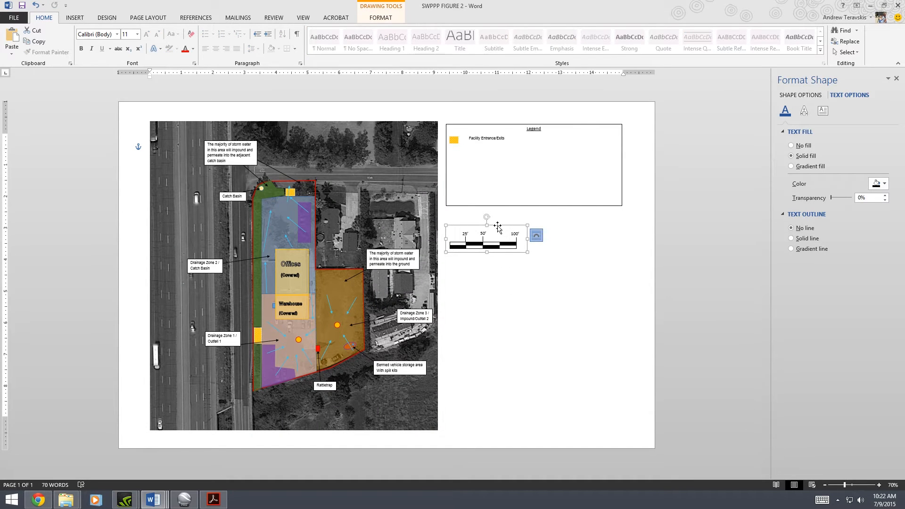
pyautogui.moveTo(497, 228); pyautogui.dragTo(550, 237)
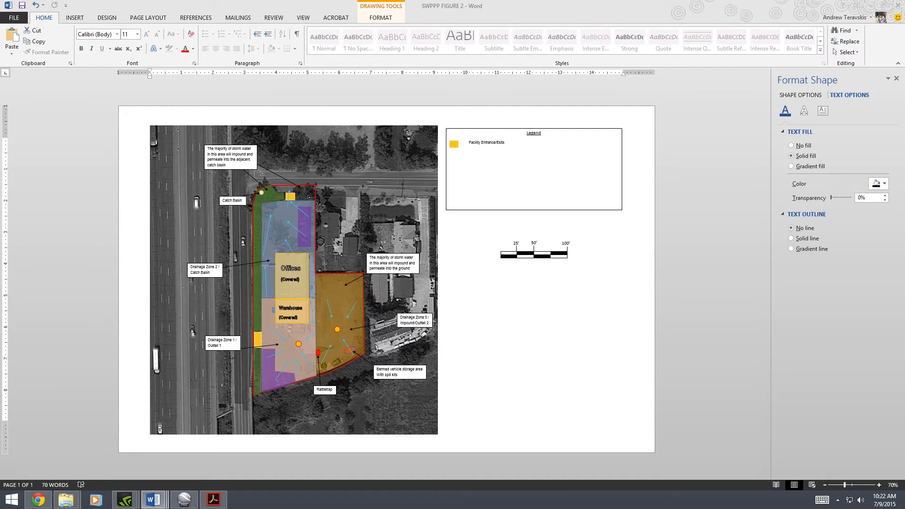
# - Paste the WGR logo into the site map, enlarge it, and position it below the scale bar
pyautogui.hotkey('alt', 'Tab')
pyautogui.hotkey('ctrl', 'v')
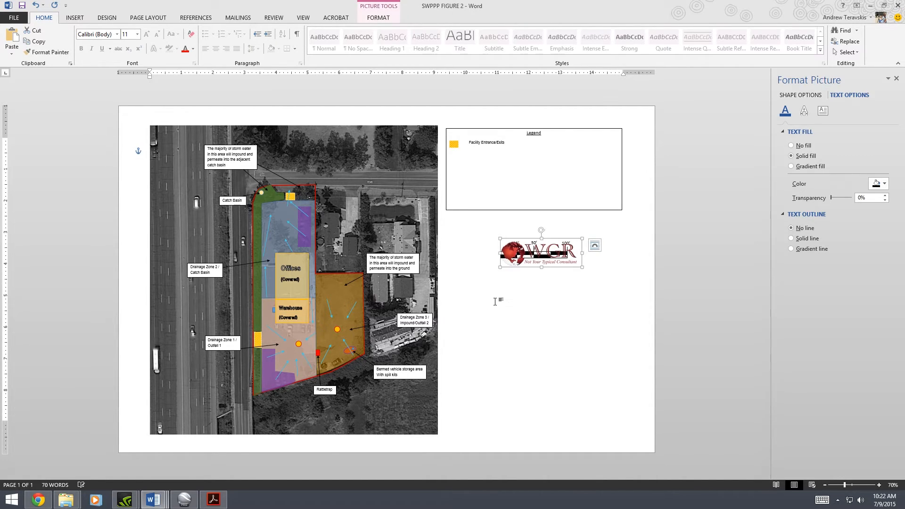
pyautogui.moveTo(515, 260); pyautogui.dragTo(508, 308)
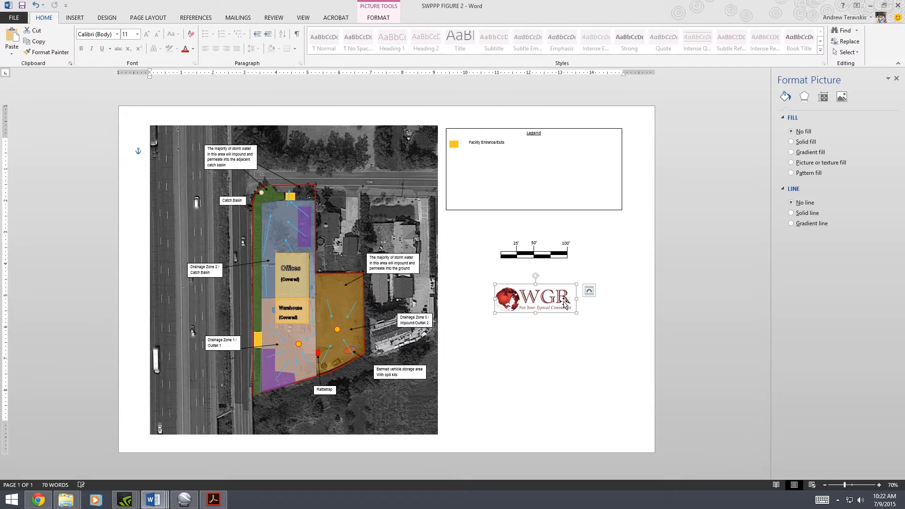
pyautogui.moveTo(576, 312); pyautogui.dragTo(614, 350)
pyautogui.moveTo(552, 329); pyautogui.dragTo(508, 336)
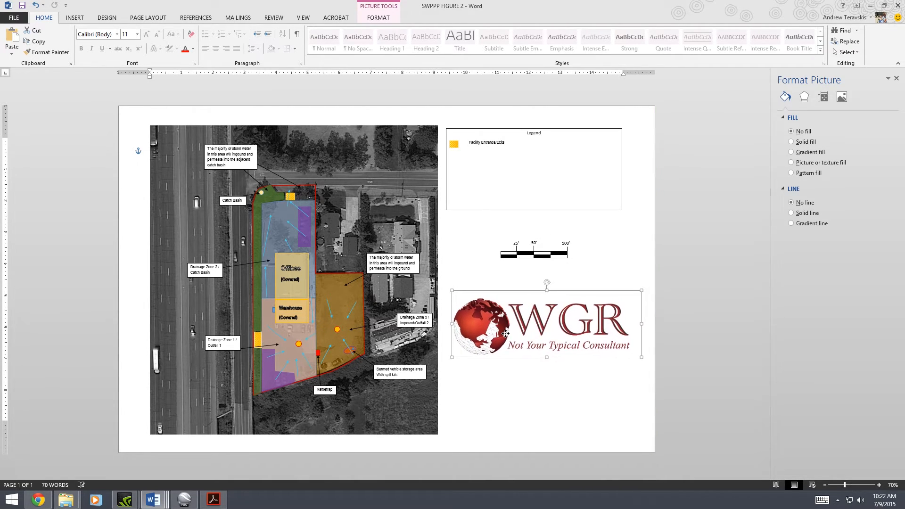
pyautogui.click(498, 383)
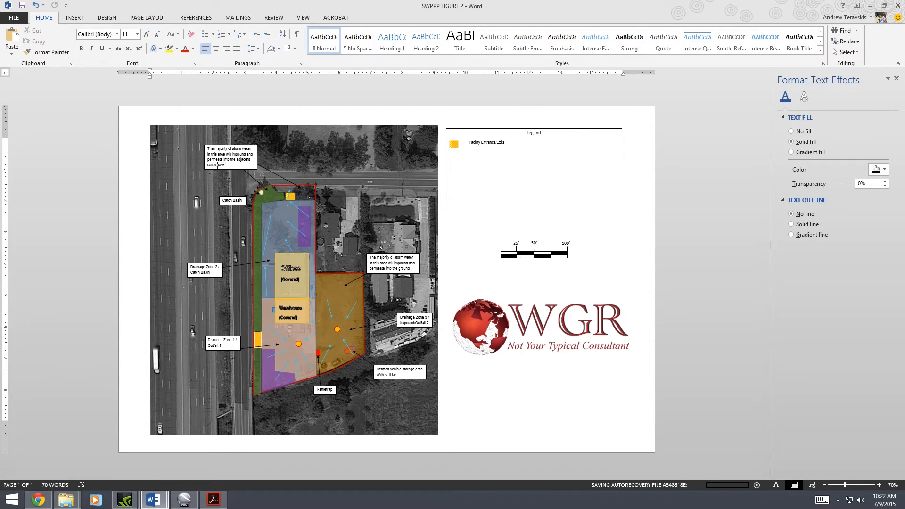
# - Draw an upward block arrow about 0.69 by 1.09 inches to the left of the scale bar
pyautogui.click(74, 19)
pyautogui.click(143, 40)
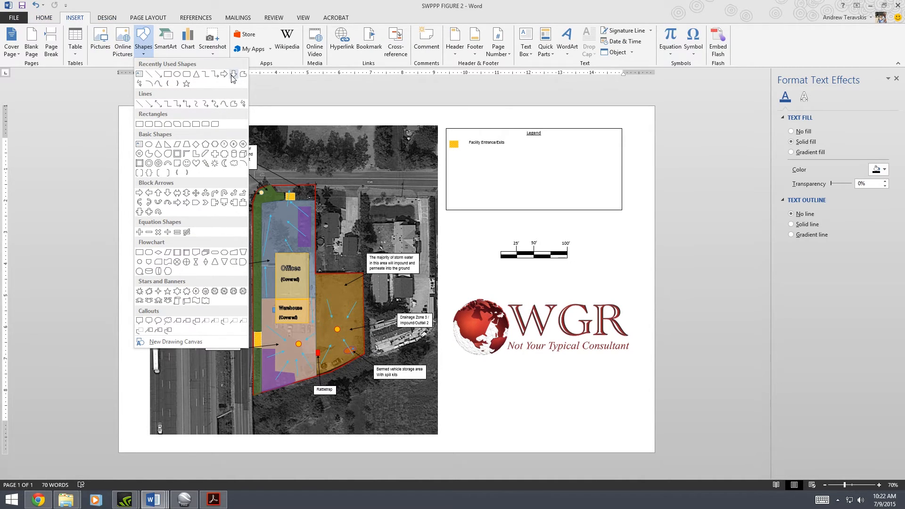
pyautogui.click(158, 193)
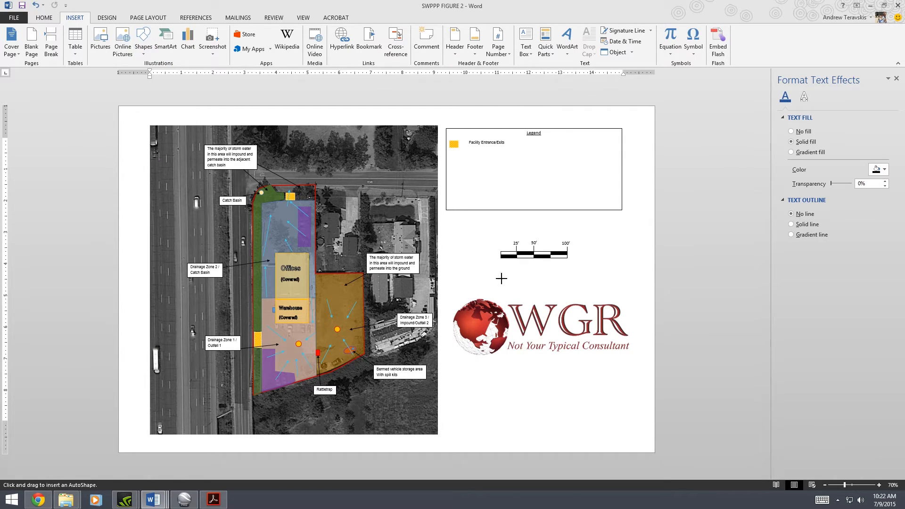
pyautogui.moveTo(452, 237); pyautogui.dragTo(474, 271)
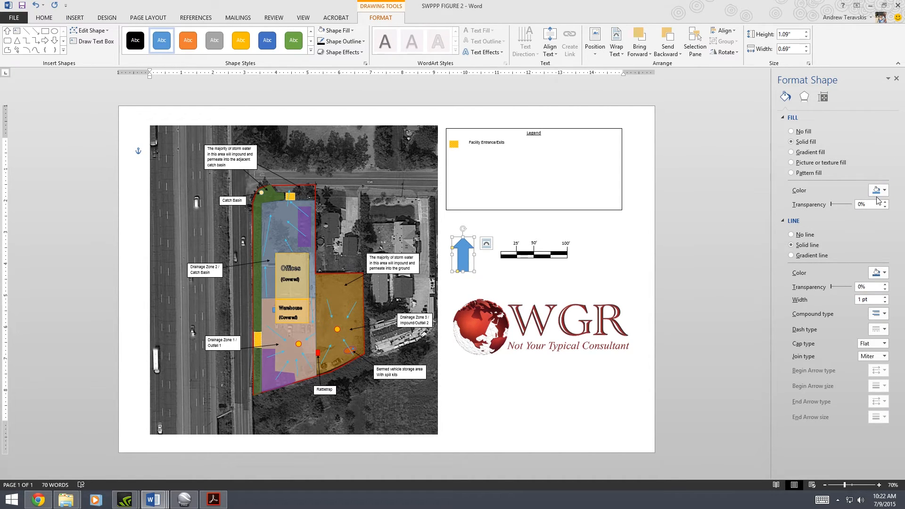
# - Set the north arrow's fill and outline to dark red and move it slightly down
pyautogui.click(878, 190)
pyautogui.click(833, 263)
pyautogui.click(878, 272)
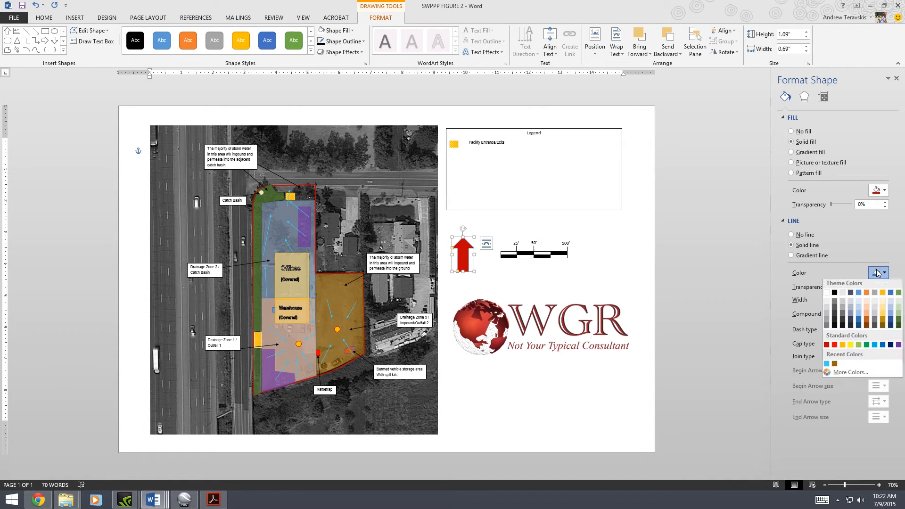
pyautogui.click(826, 347)
pyautogui.moveTo(461, 255); pyautogui.dragTo(461, 265)
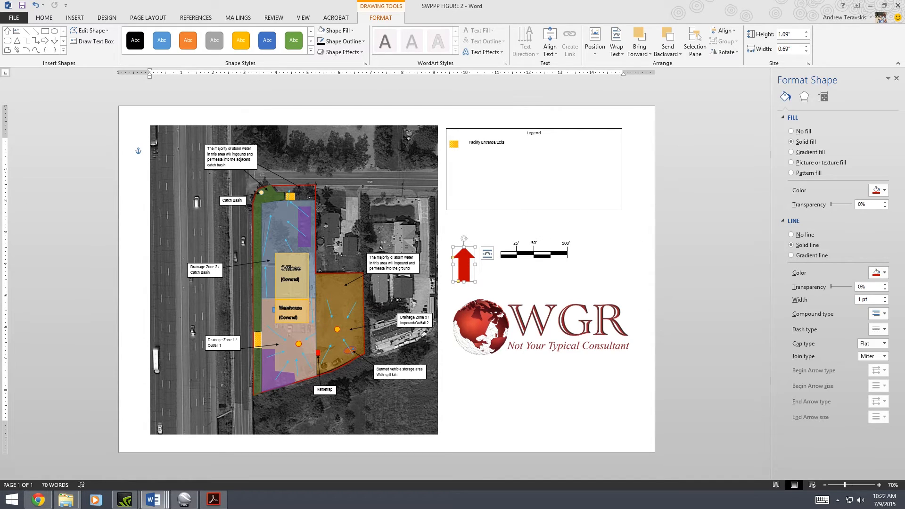
# - Draw a small text box directly above the red north arrow
pyautogui.click(92, 41)
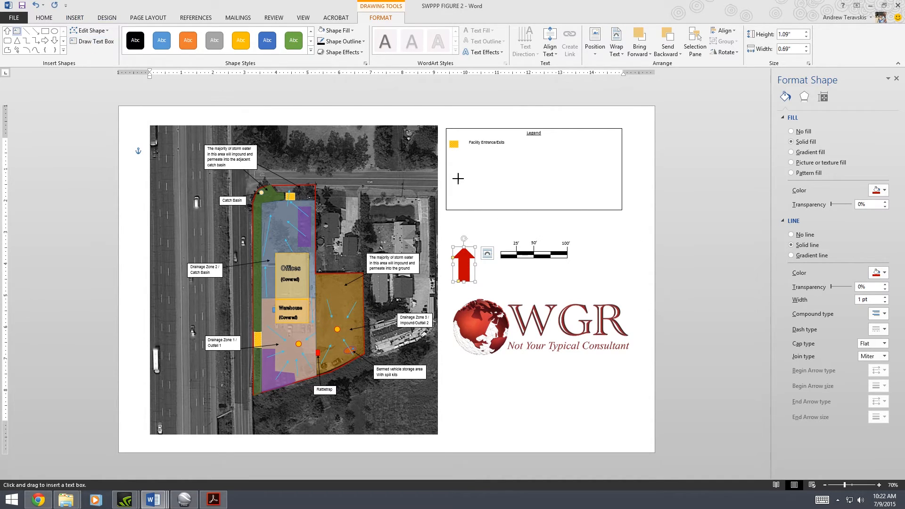
pyautogui.moveTo(452, 219); pyautogui.dragTo(476, 245)
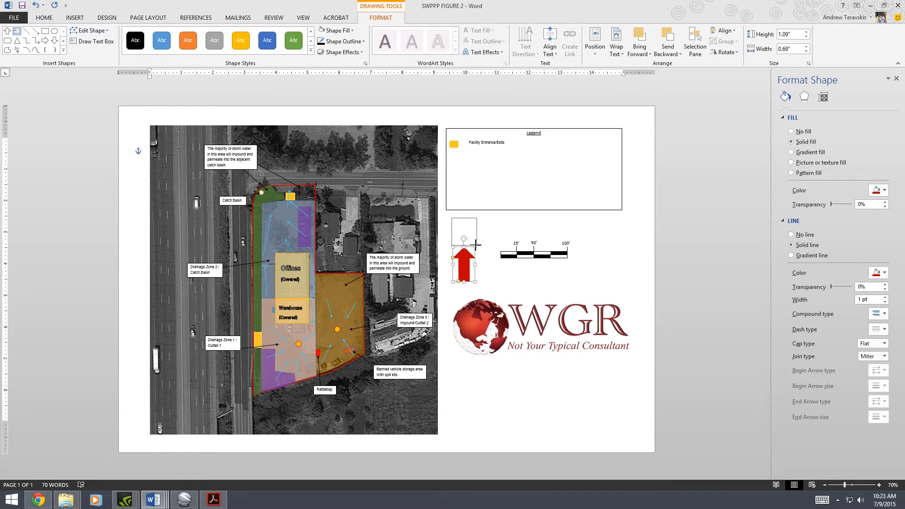